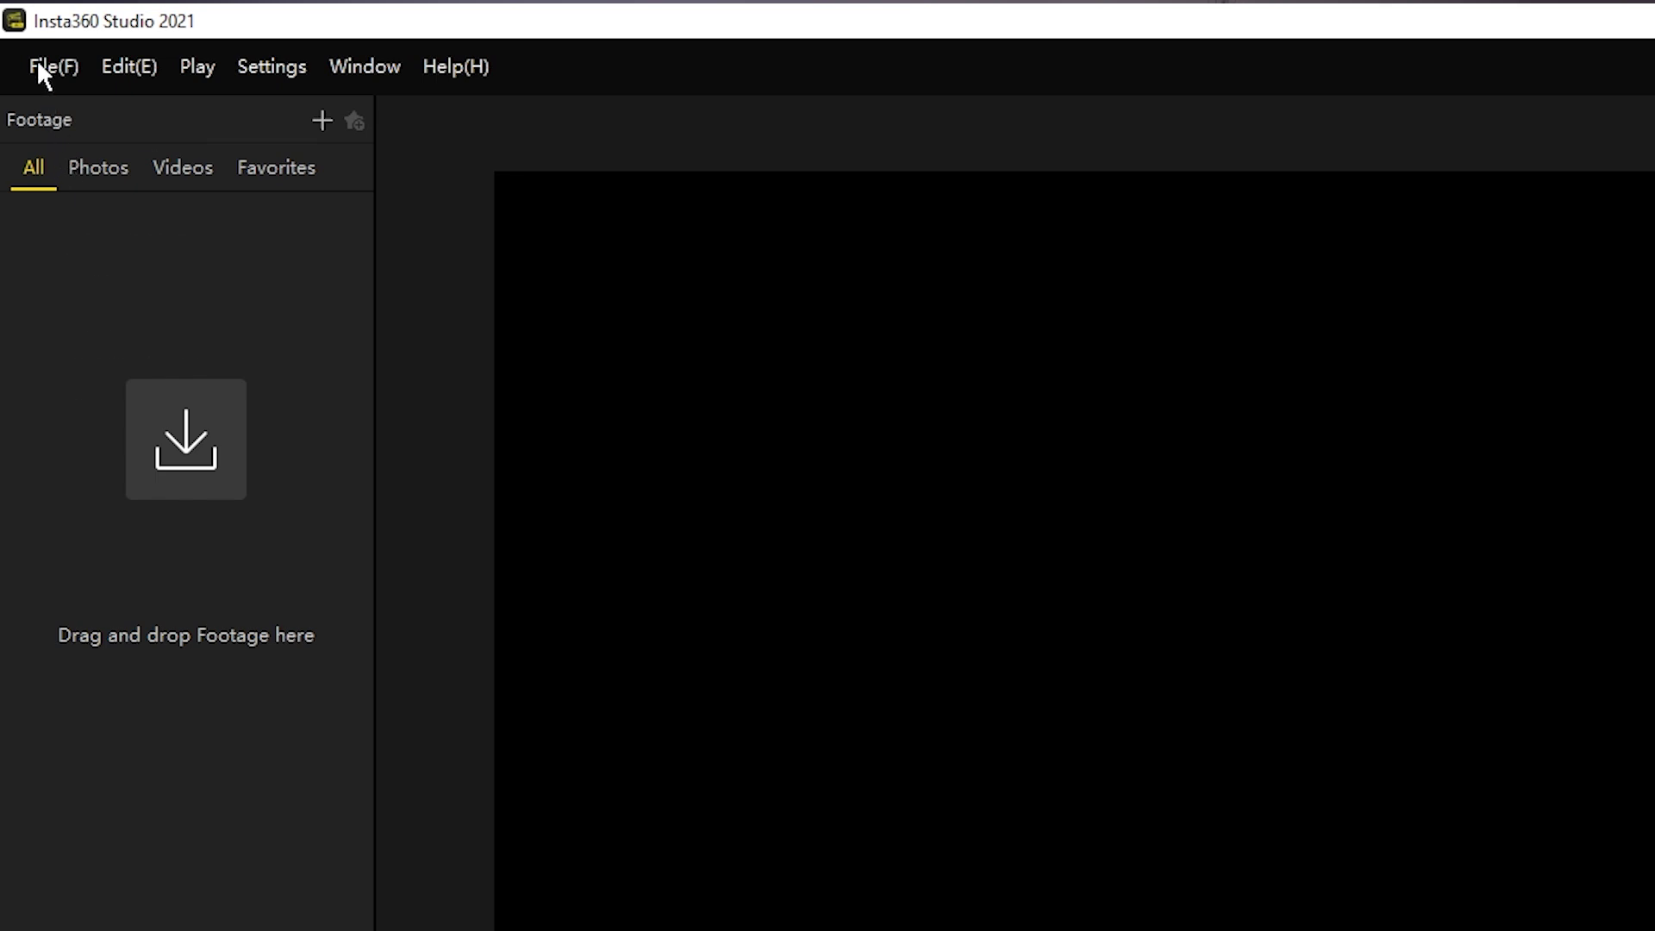
Import the VID_20201005 .insv clips from the backup folder through Open Files
click(41, 69)
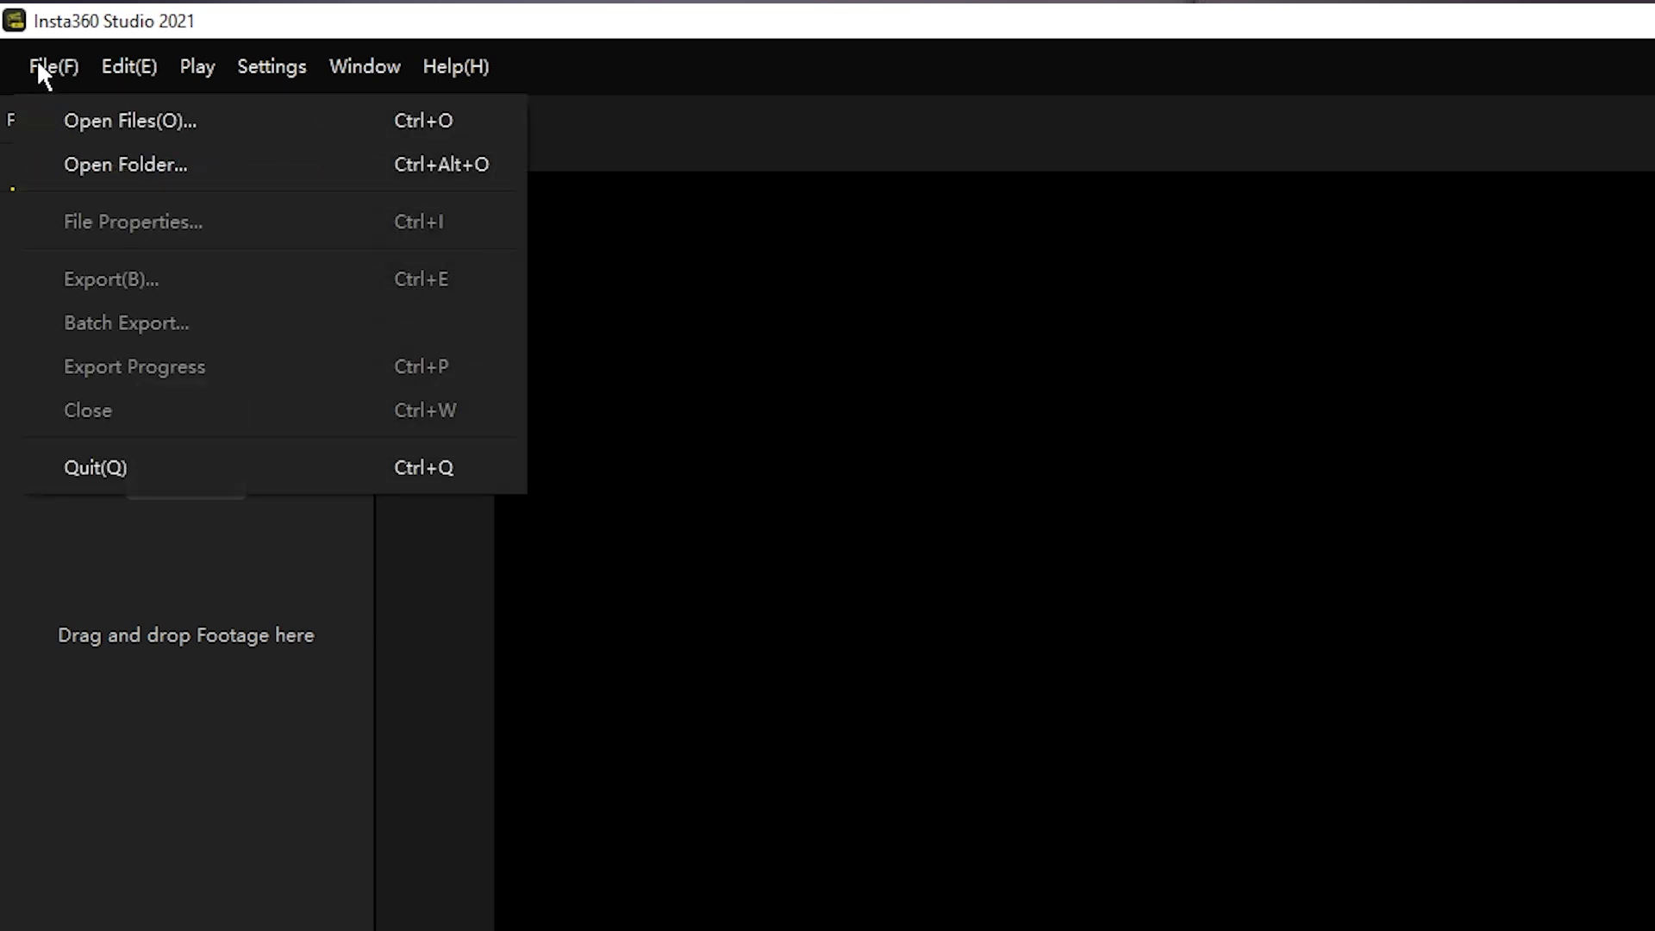
click(90, 126)
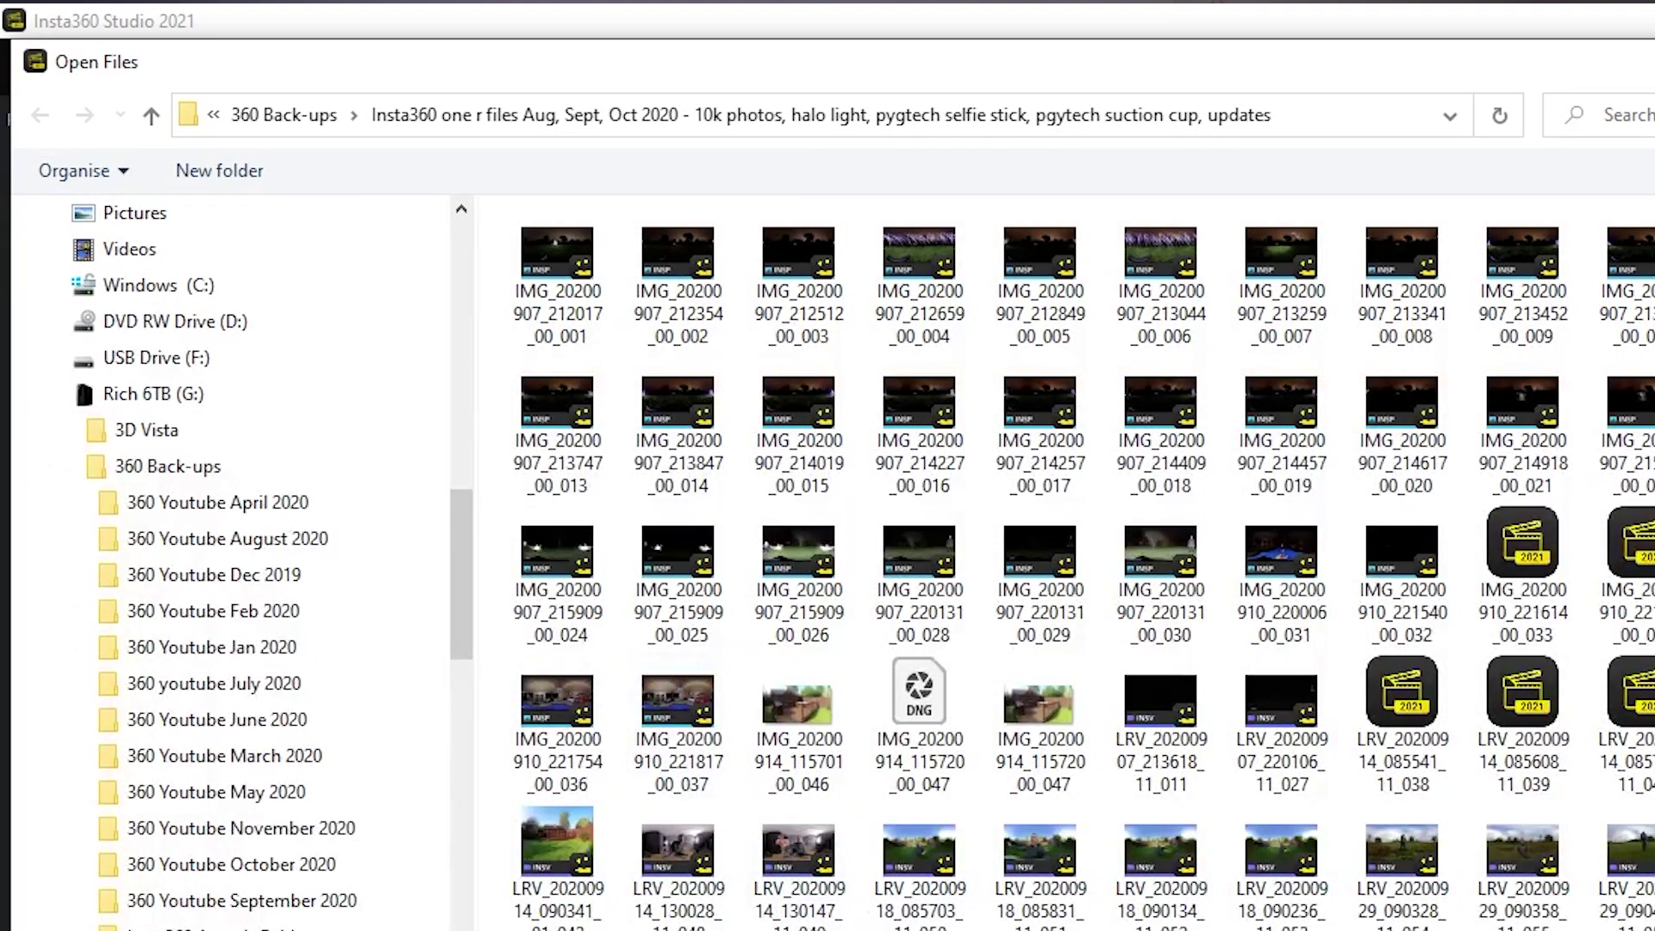
key(Escape)
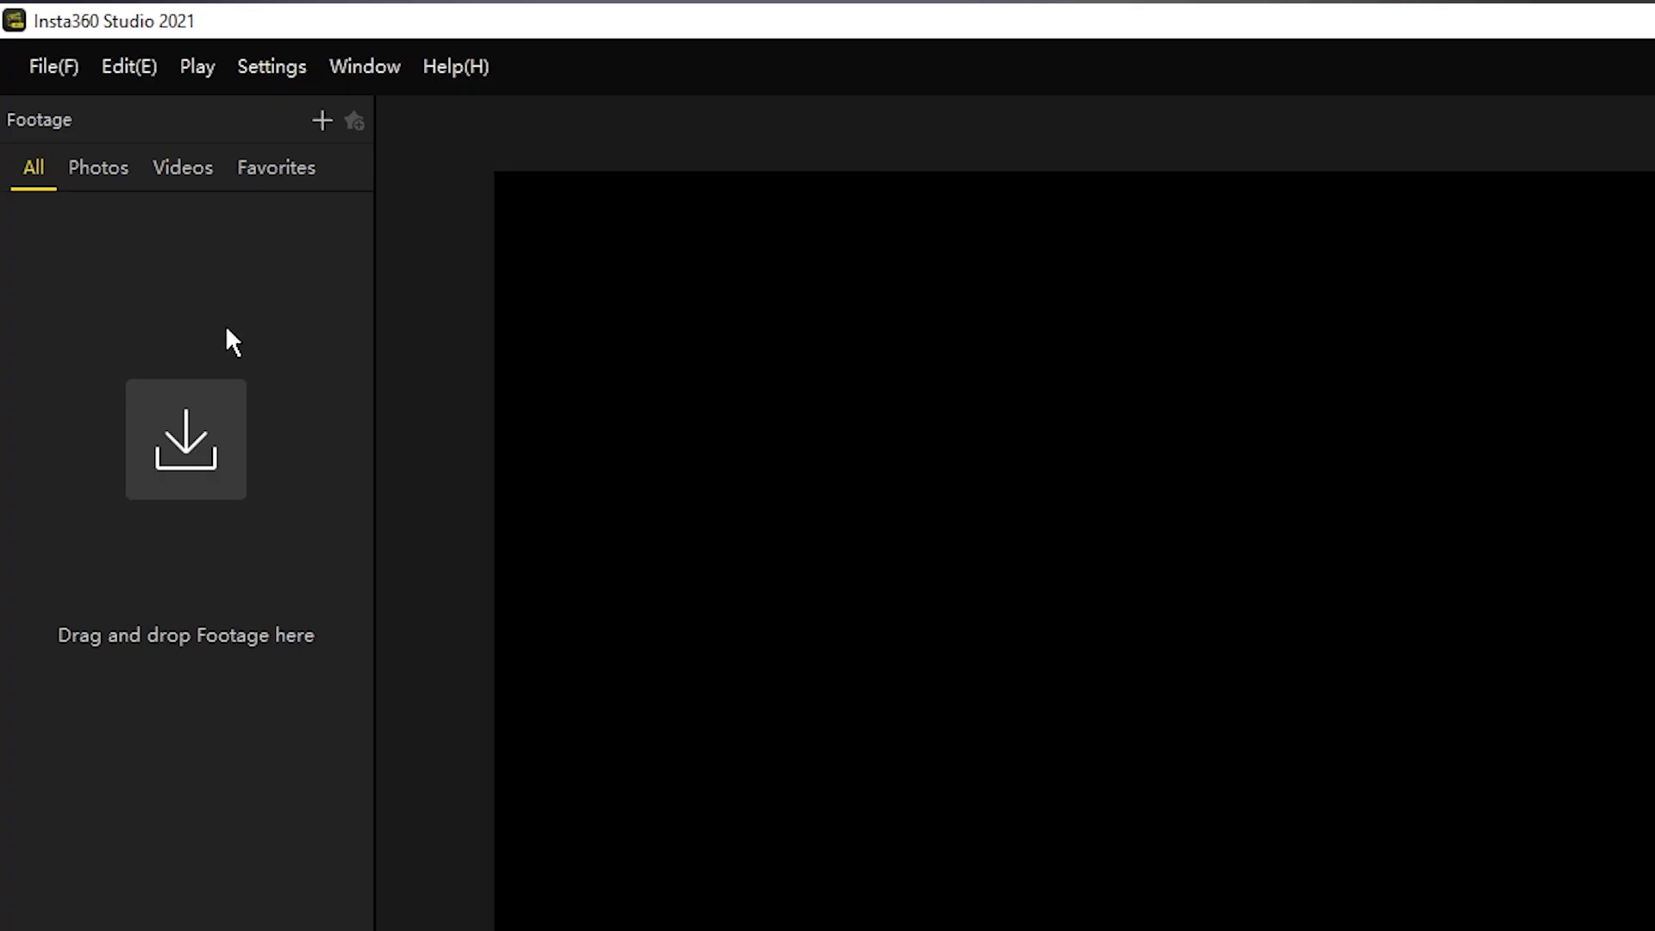
click(192, 474)
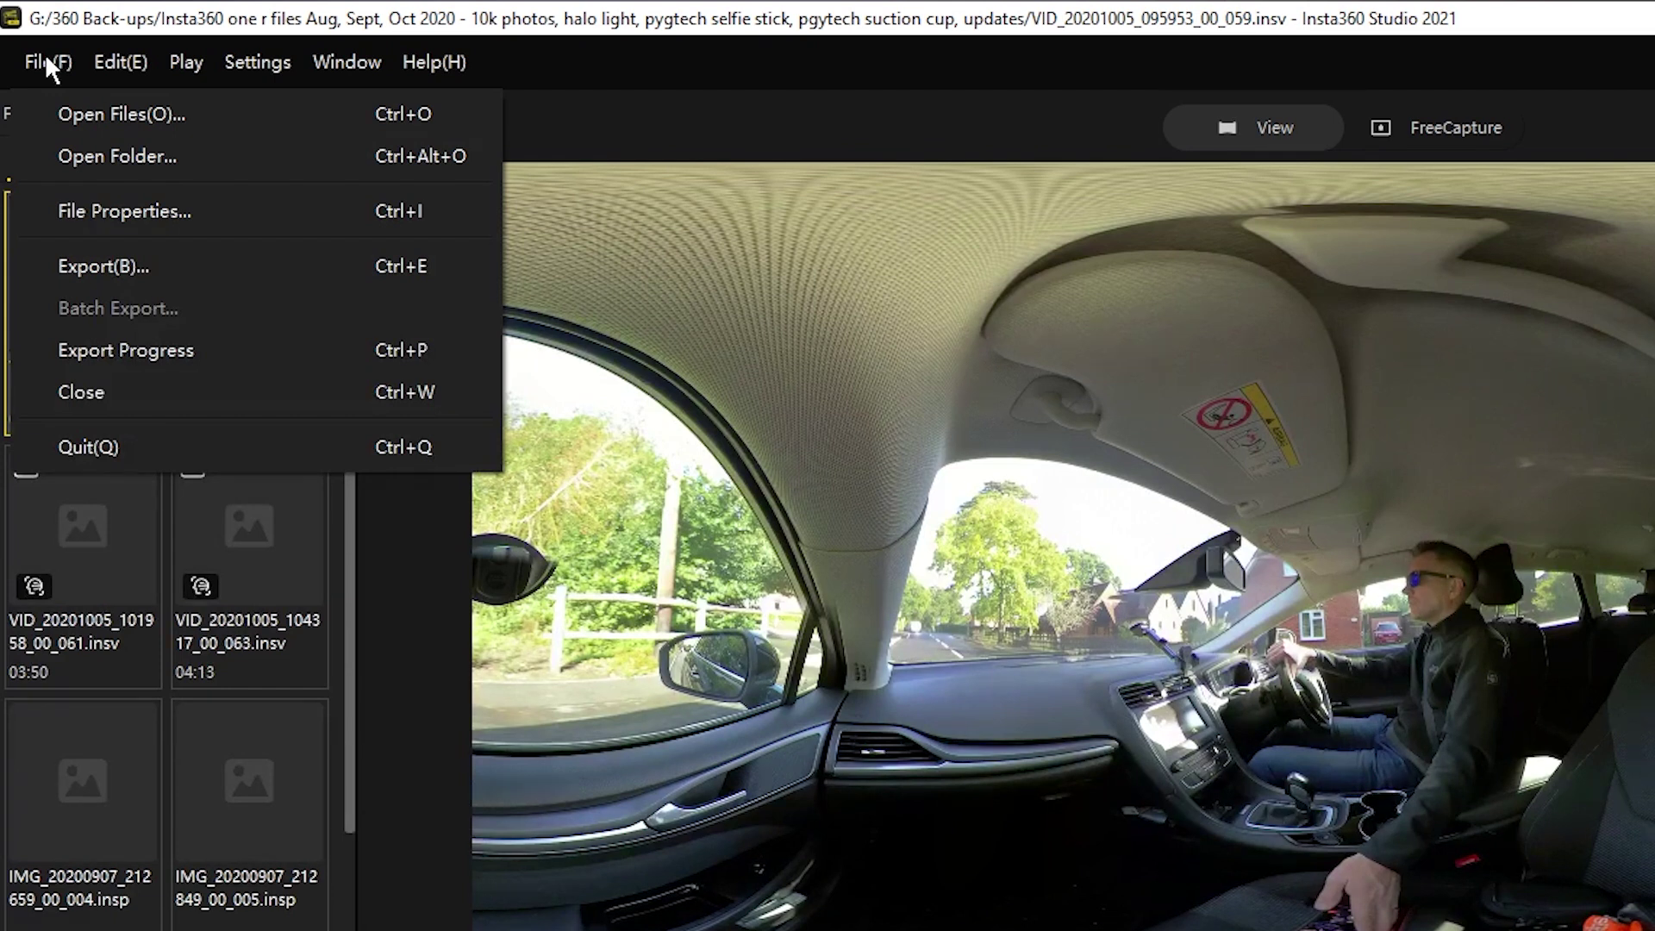
Browse the commands in the Edit, Play and Settings menus
mouse_move(115, 80)
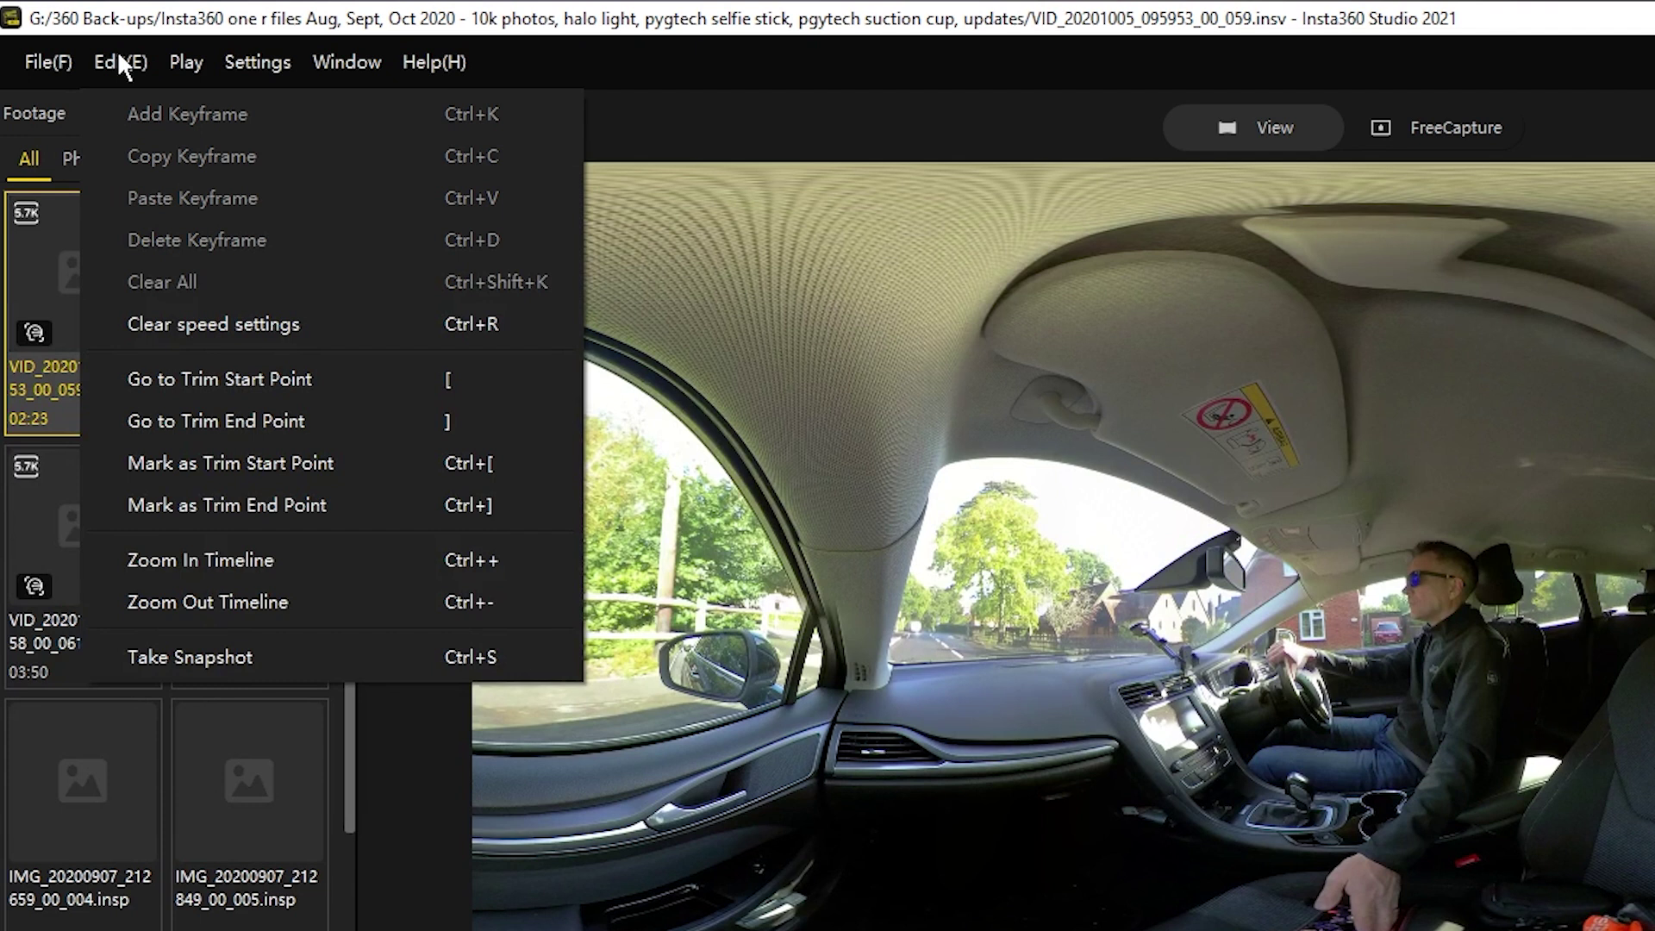
mouse_move(183, 64)
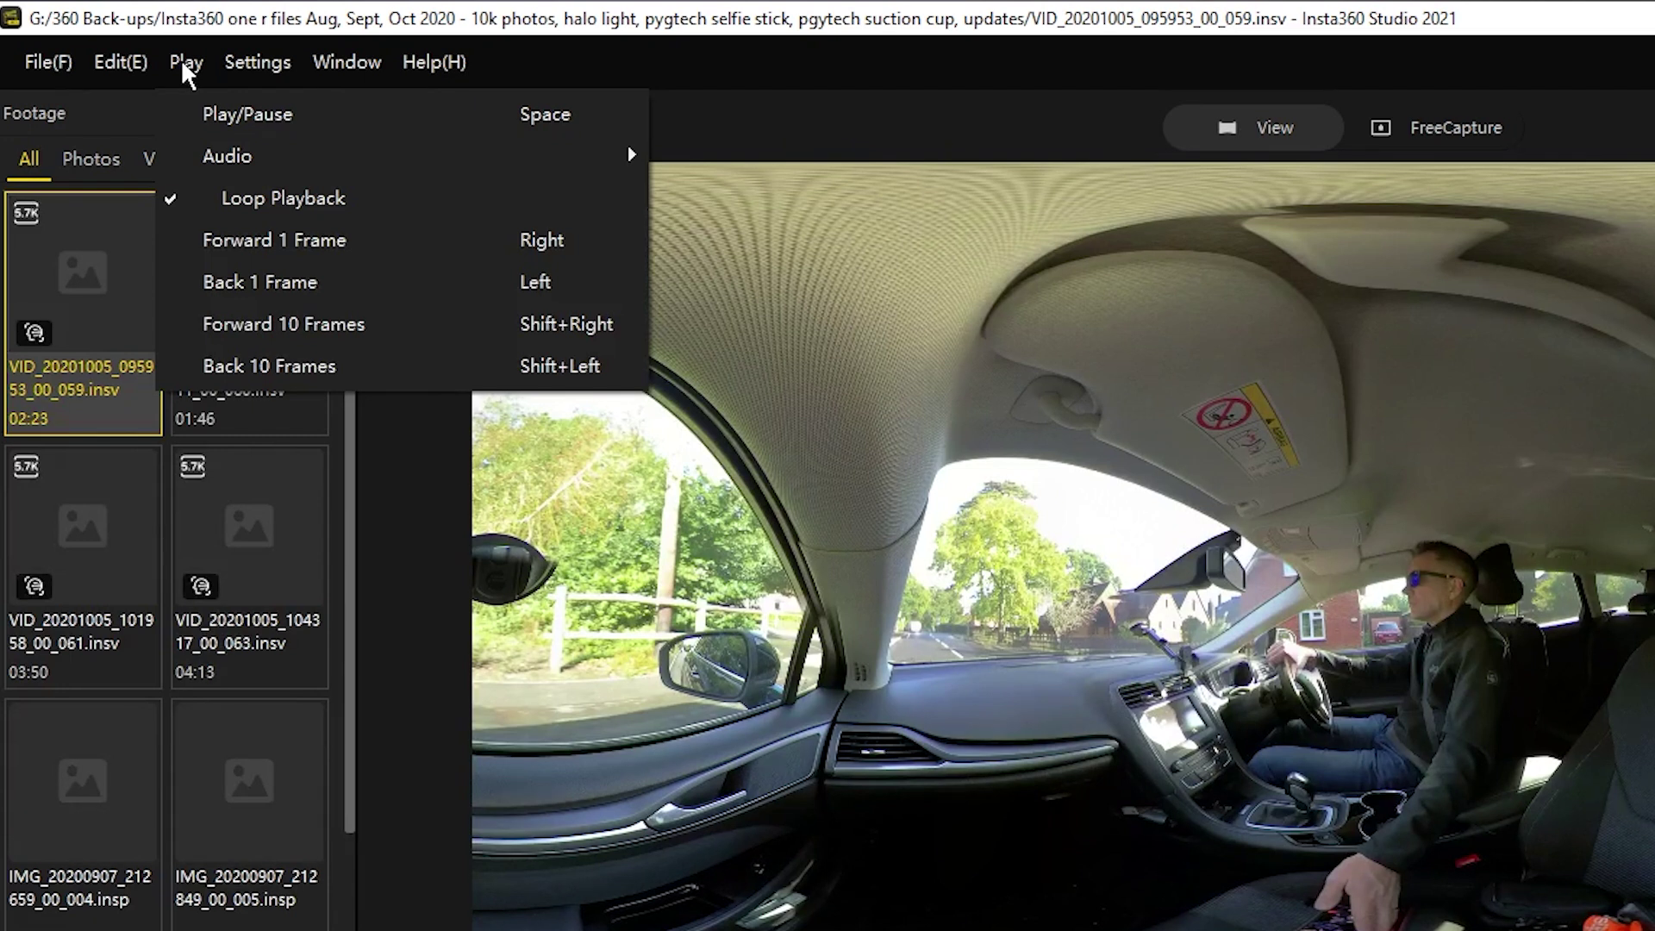
mouse_move(257, 73)
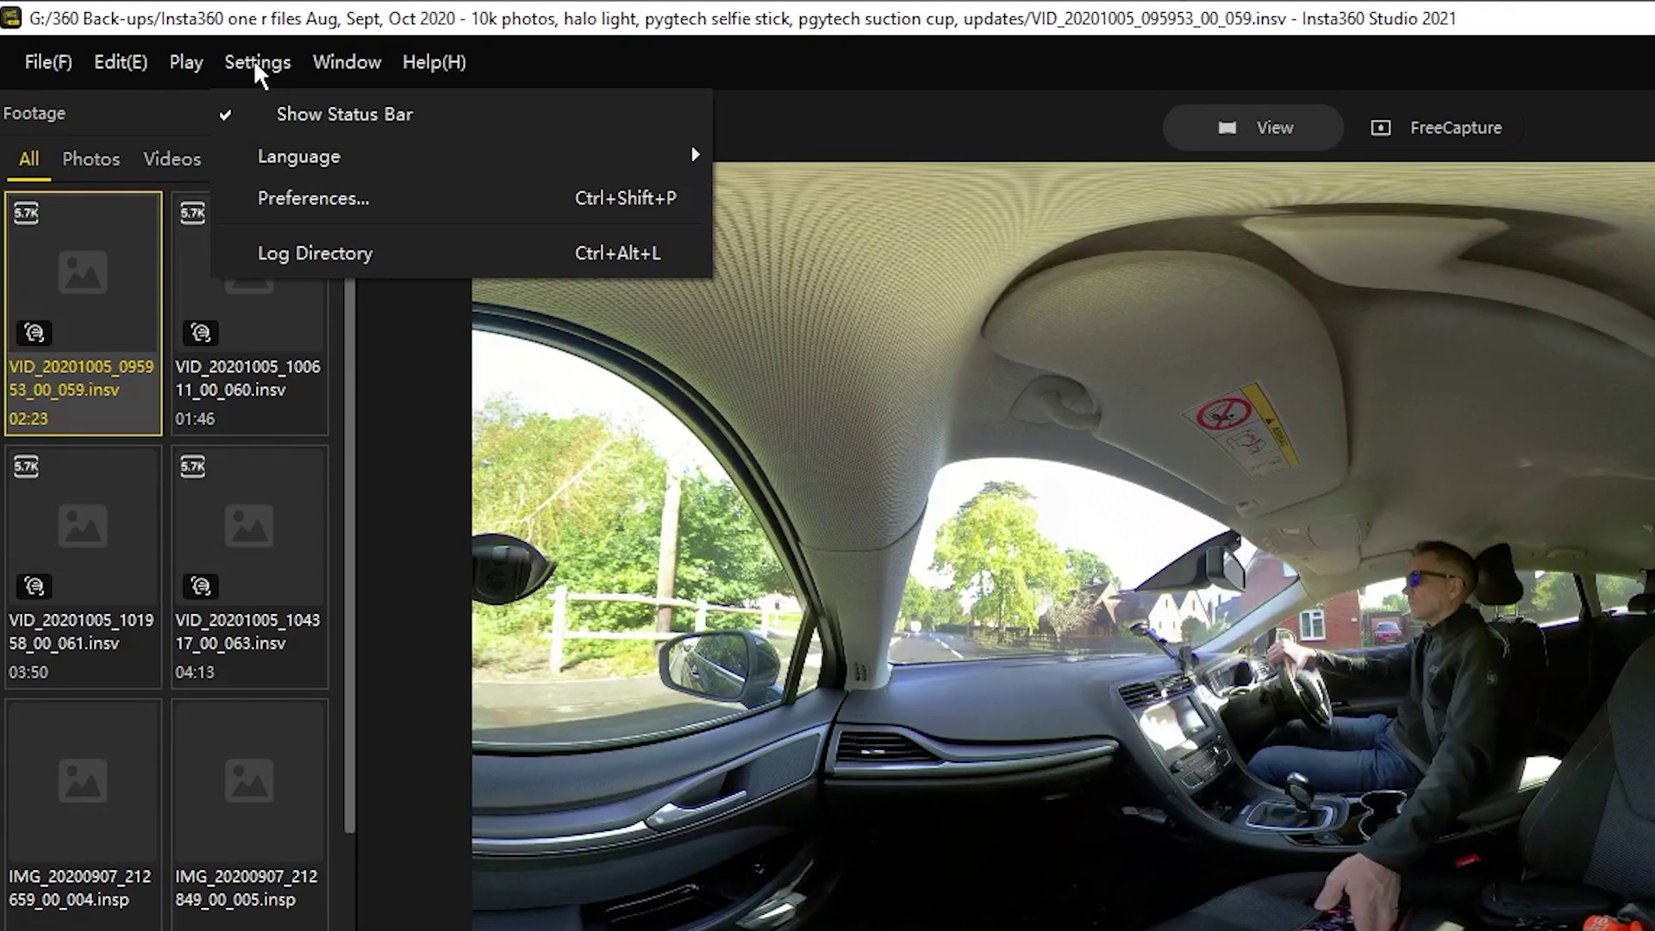
Check the Preferences codec options, then the Window and Help menus, and close them
click(315, 200)
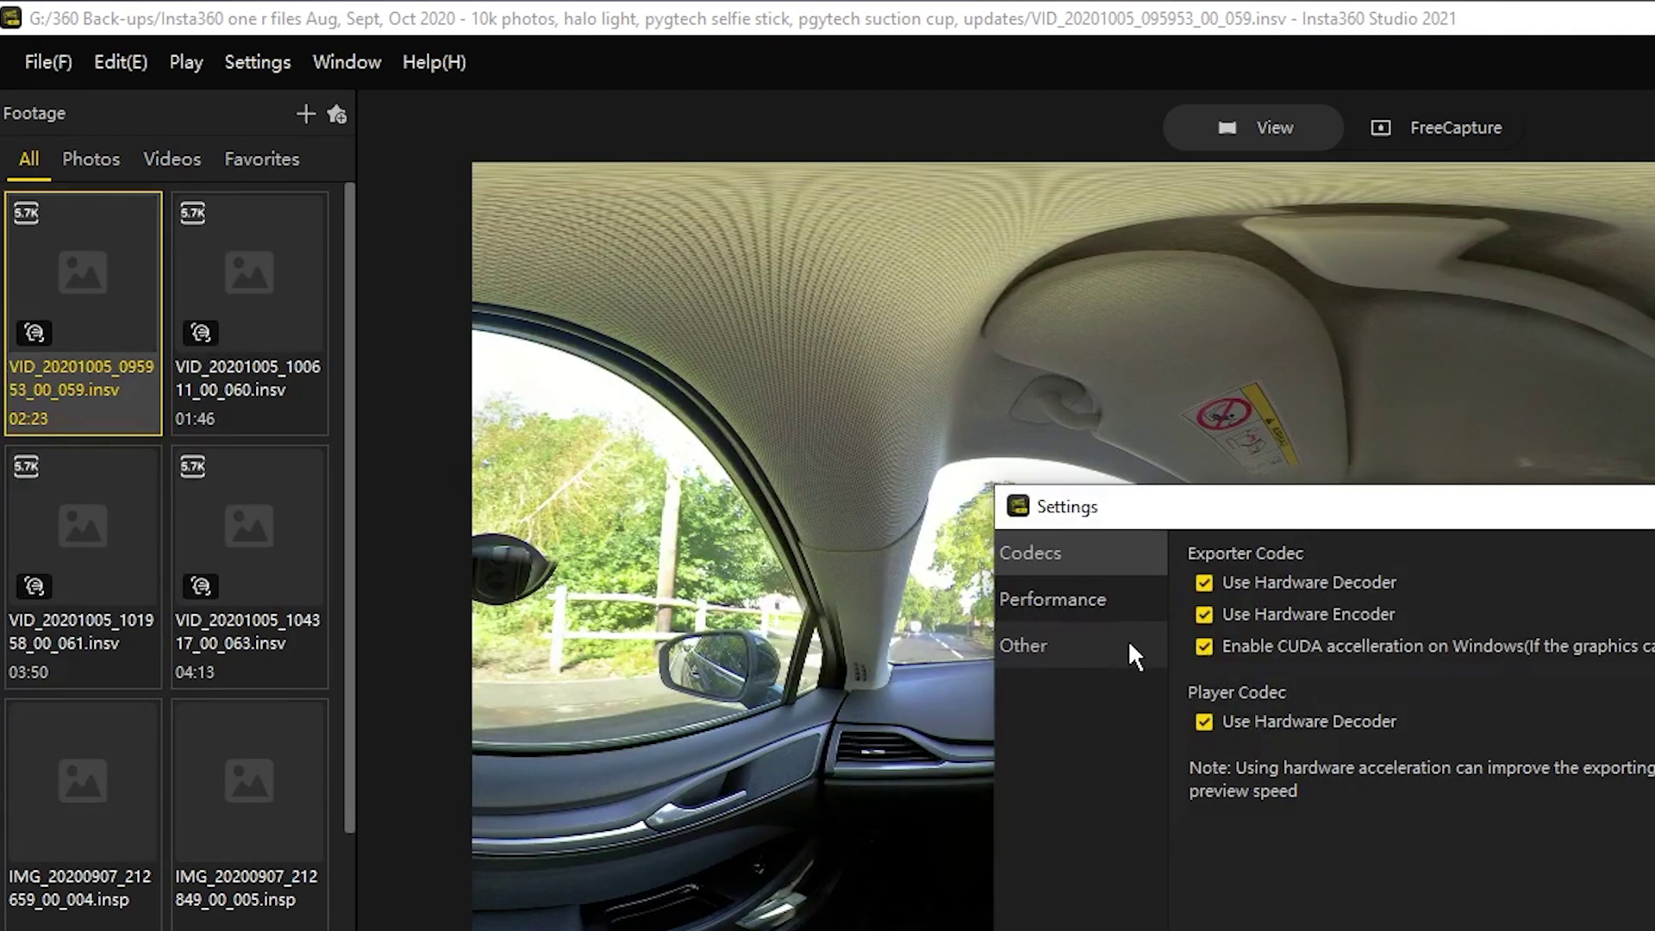
key(Escape)
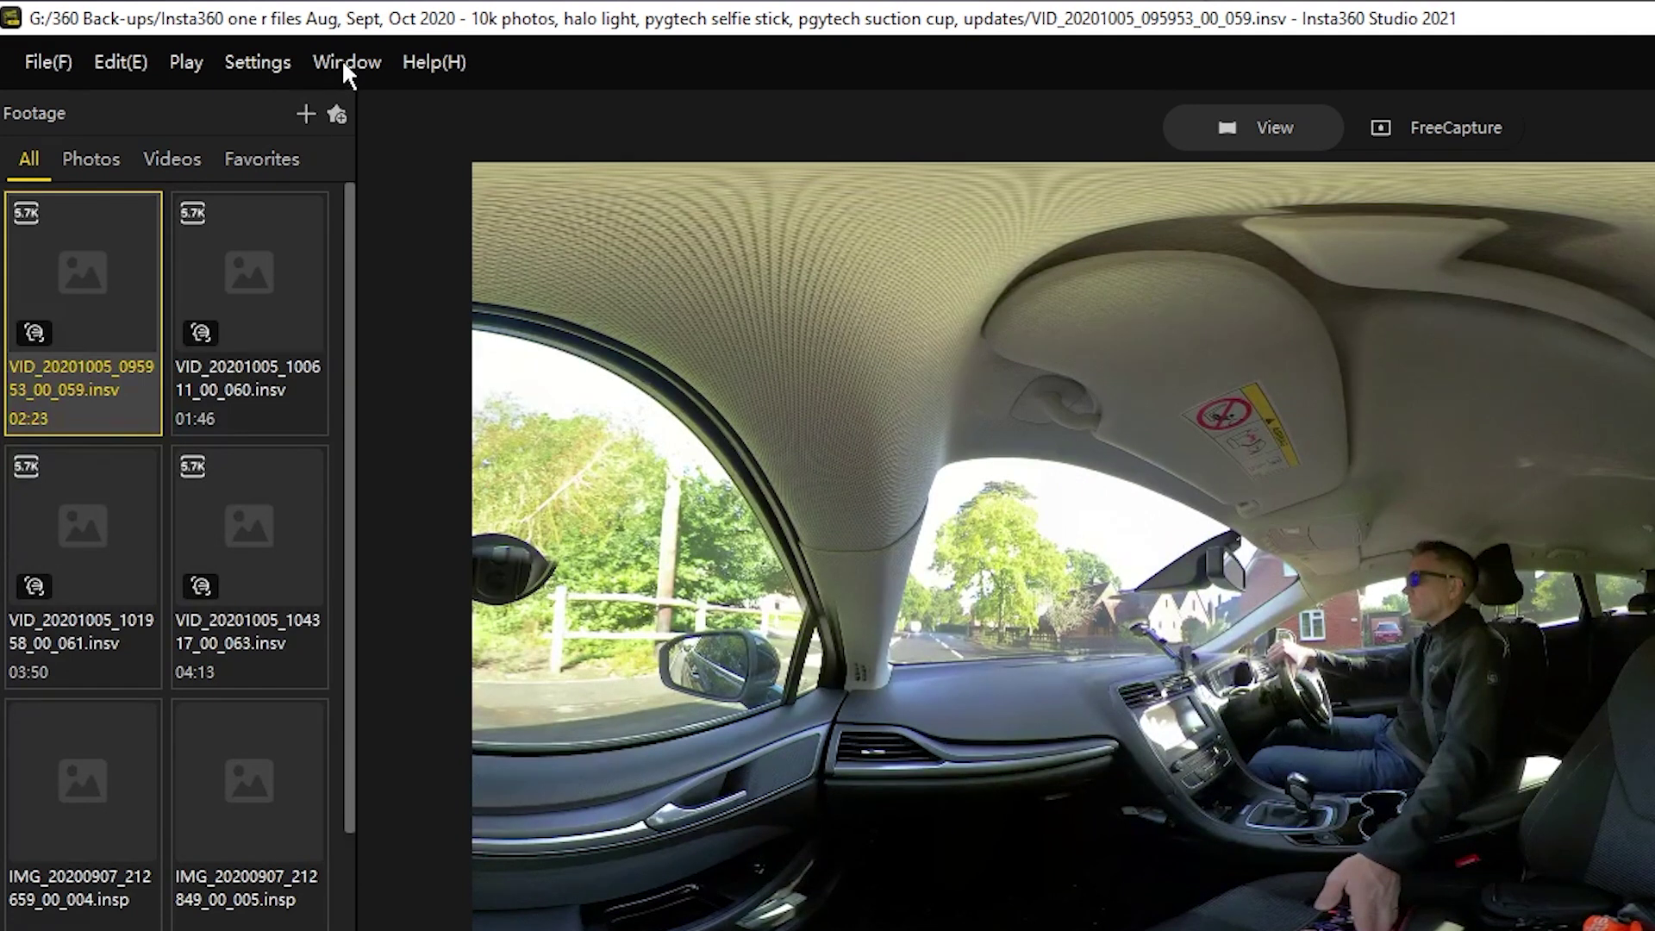
click(341, 59)
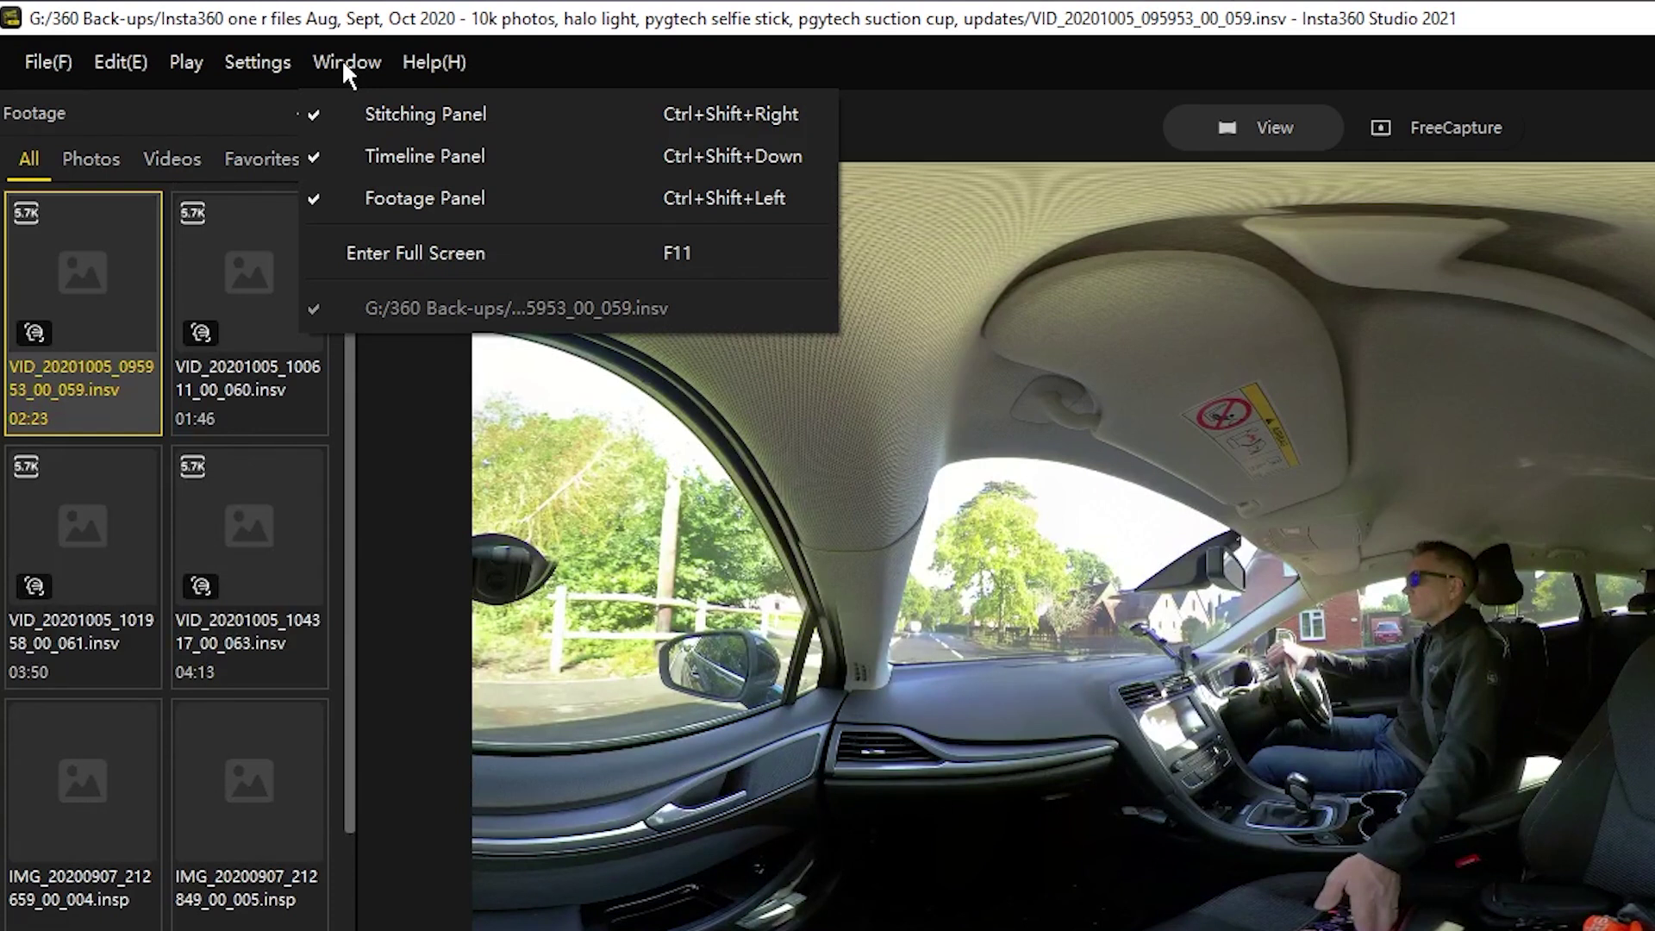
key(Right)
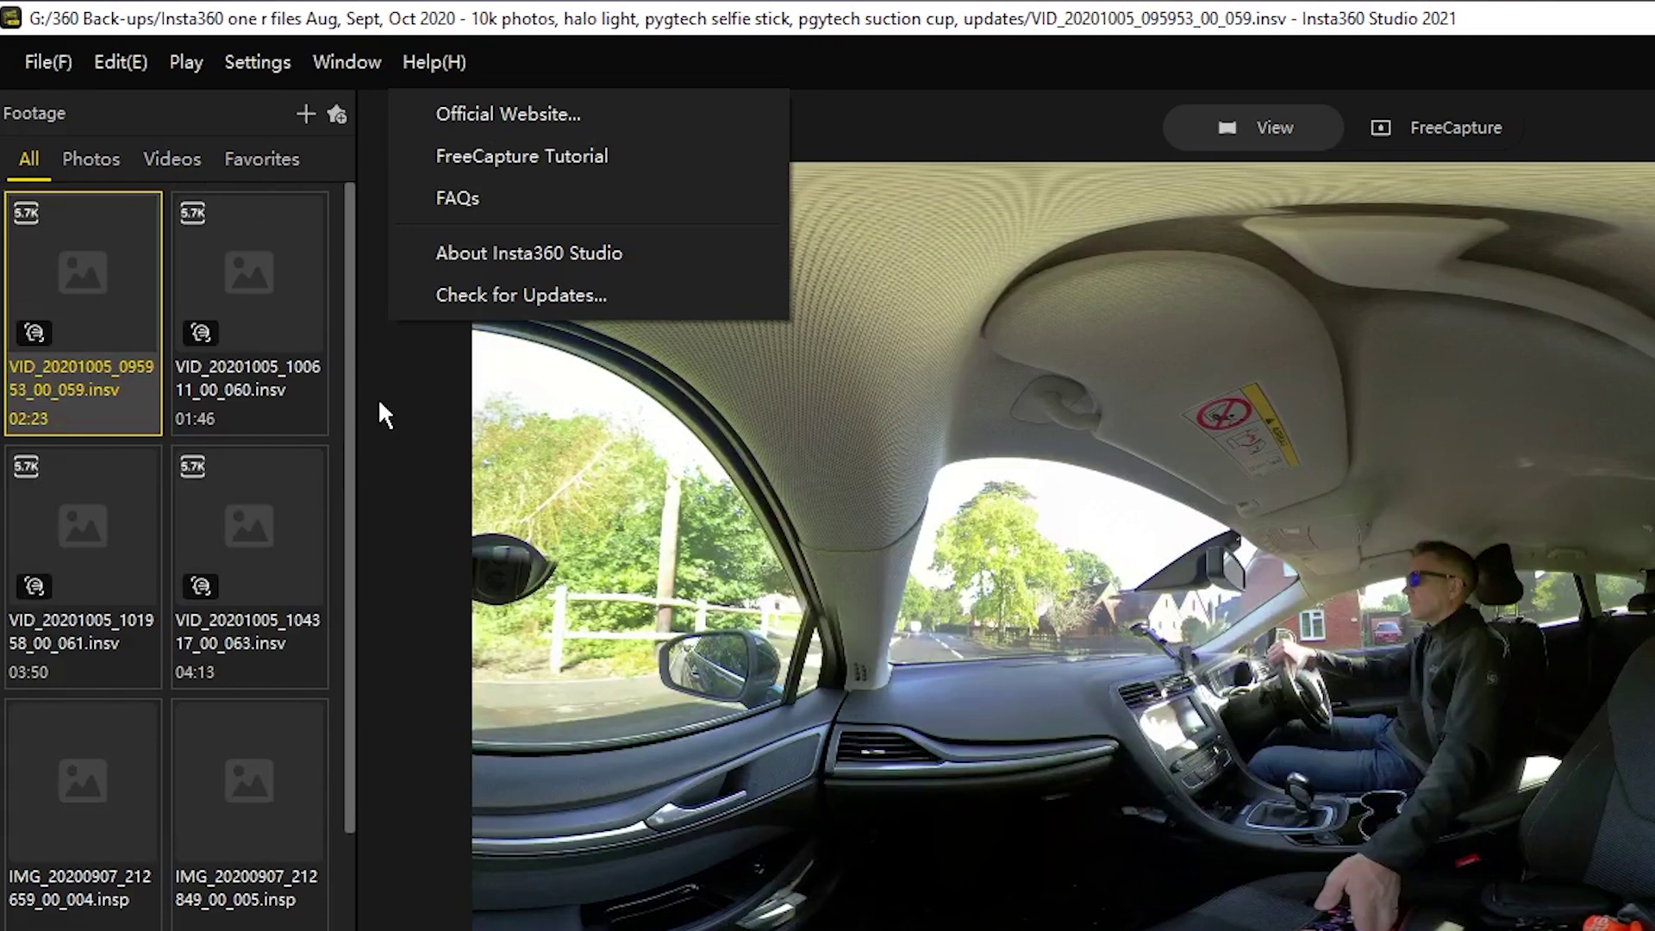
click(424, 409)
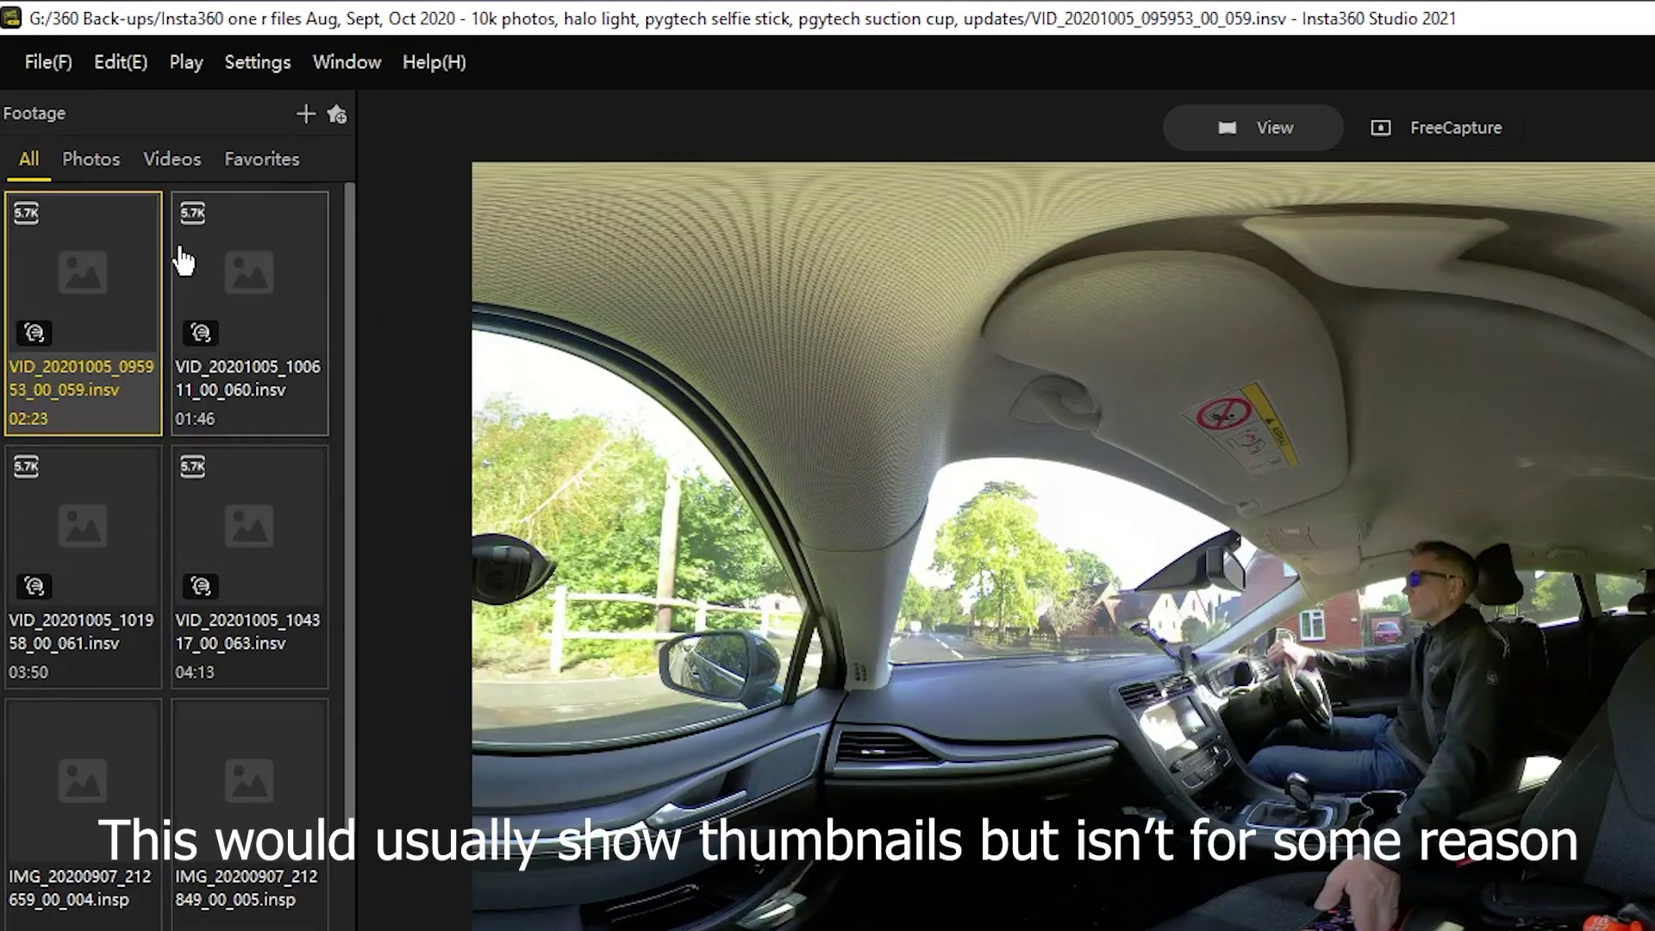
Filter by Photos and Videos, star VID_20201005_100611_00_060, and show Favorites
click(86, 157)
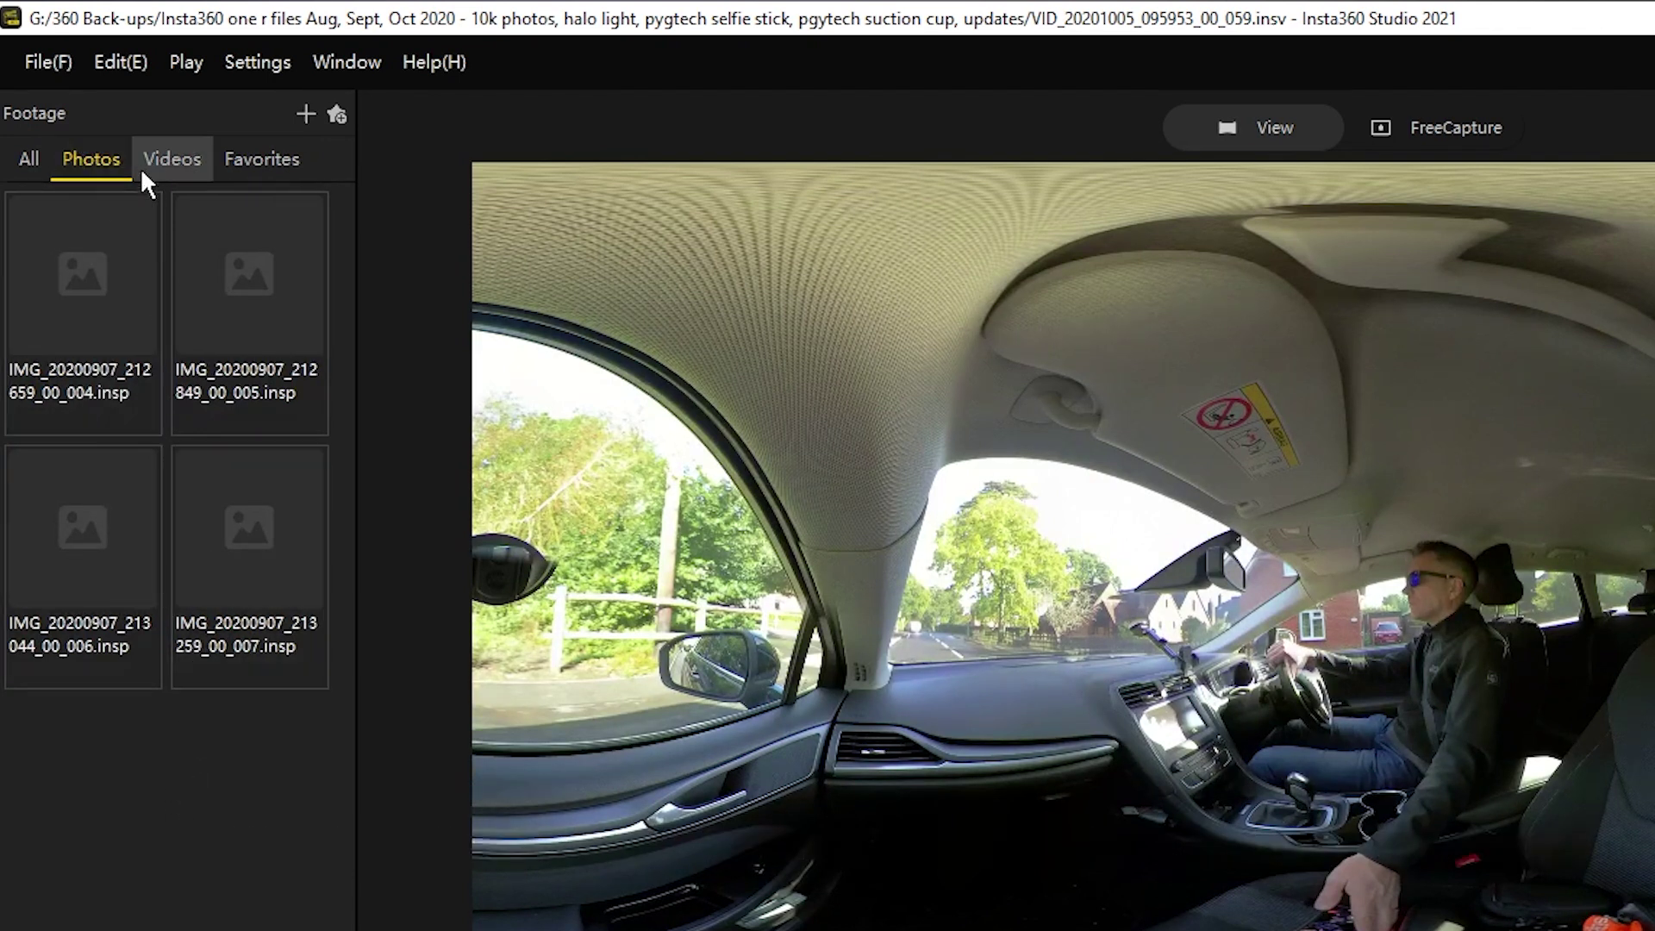
click(166, 164)
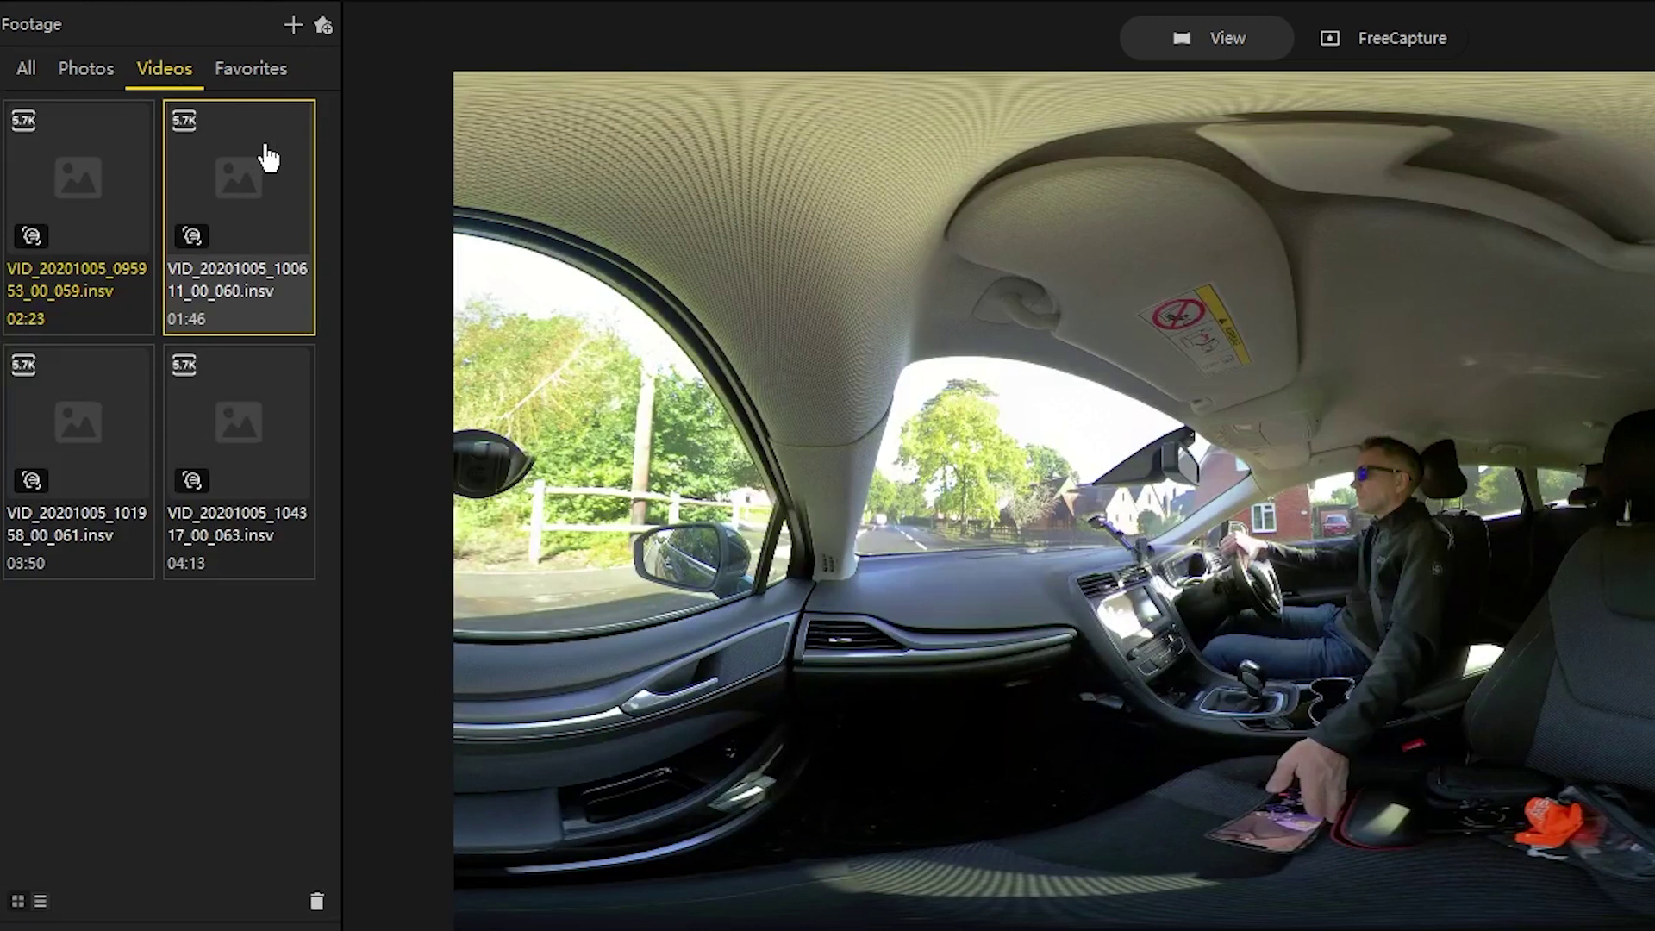
click(324, 33)
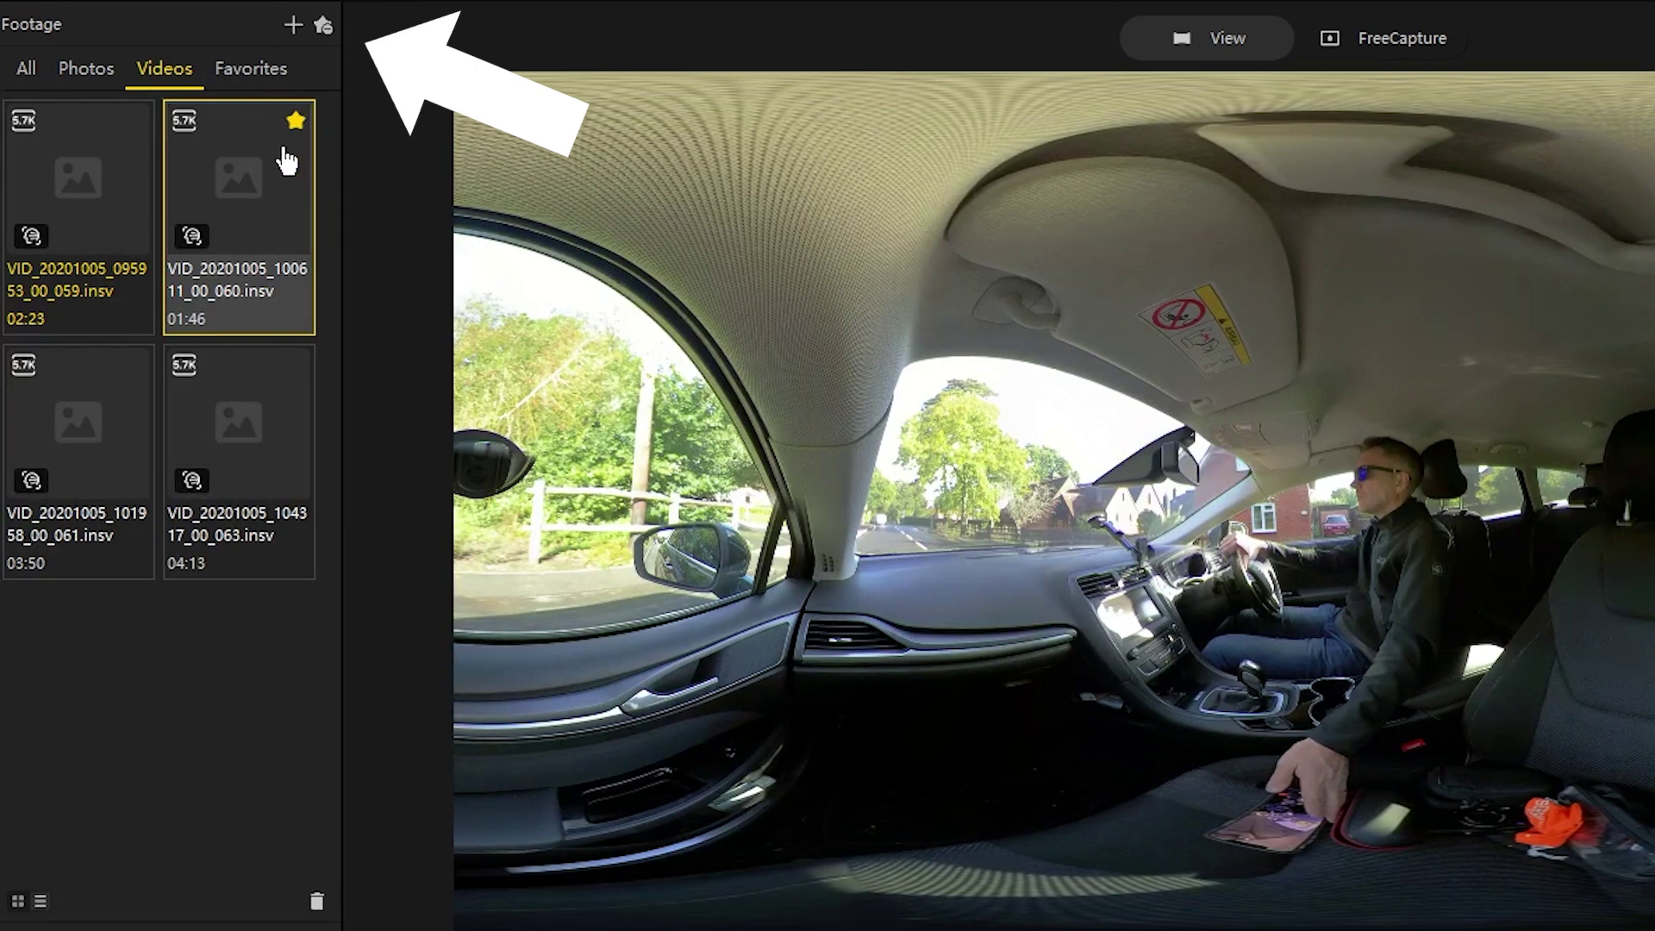
click(256, 69)
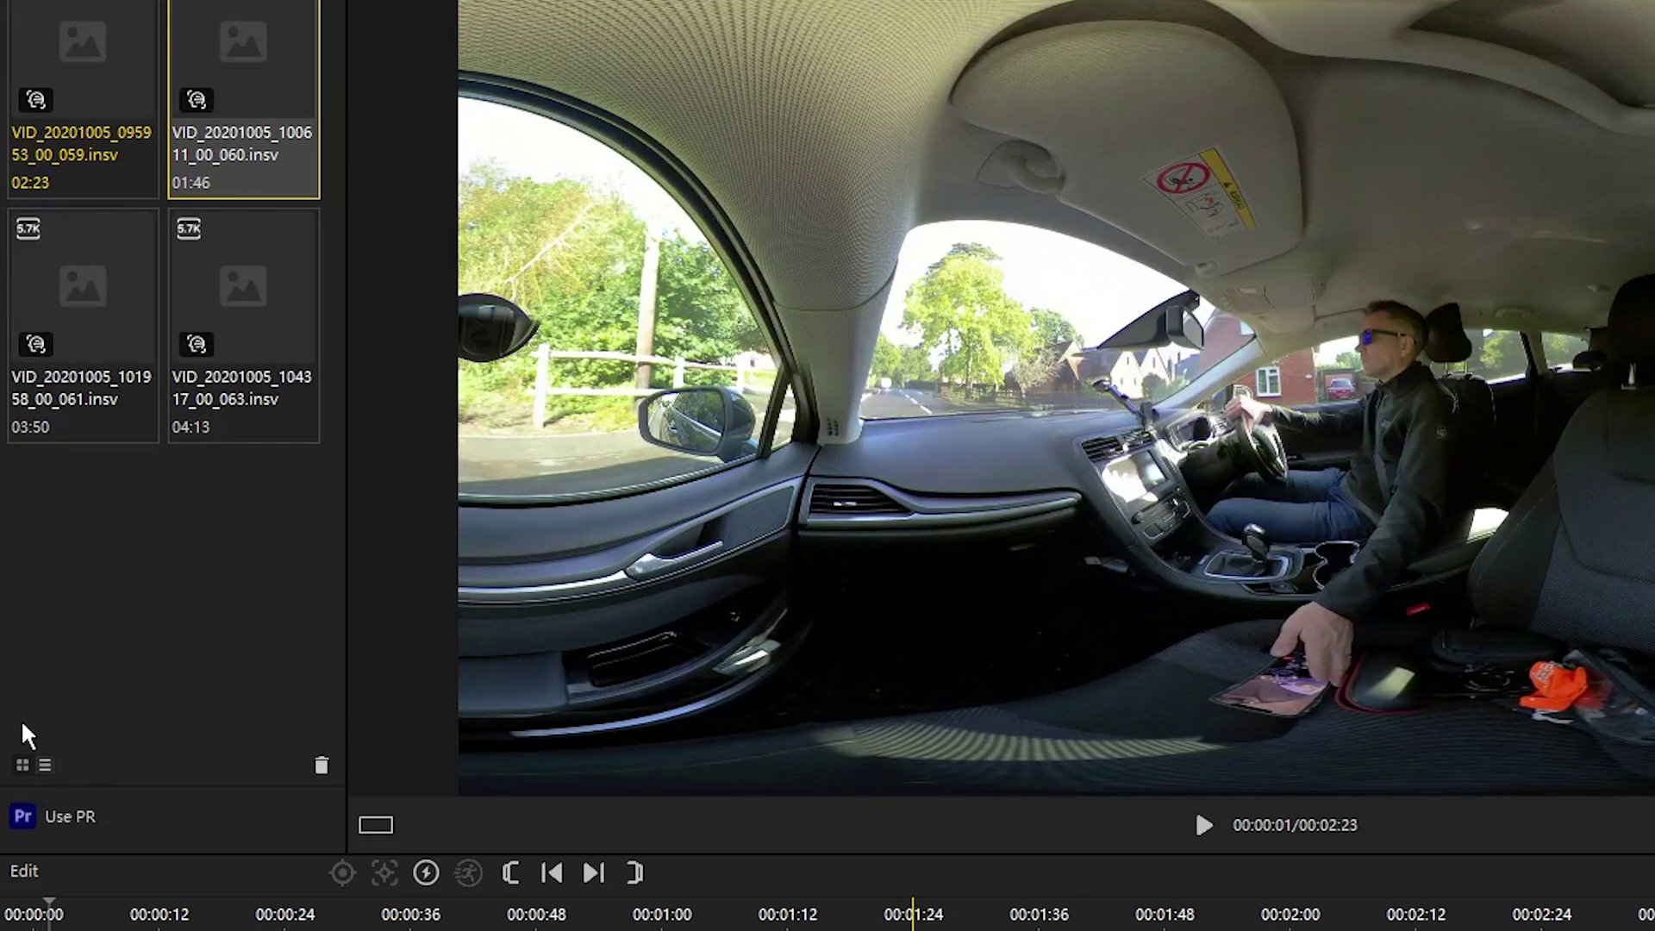
Toggle list and grid views, then delete VID_20201005_095953_00_059 from the library
click(45, 764)
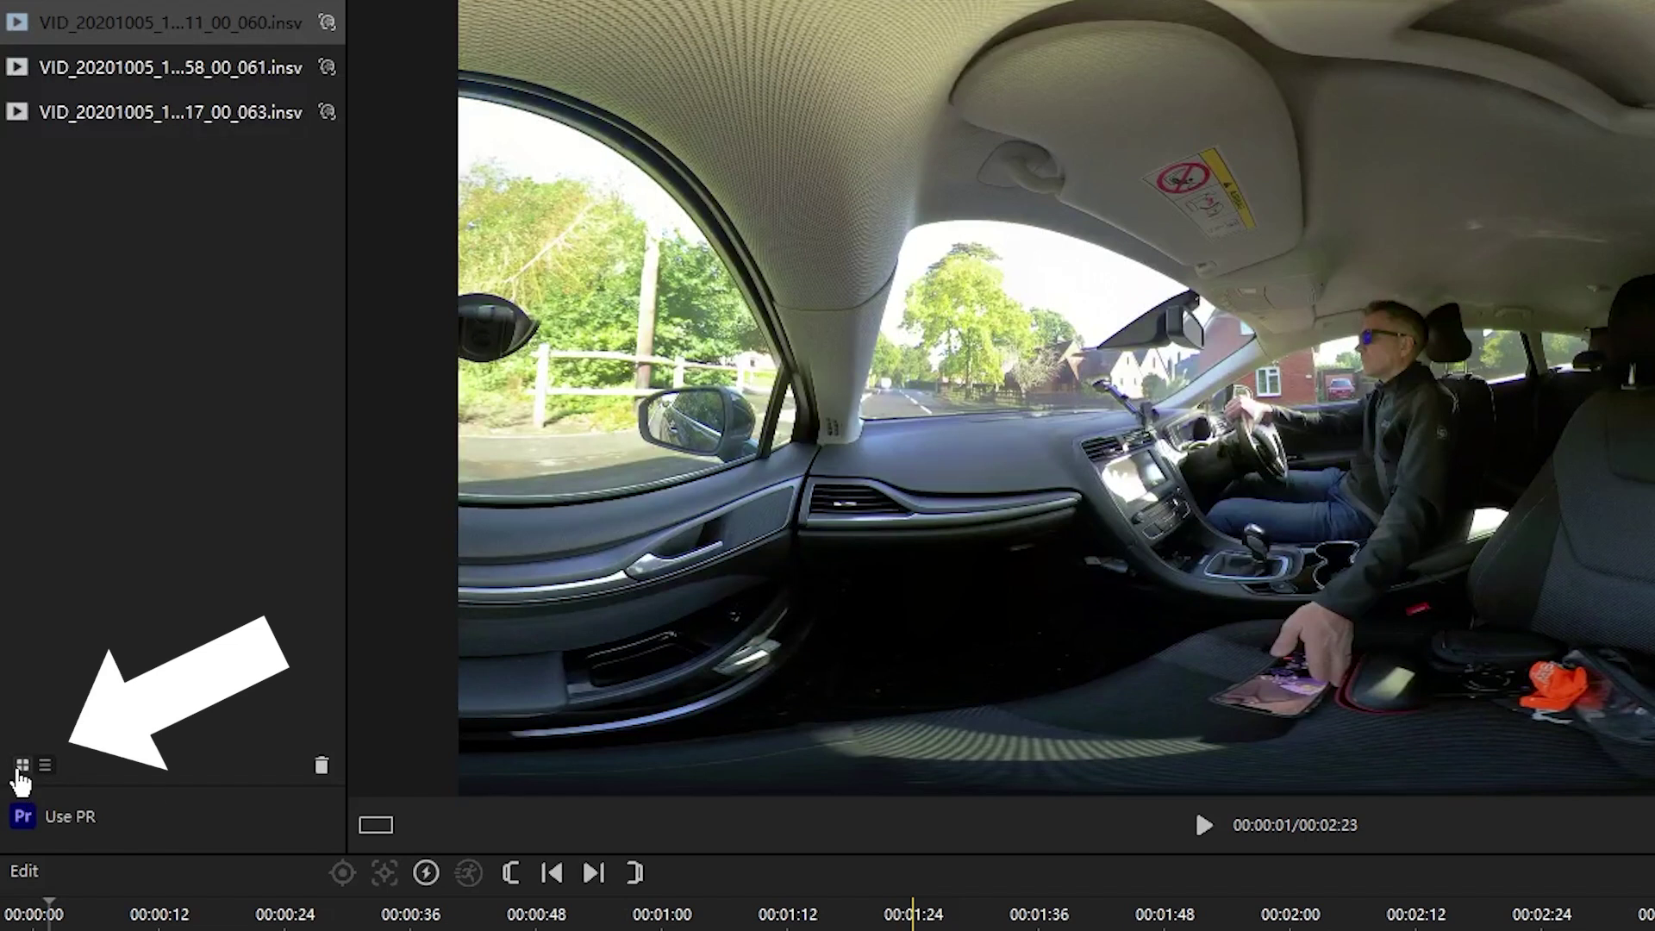
click(22, 765)
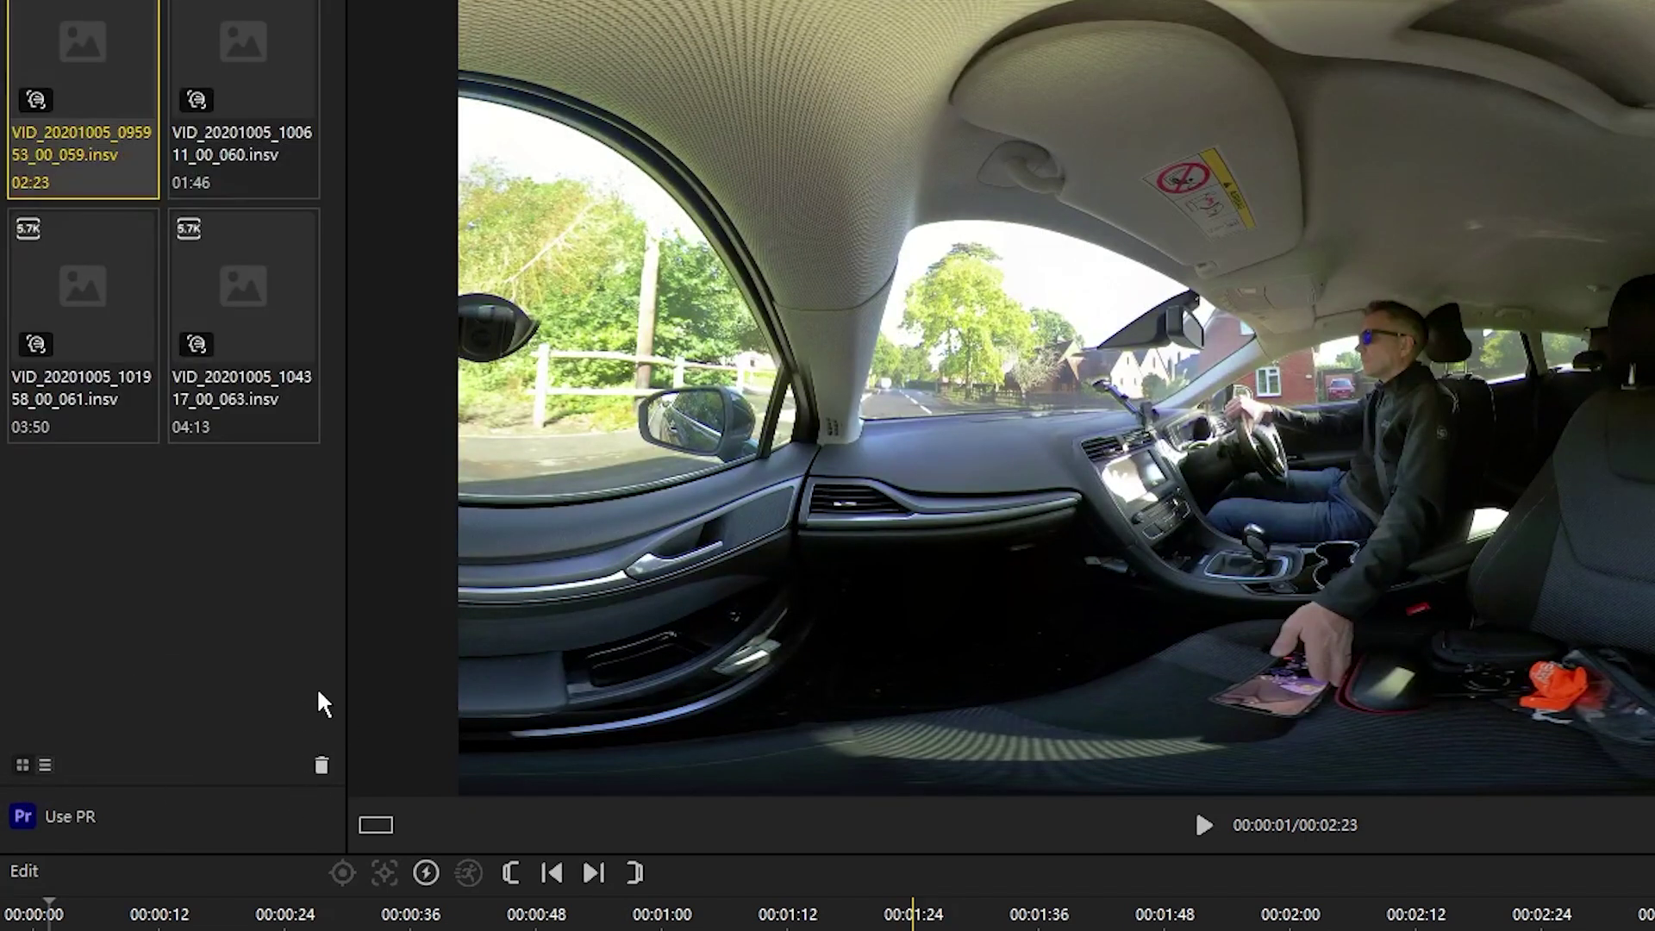
click(321, 765)
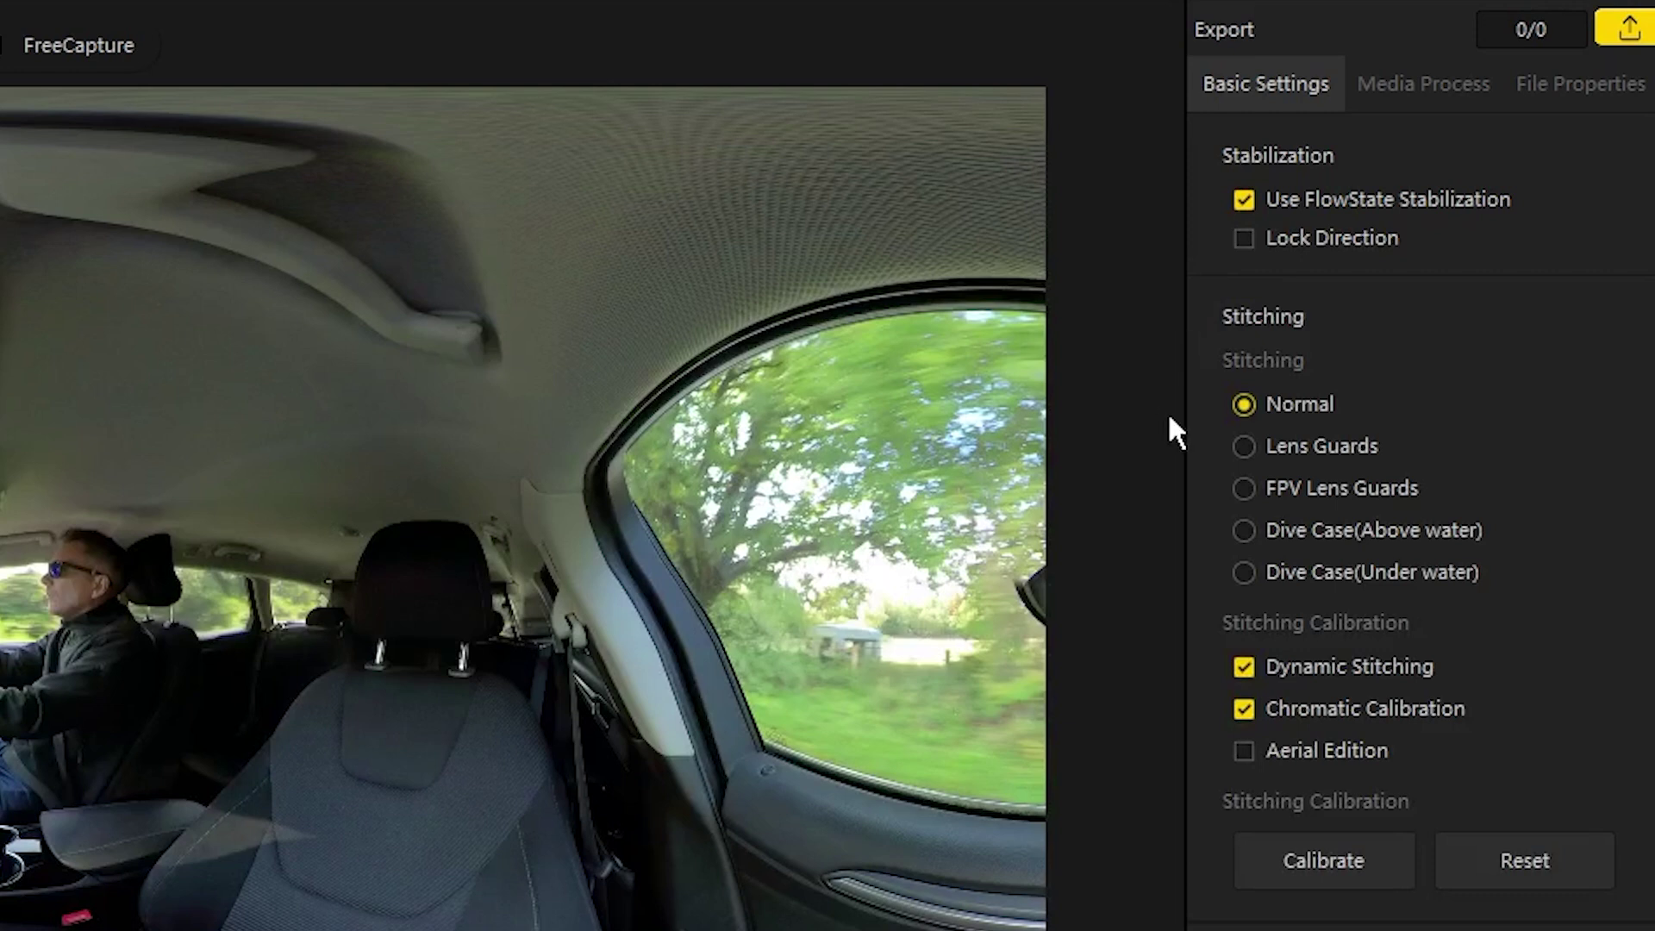
Try Lens Guards and FPV Lens Guards stitching, return to Normal, and run Calibrate
click(1244, 447)
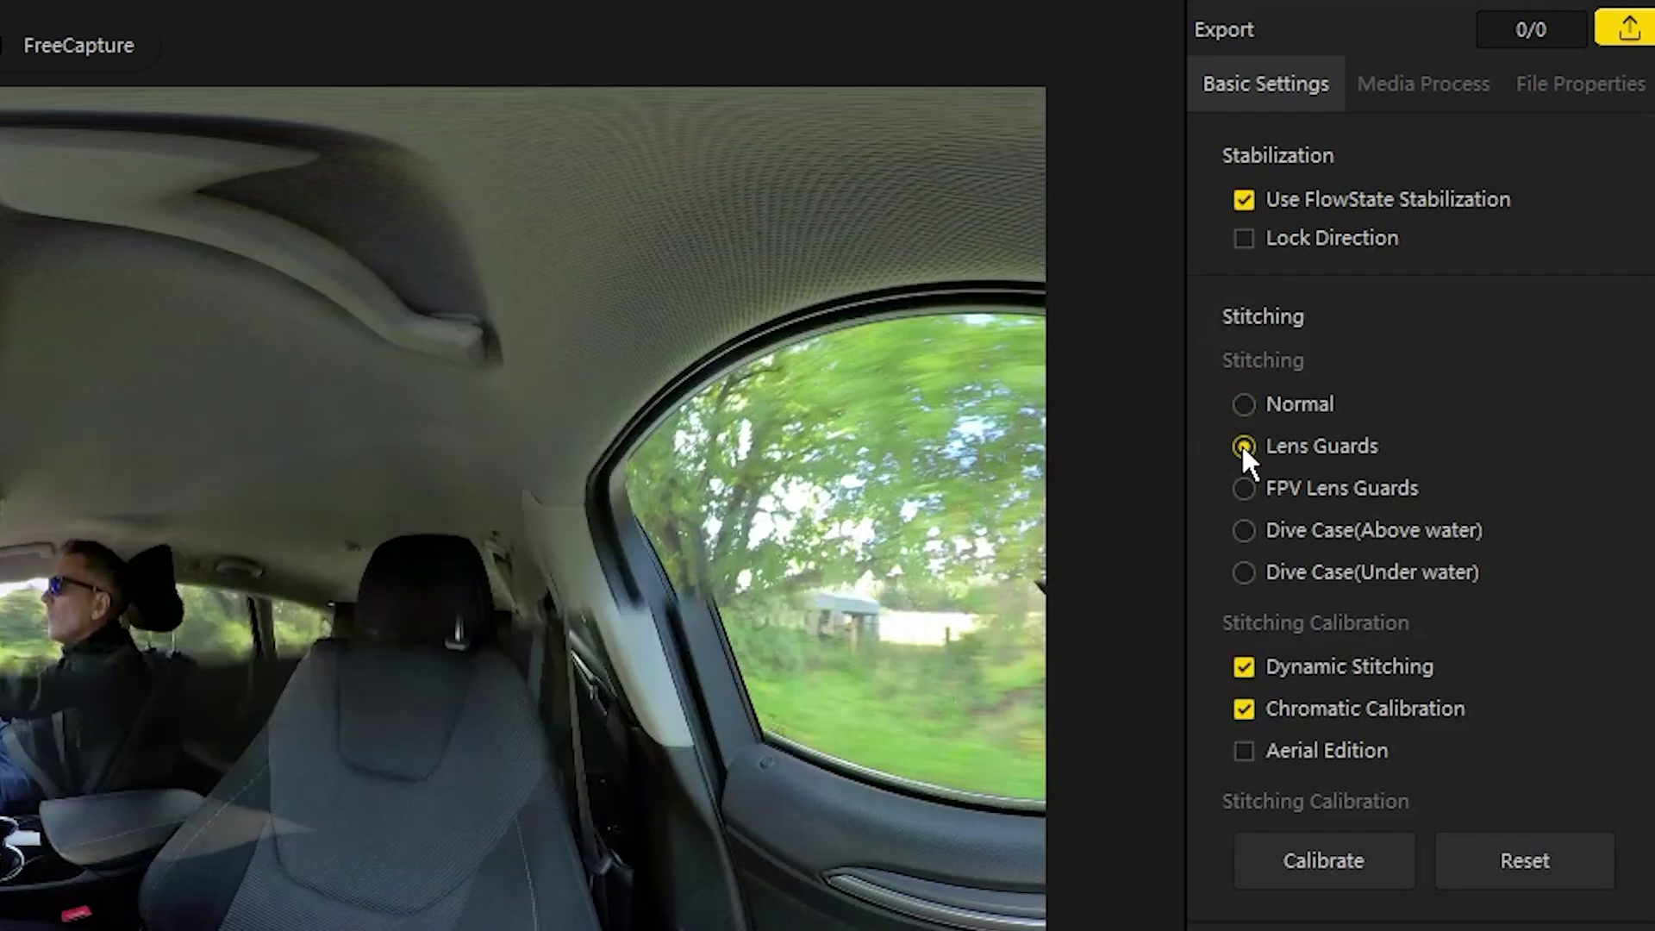
click(1244, 489)
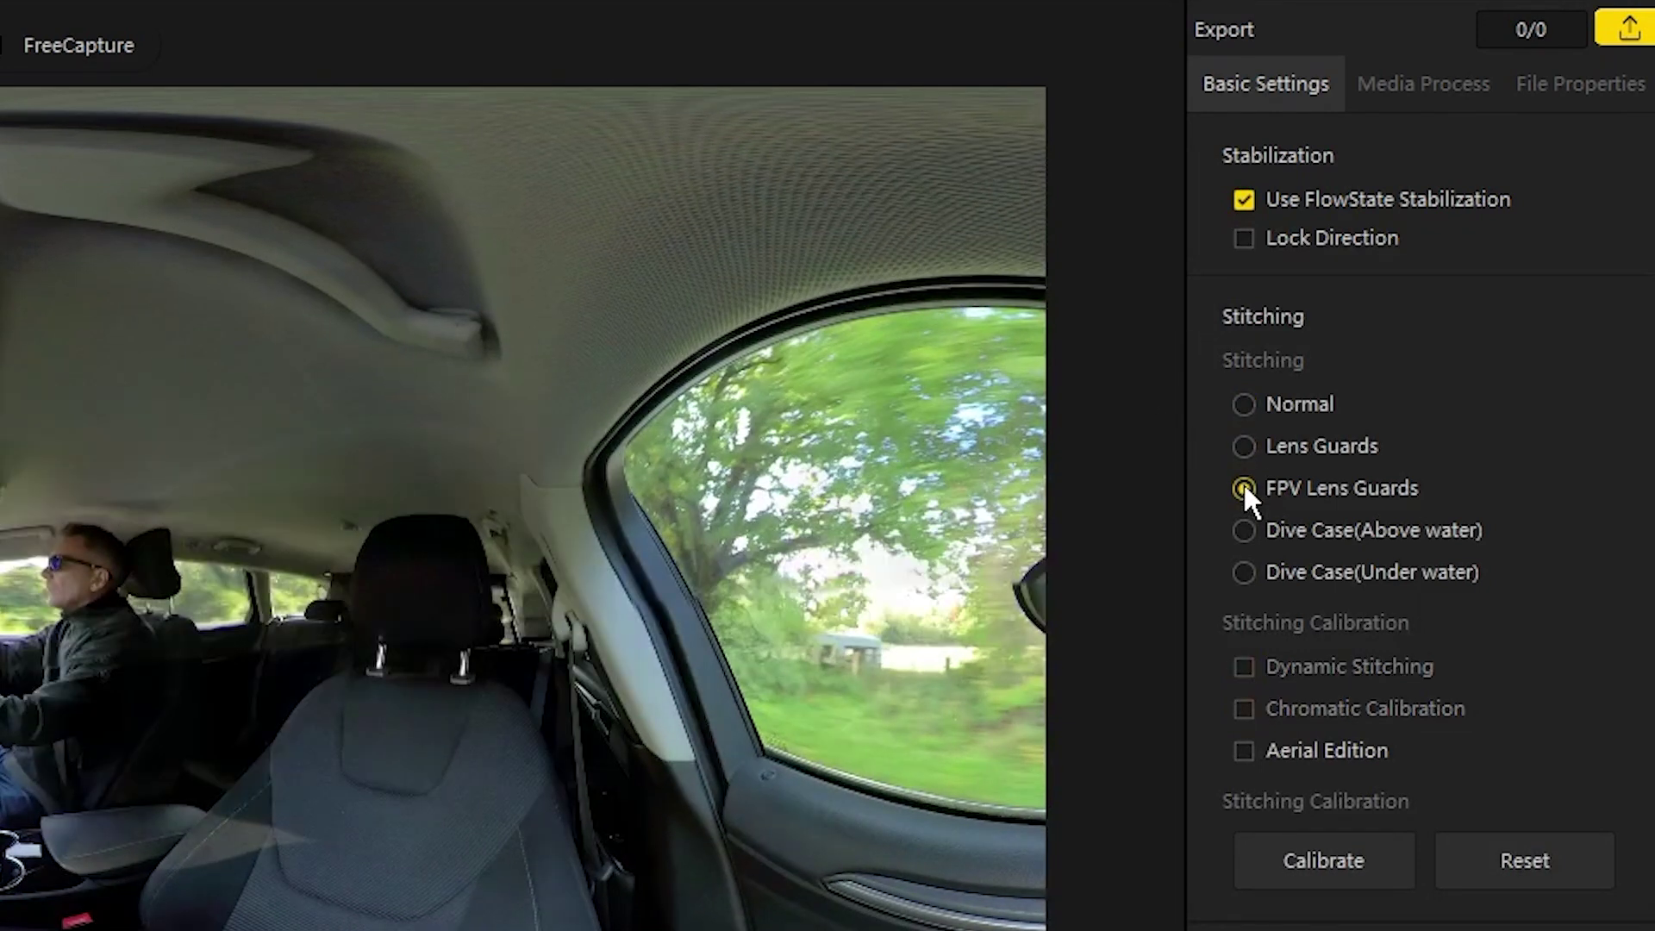
click(1241, 401)
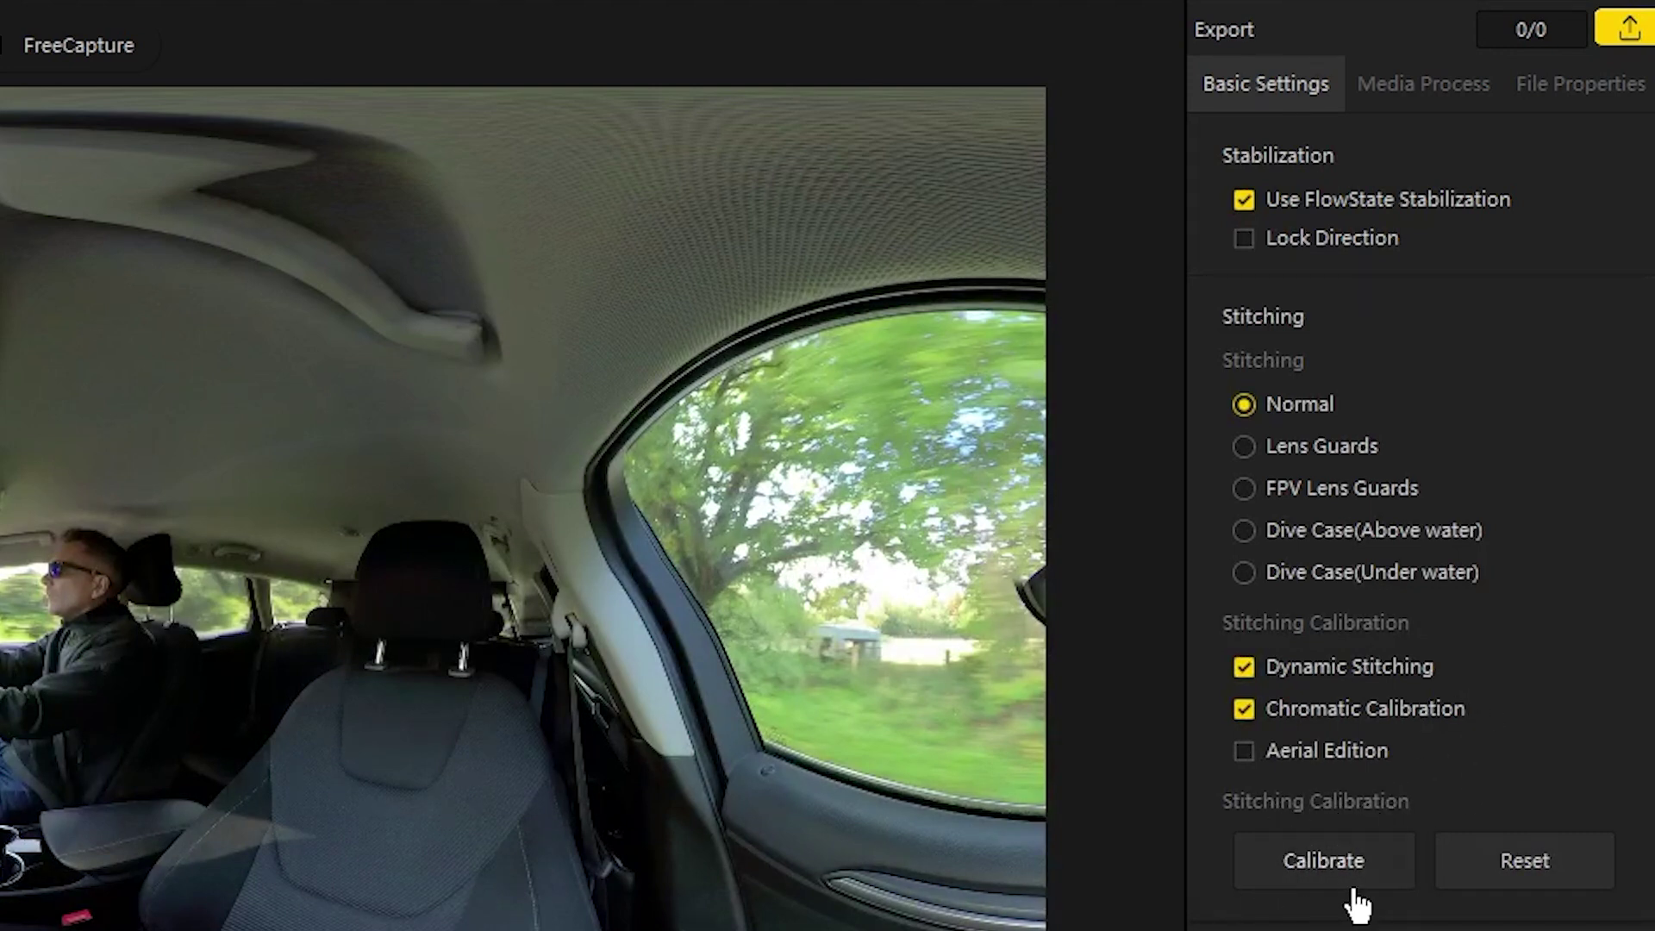
click(1323, 860)
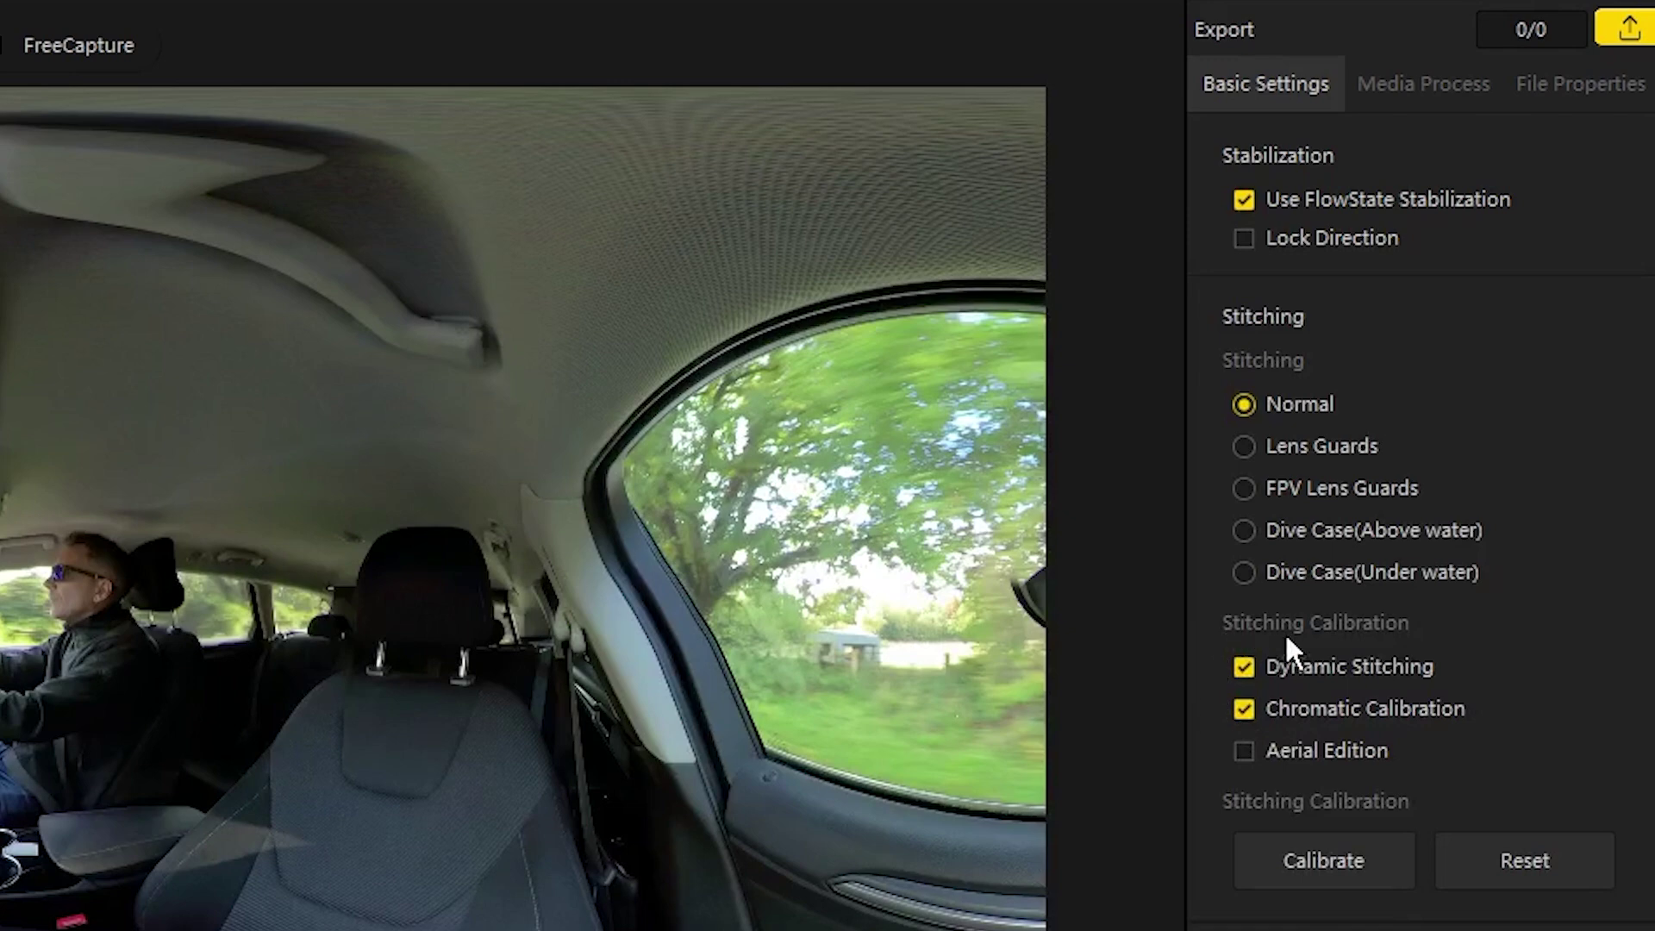
scroll(1281, 656, down, 5)
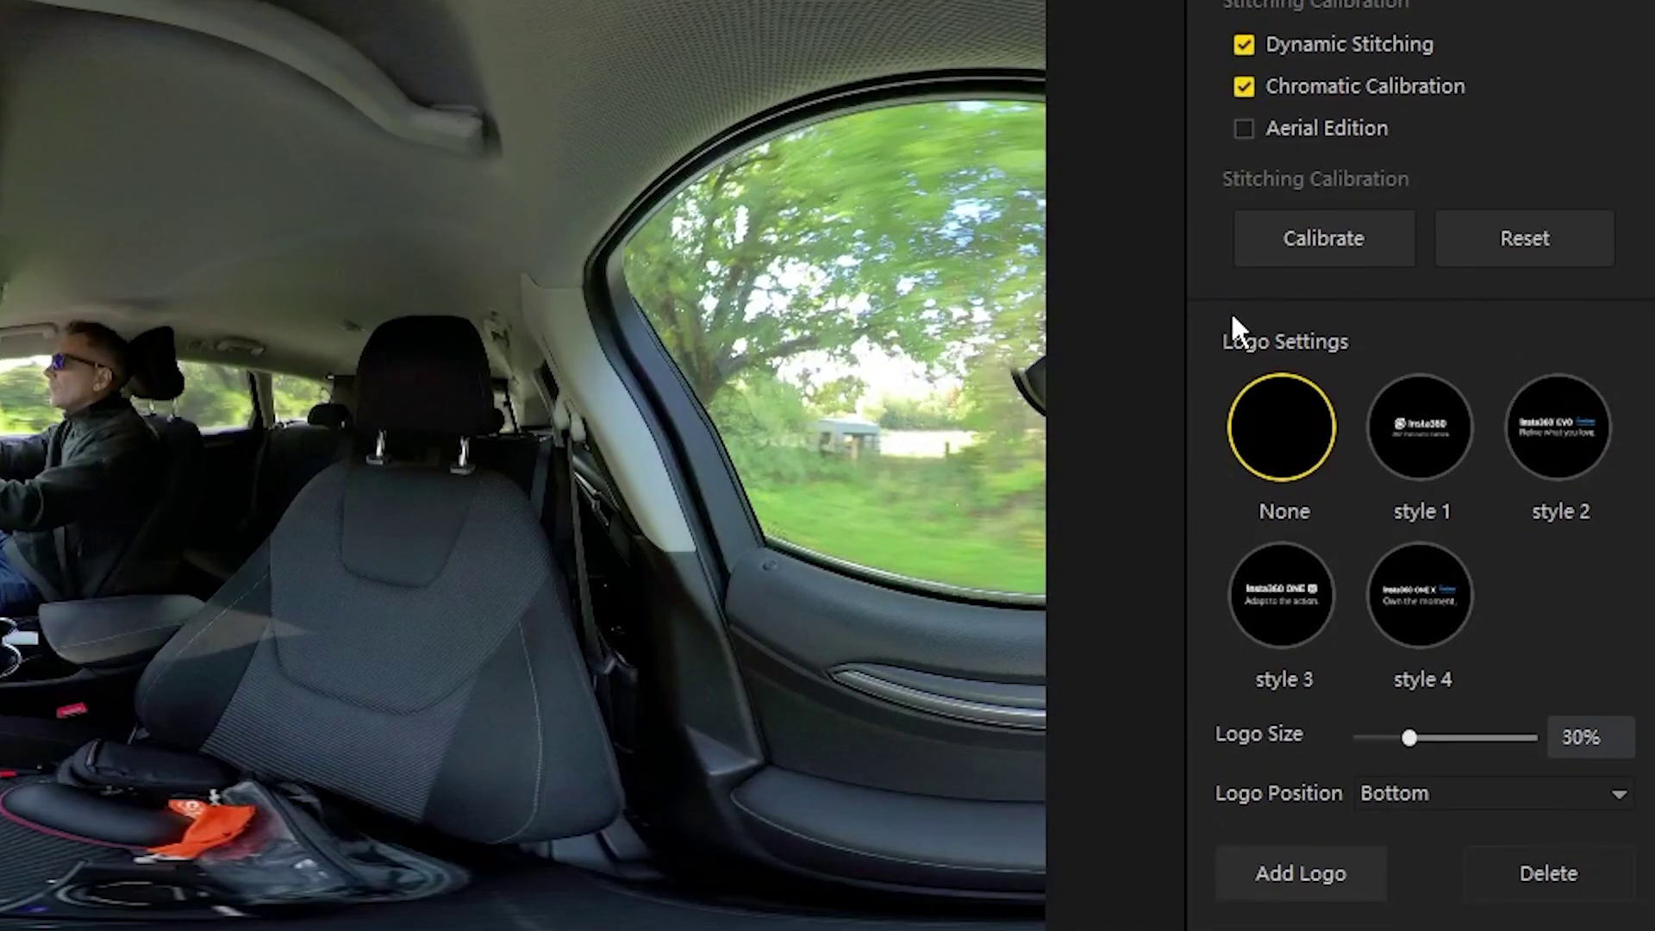
Set the export watermark to logo style 3 in the Left position
click(1424, 441)
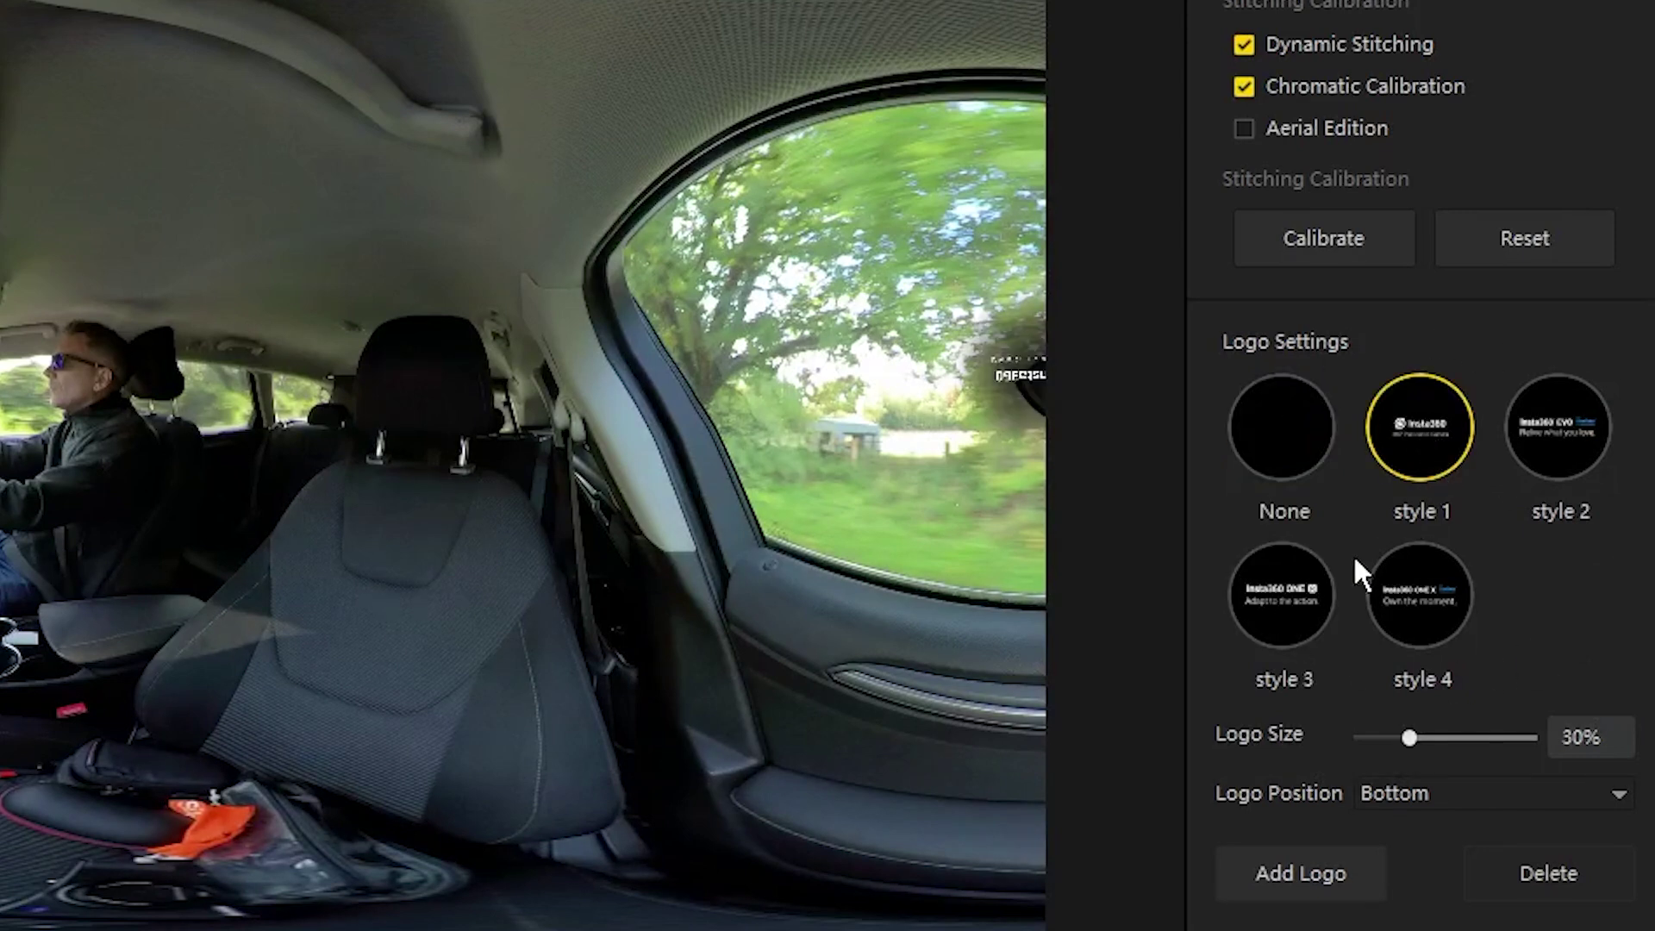
click(1284, 604)
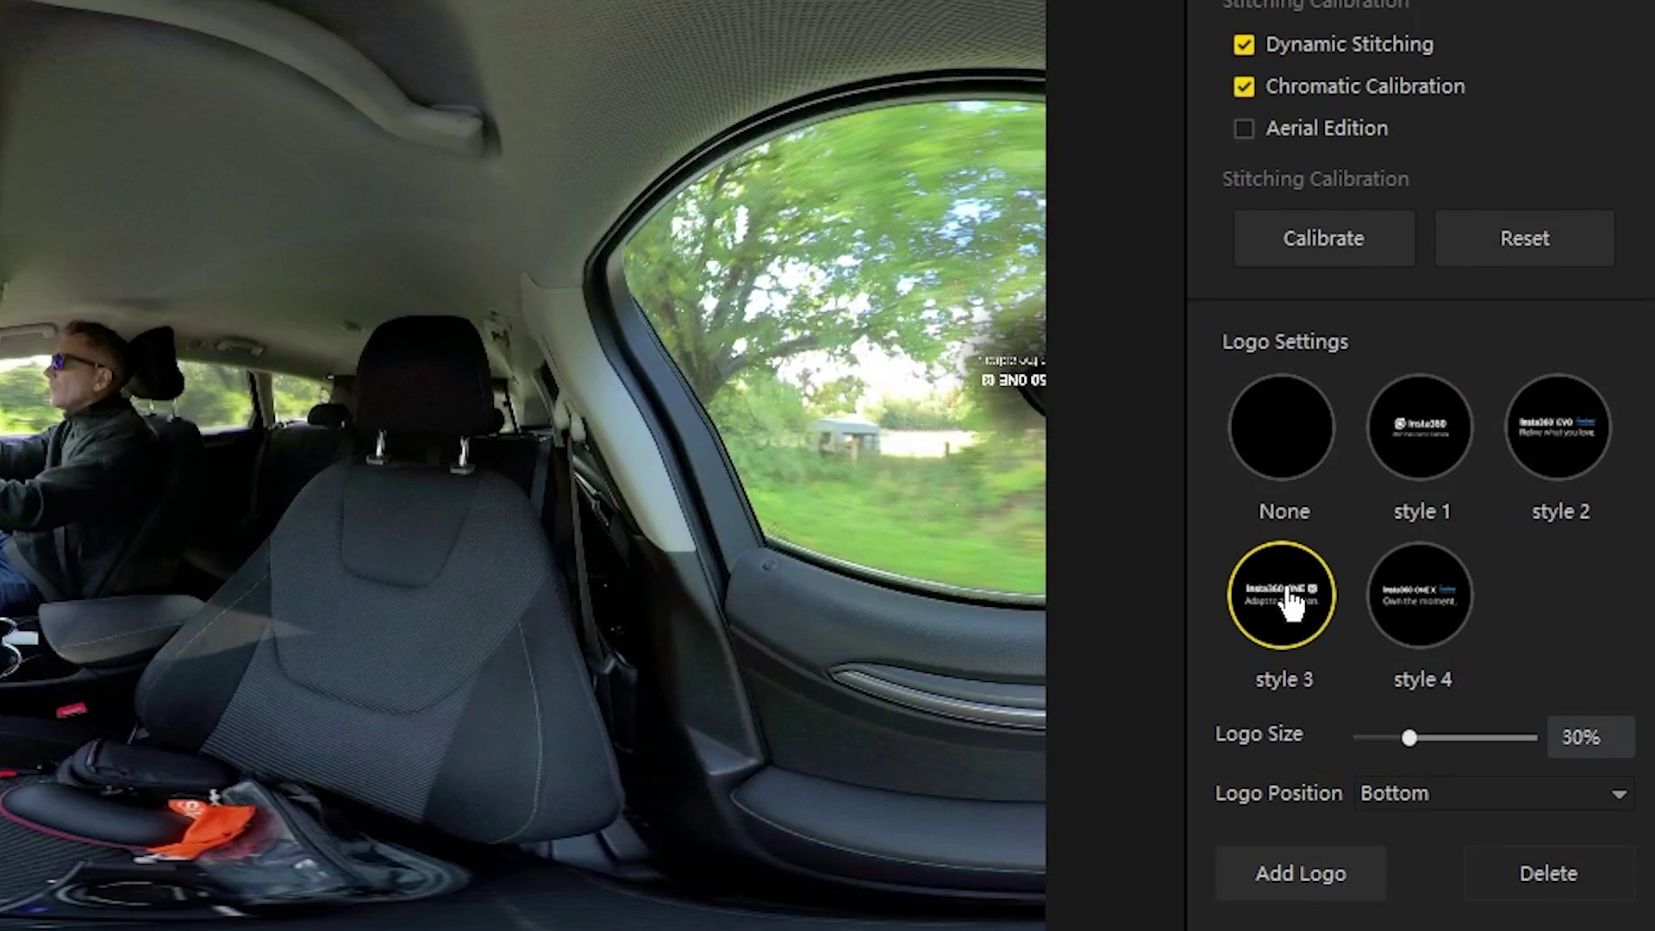
click(1616, 794)
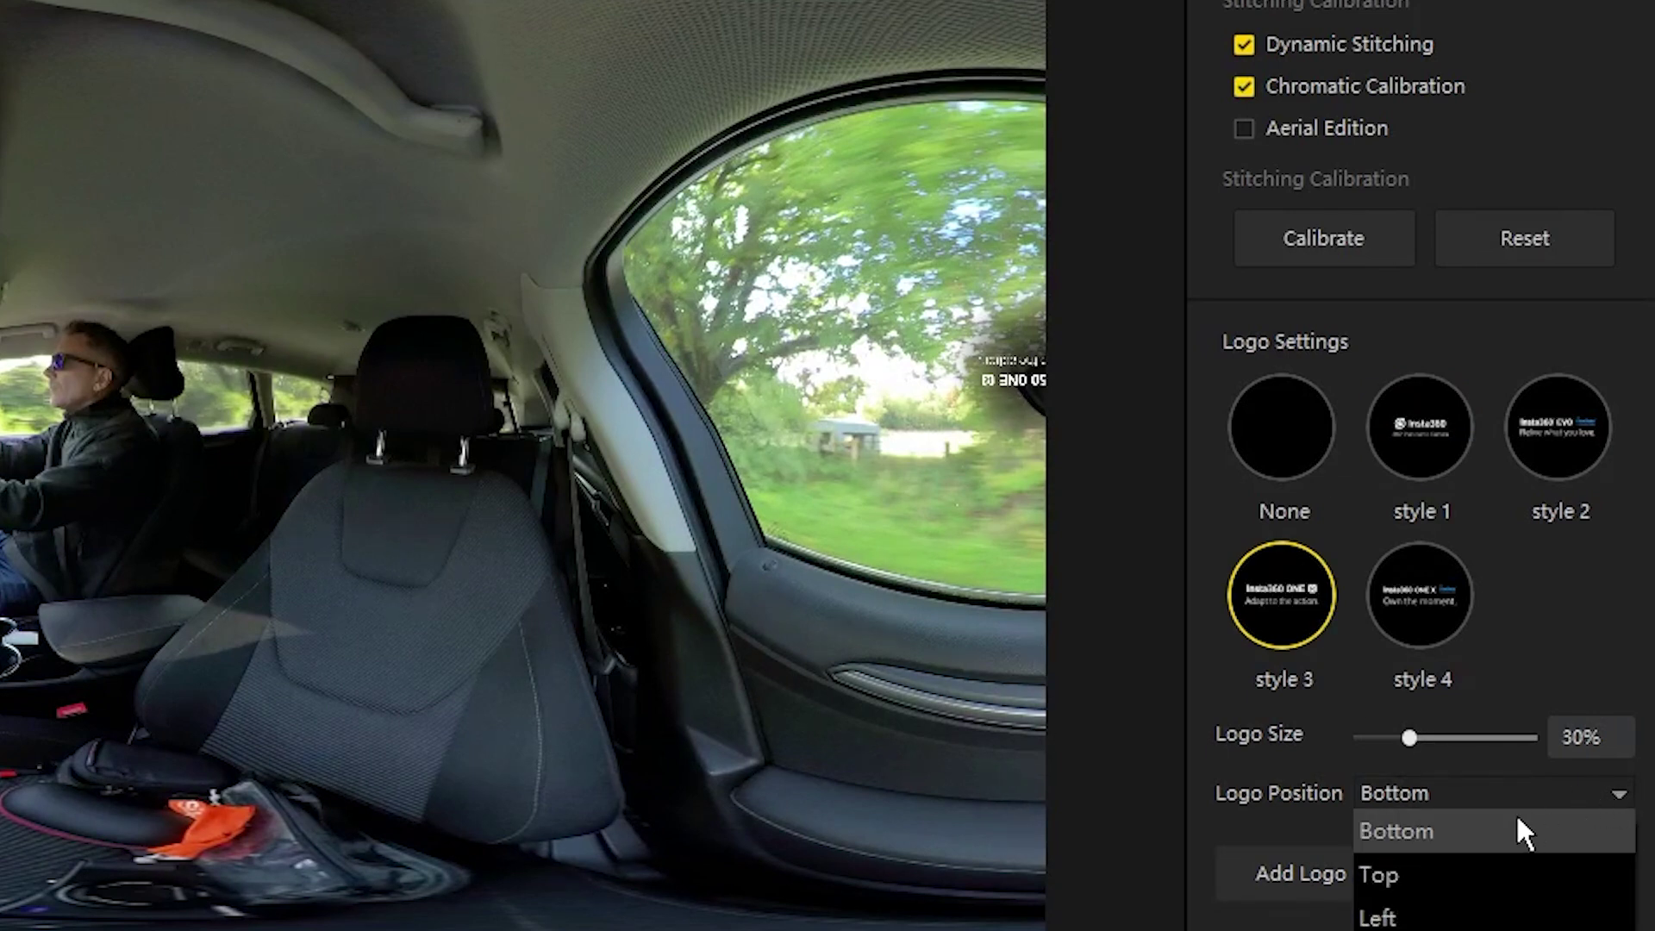
click(1453, 916)
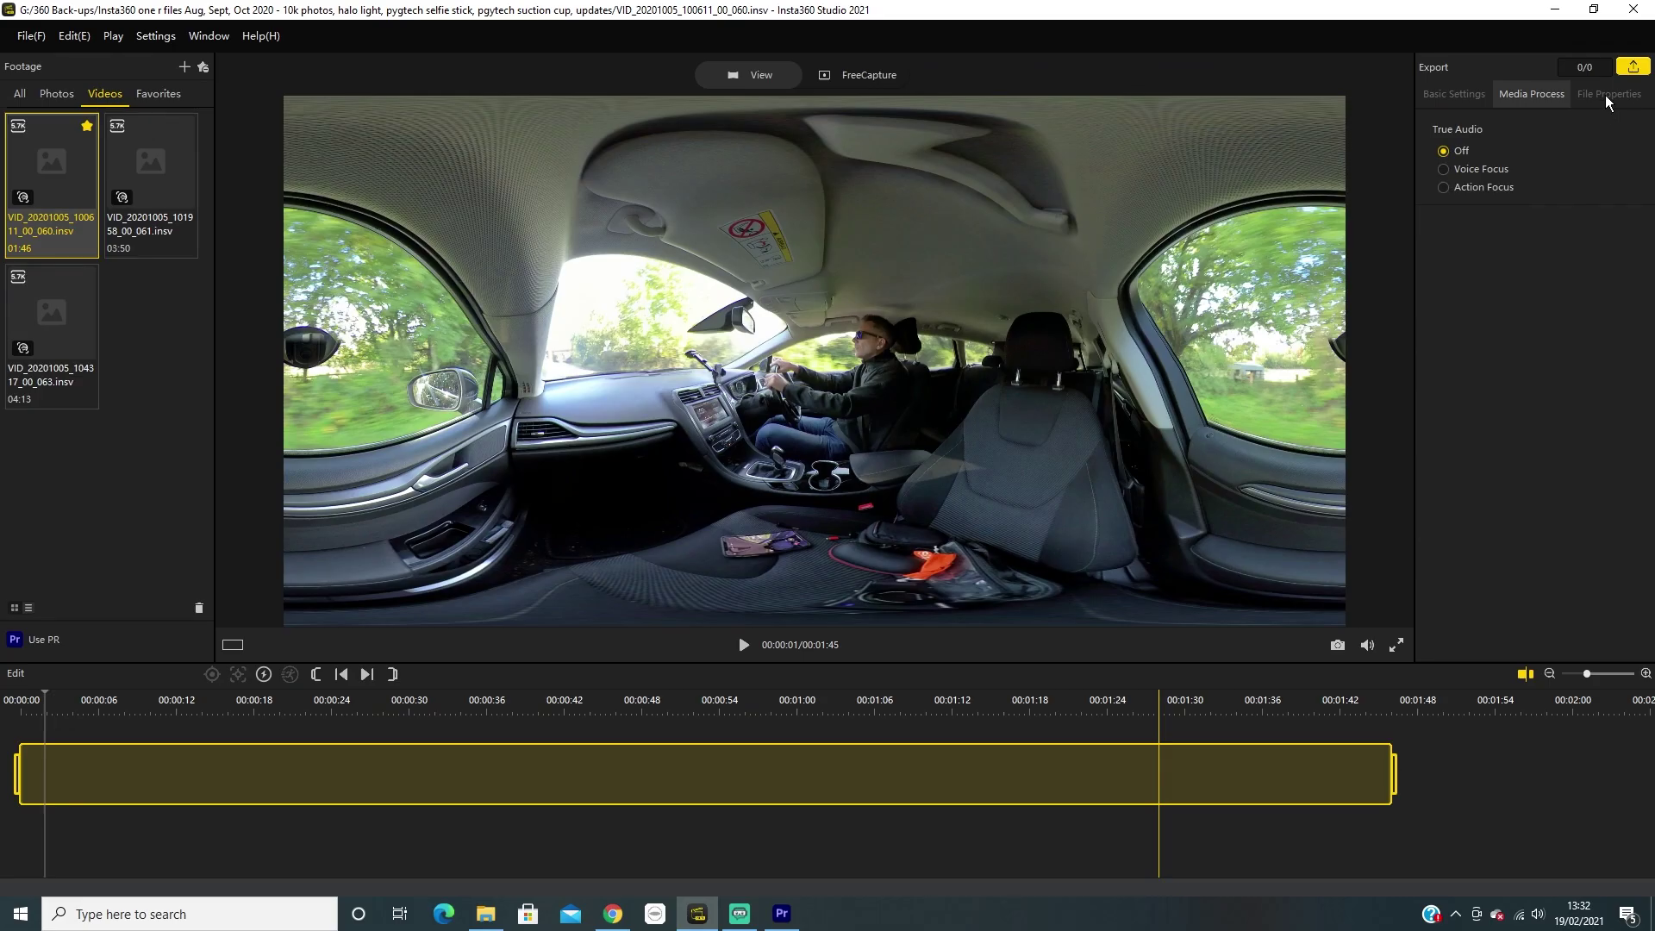
Show File Properties for the clip: 5760x2880, 25fps, 585.38MB, 01:45
click(1606, 97)
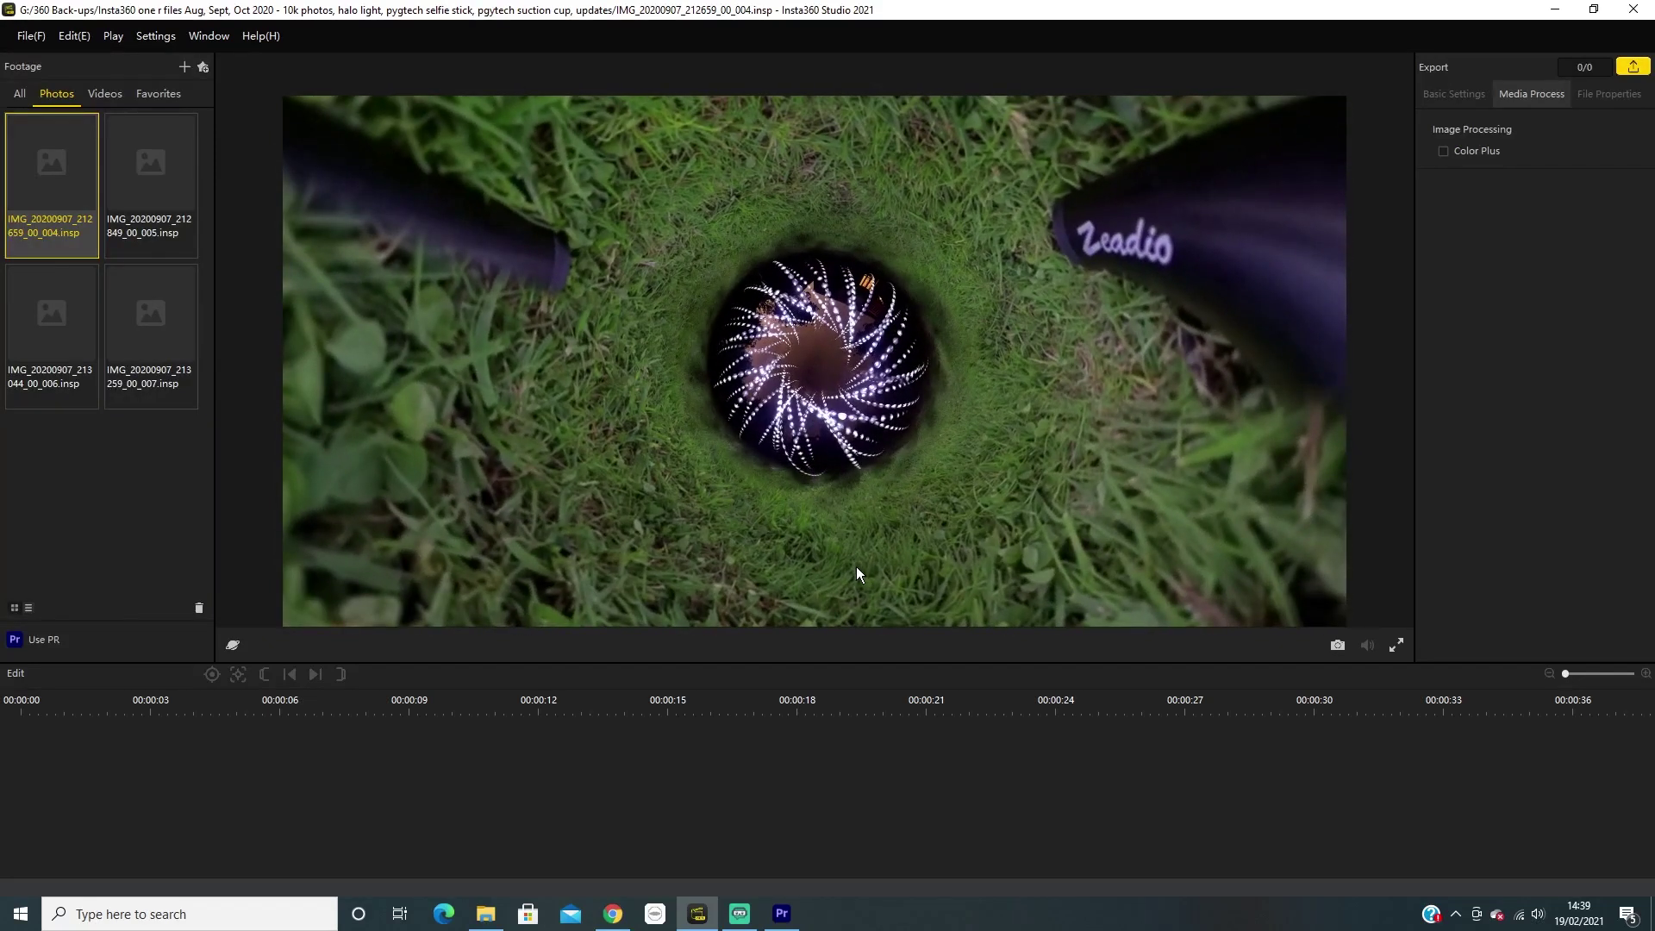
Tilt the light-painting photo into a little planet, then zoom into a grass-tunnel view
drag(856, 573, 894, 281)
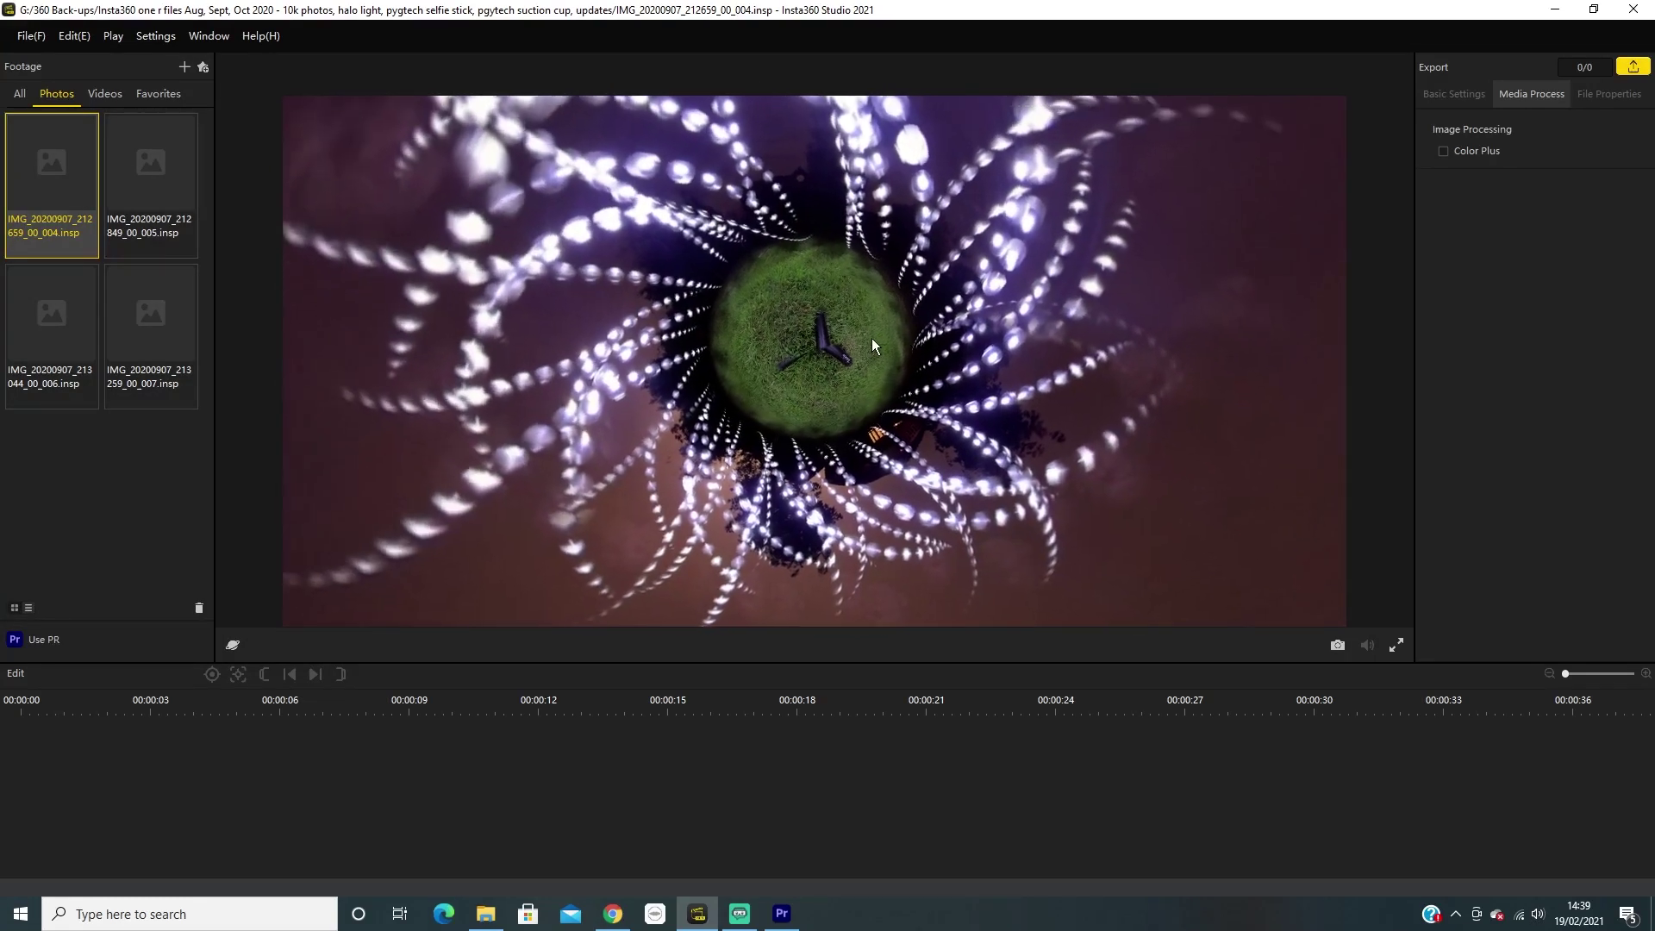
drag(852, 241, 855, 564)
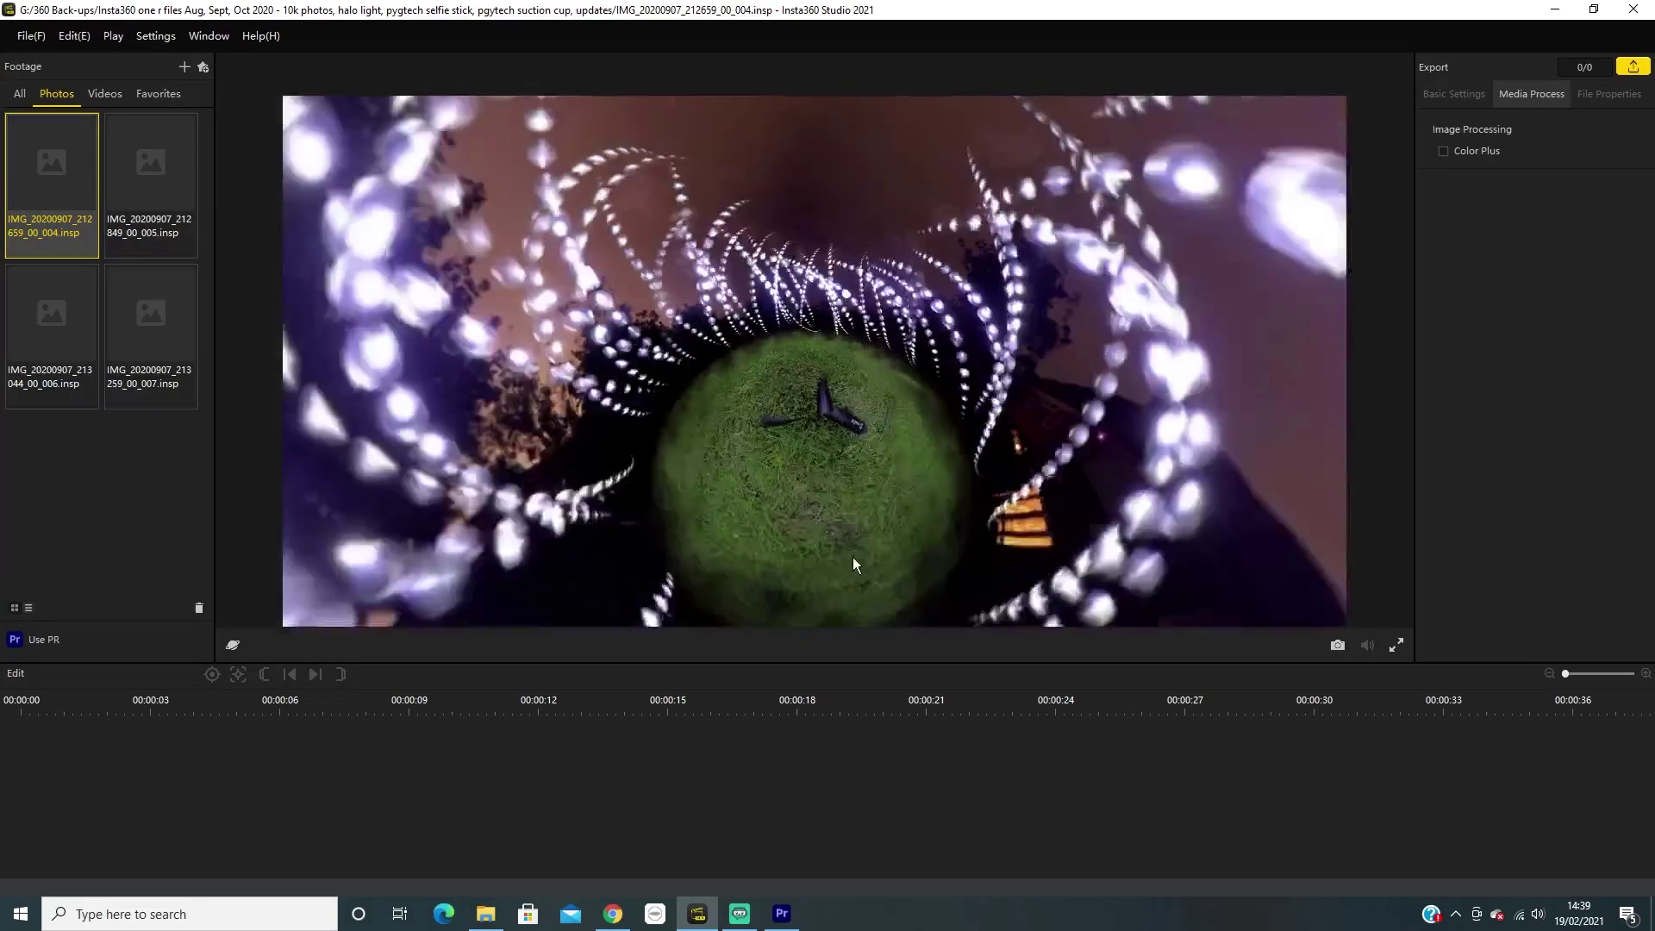
drag(836, 210, 859, 516)
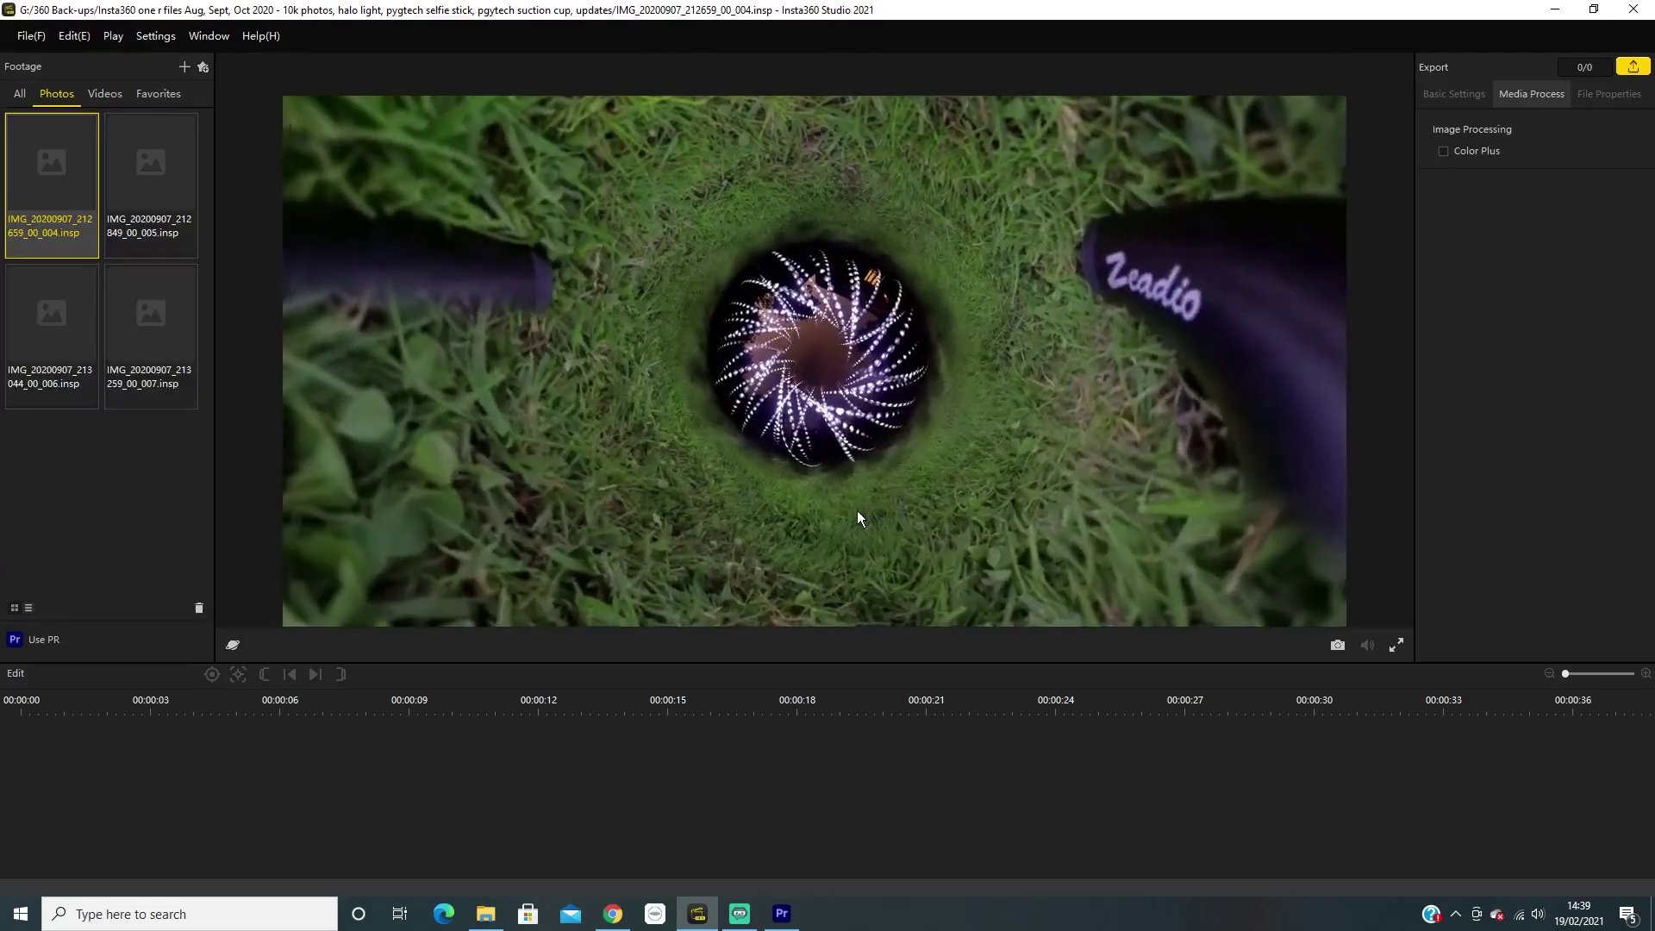
scroll(877, 479, up, 2)
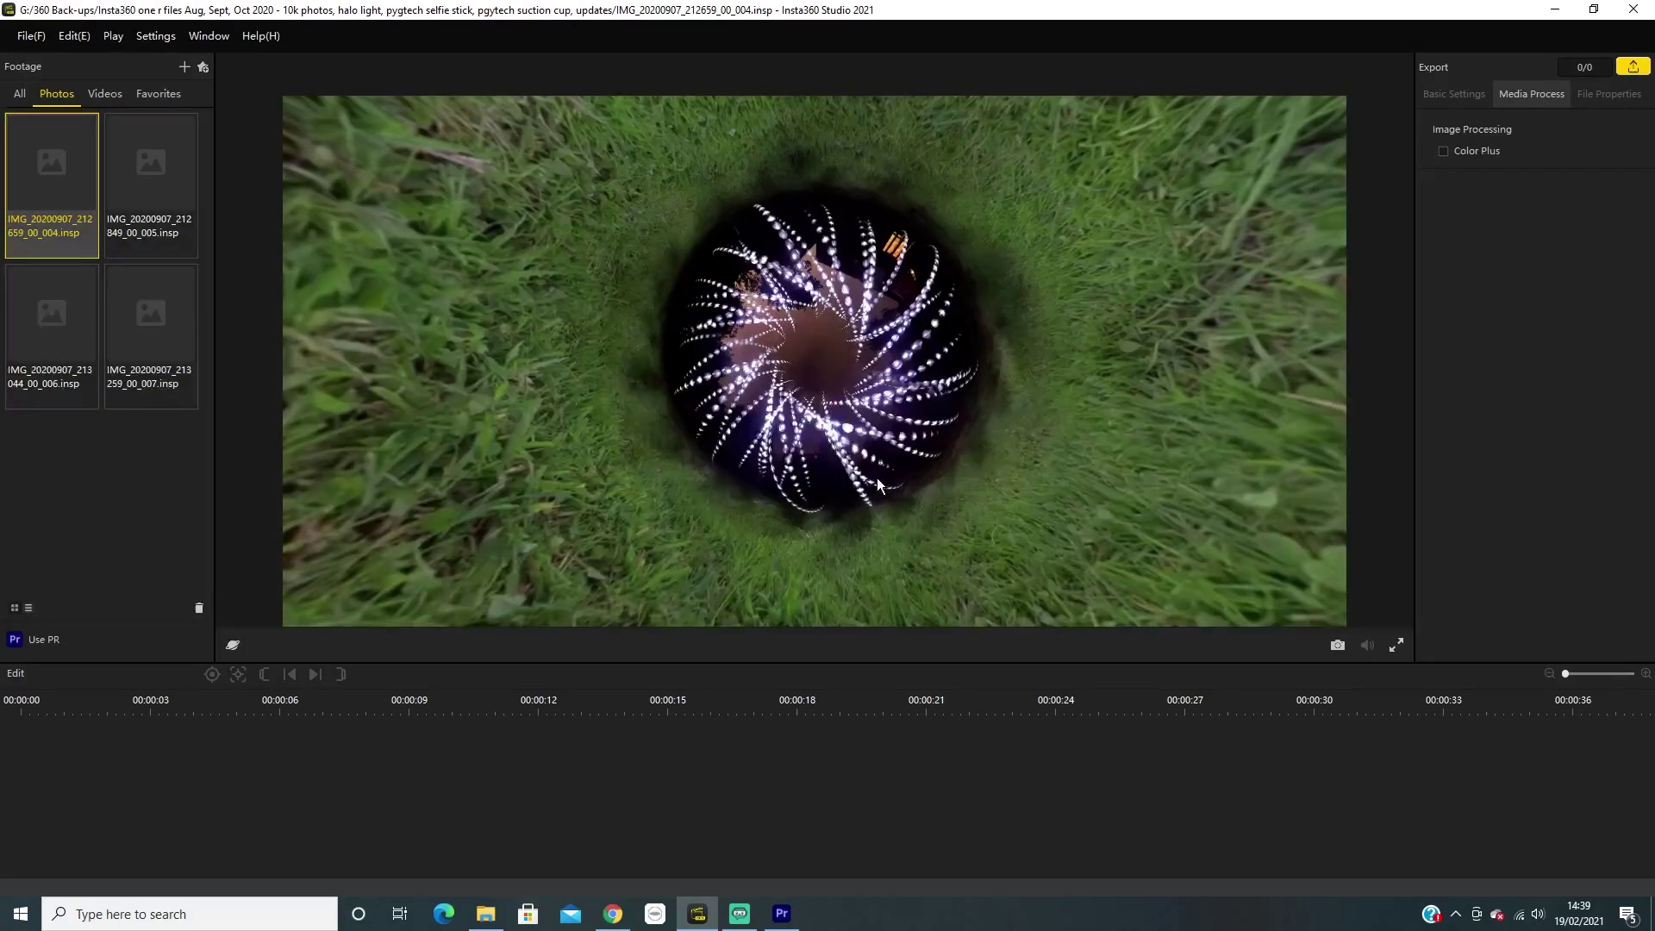
Switch the photo through the Default, Tiny Planet and Crystal Ball views
click(233, 645)
click(278, 672)
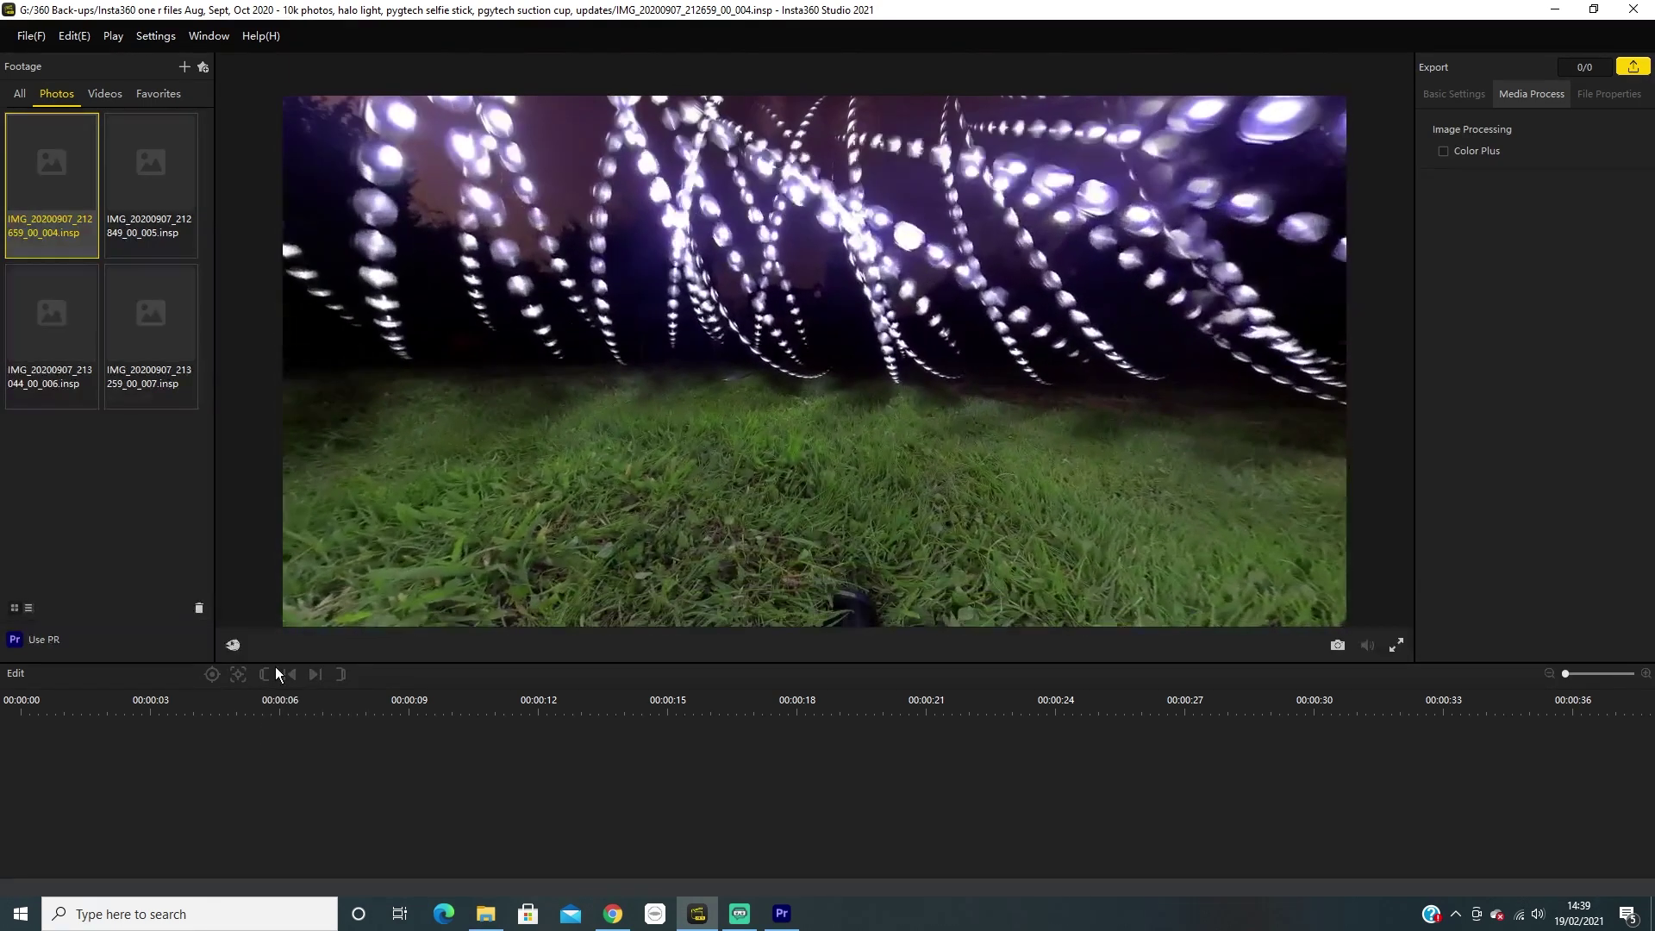
click(232, 645)
click(258, 690)
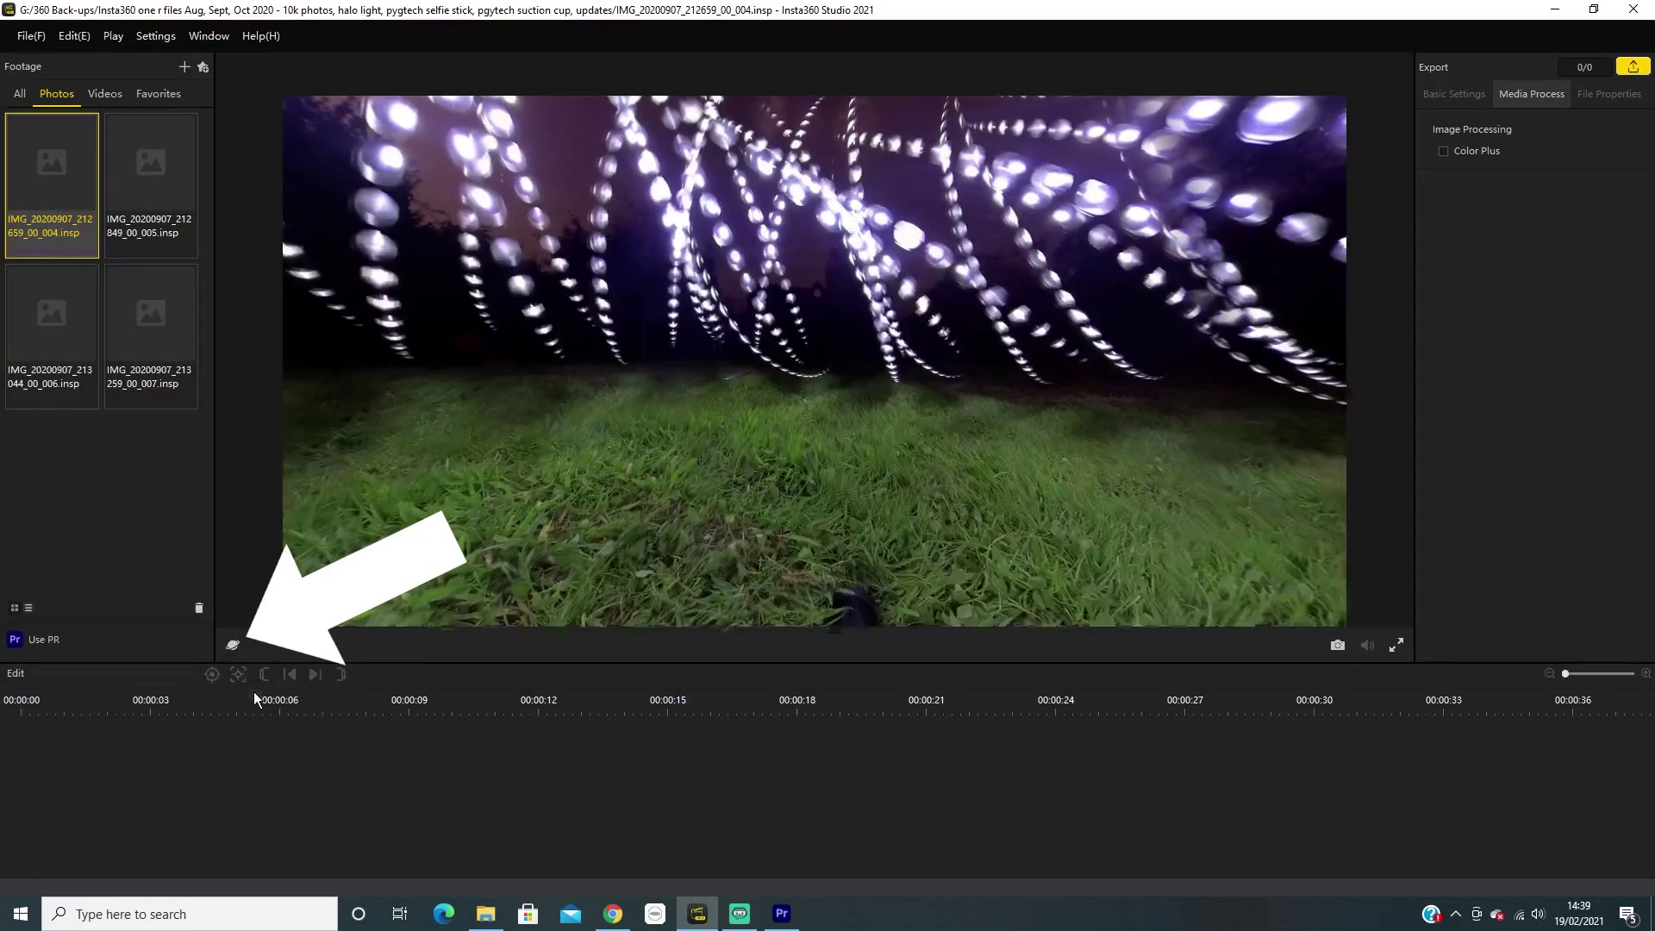
click(233, 646)
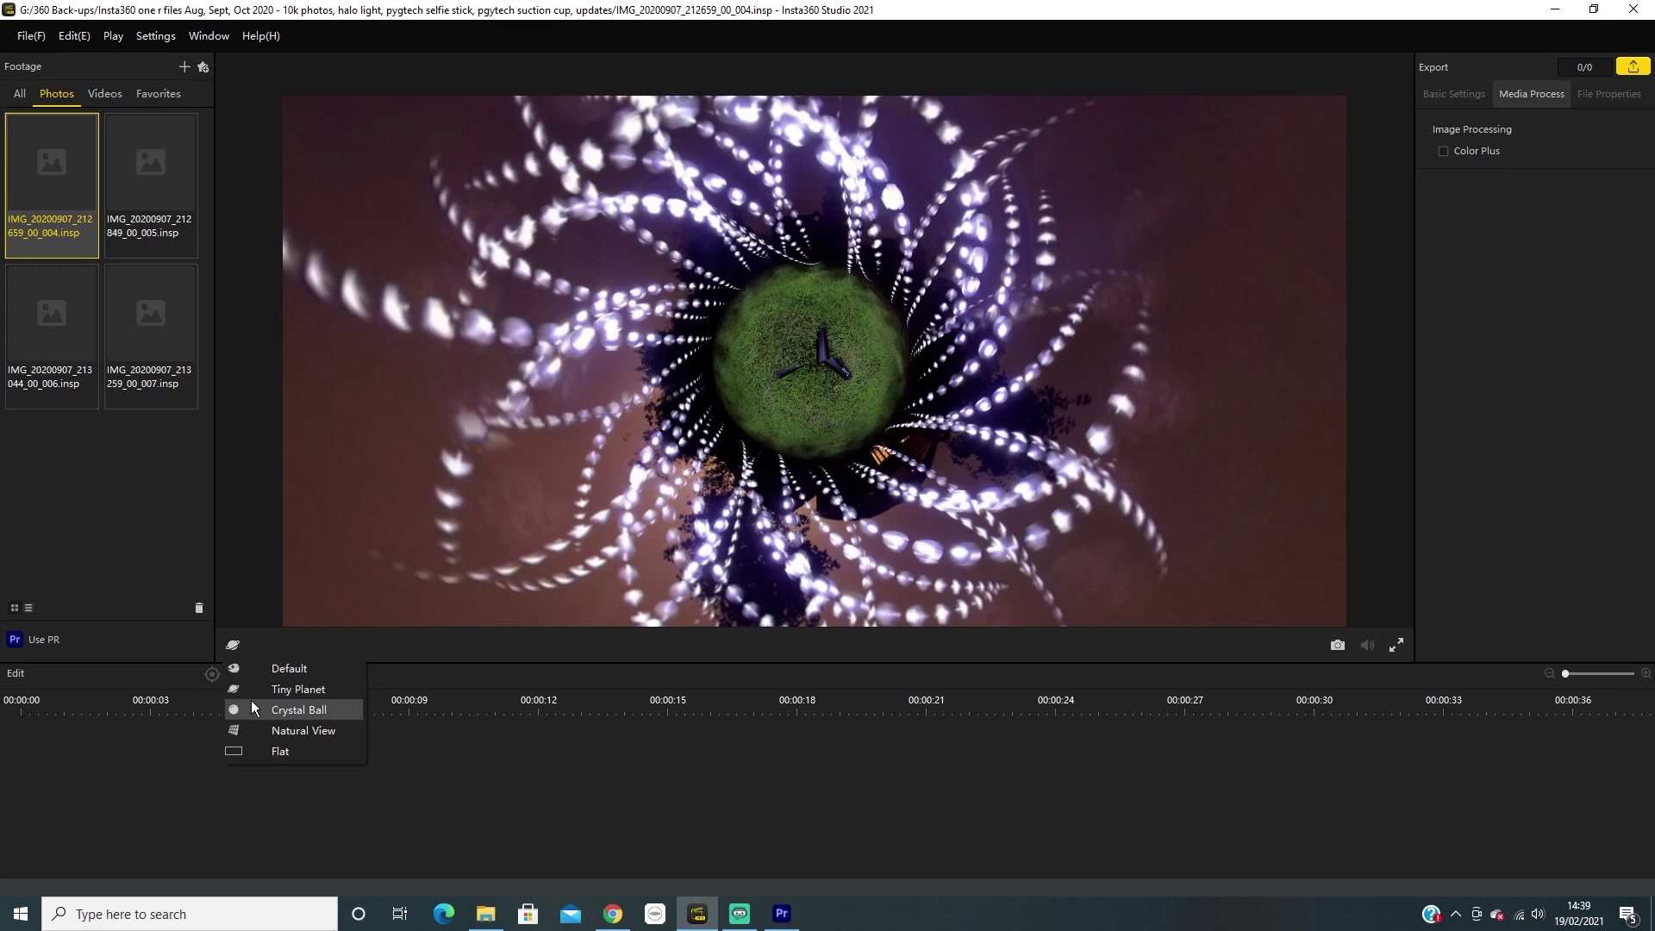
click(298, 709)
Switch to Natural View and Flat view, then open Save ScreenShot
click(233, 647)
click(234, 645)
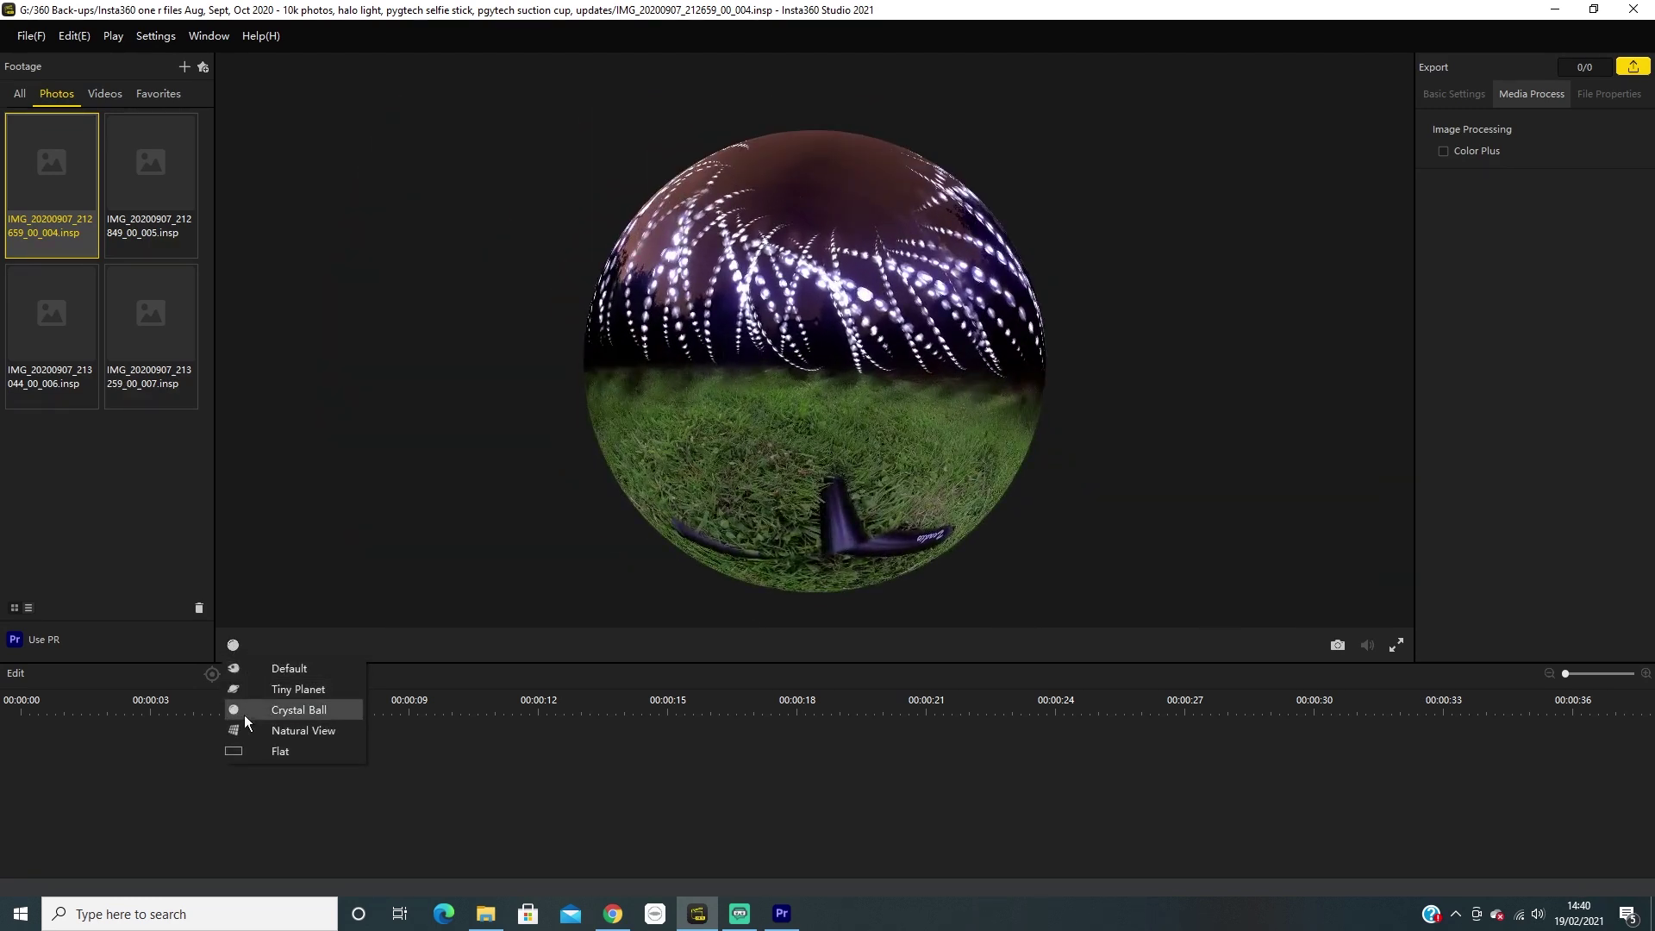
click(244, 730)
click(233, 646)
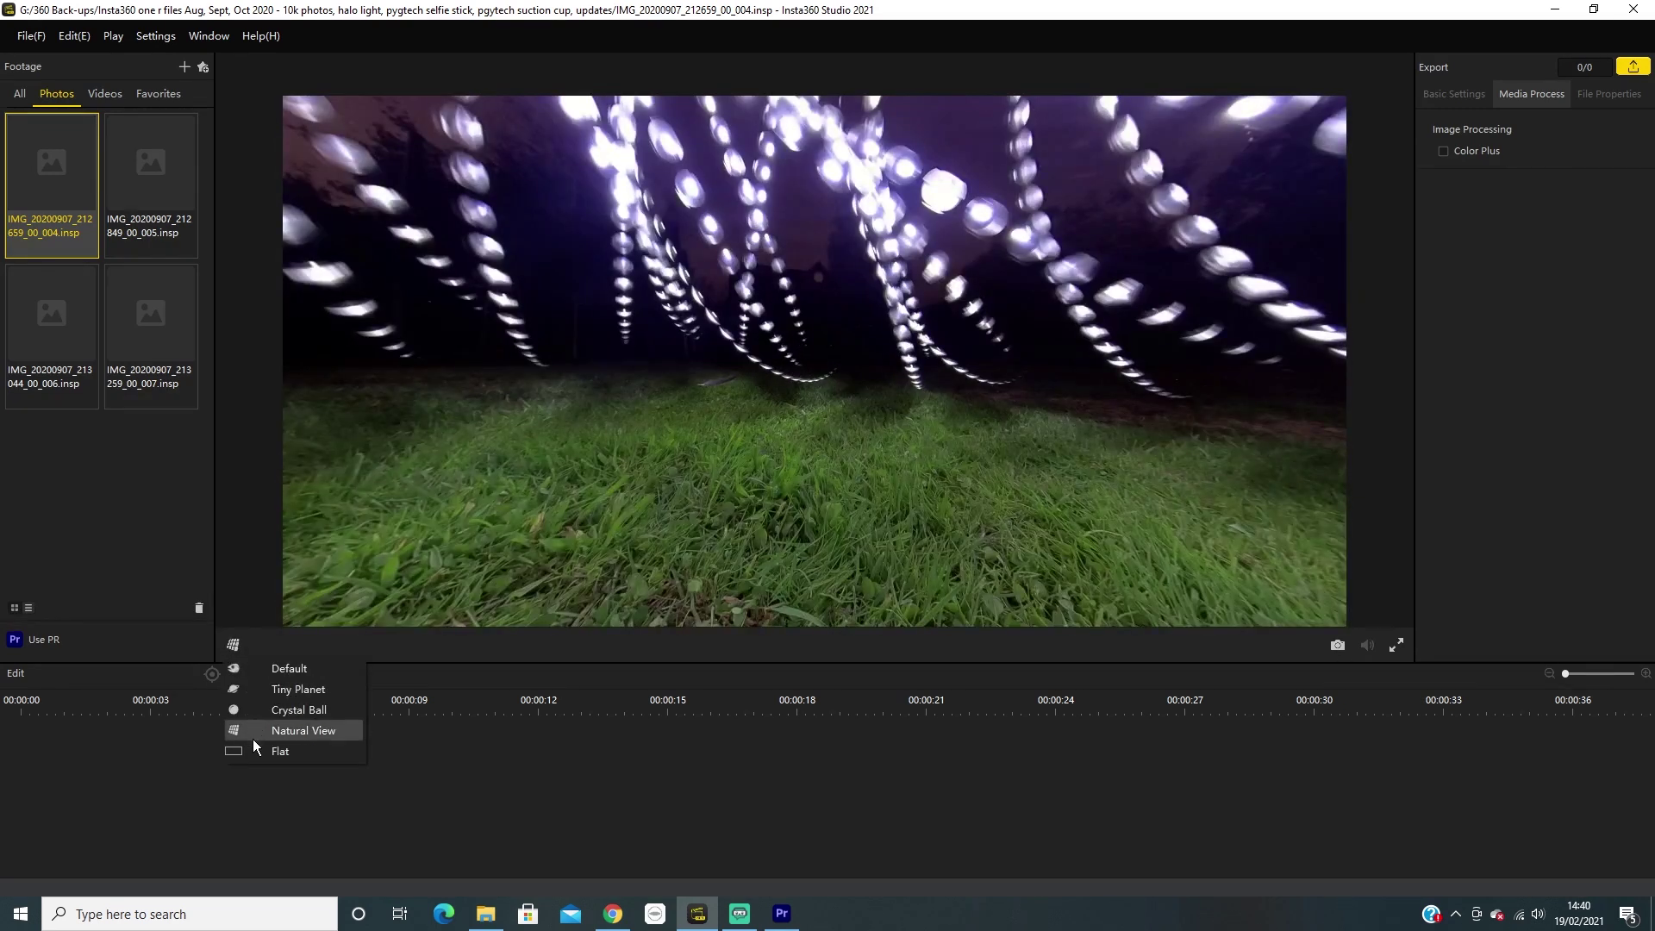
click(251, 753)
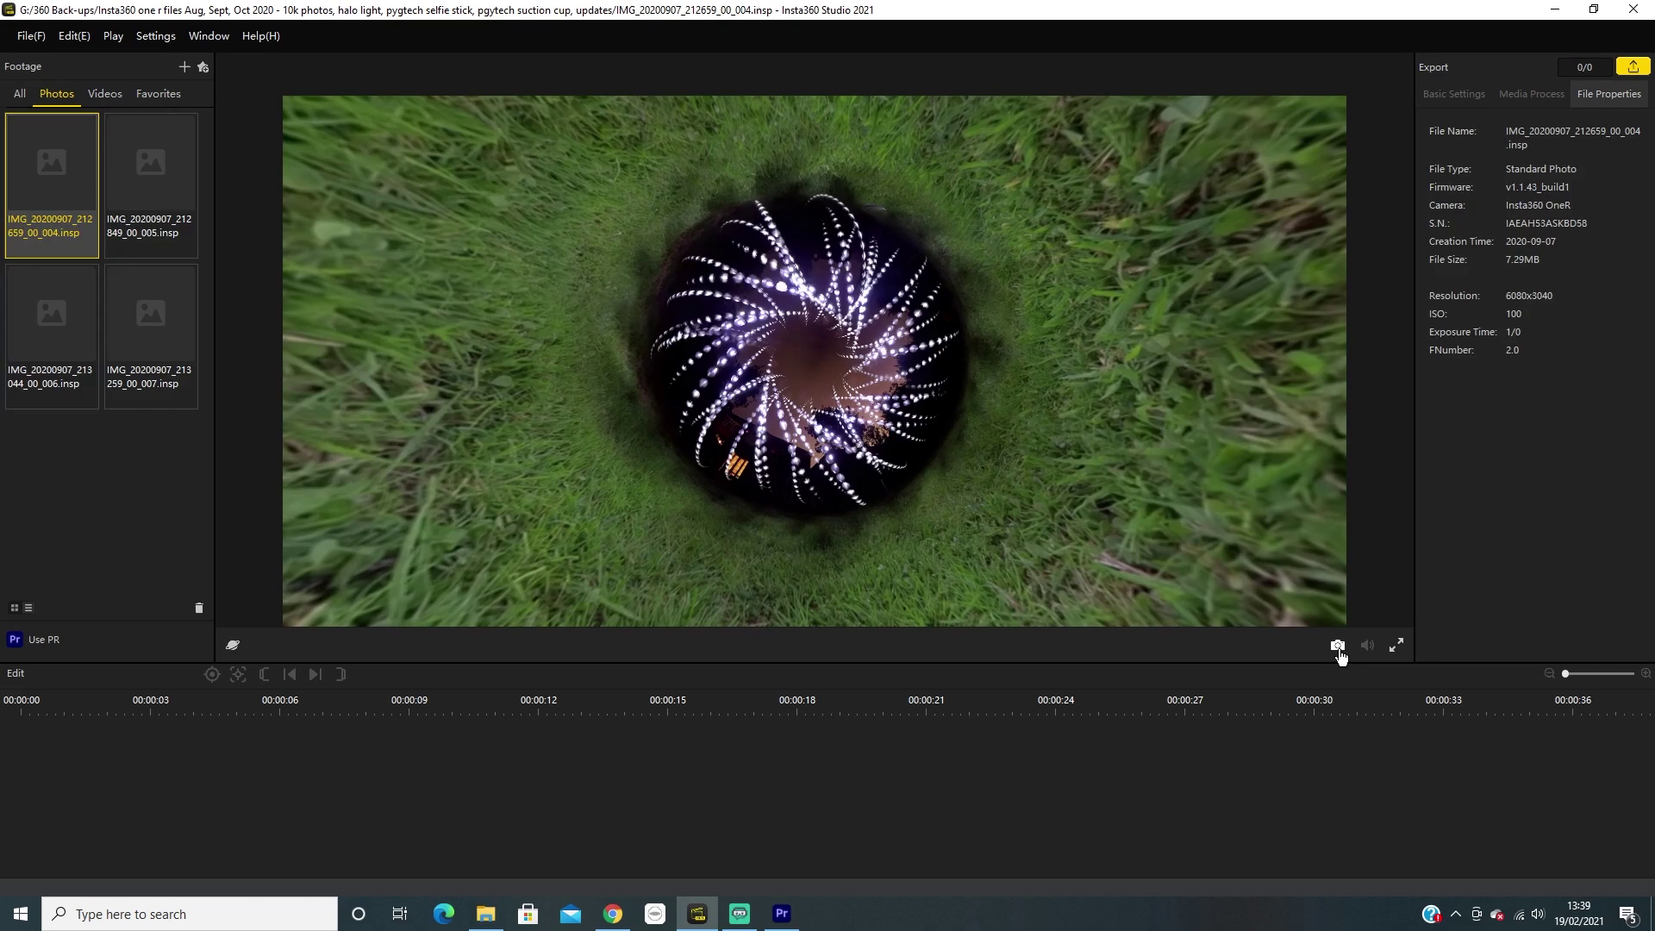
click(1338, 646)
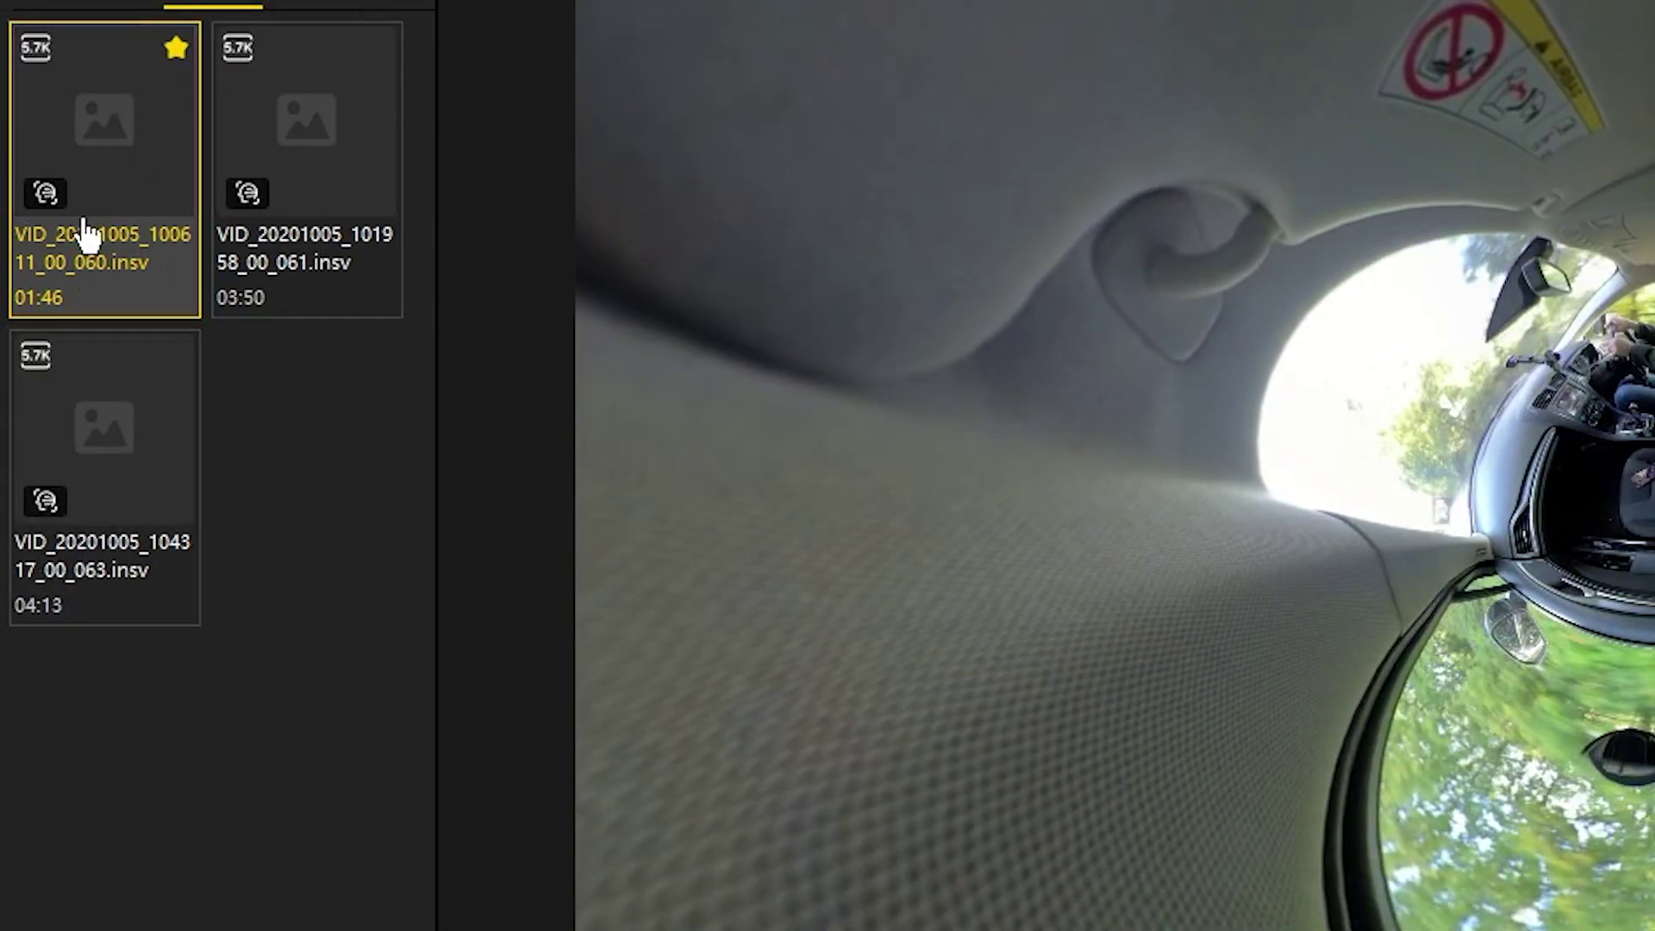
Run Auto Frame on the first clip, then play the second clip and pause at 00:00:04
click(45, 194)
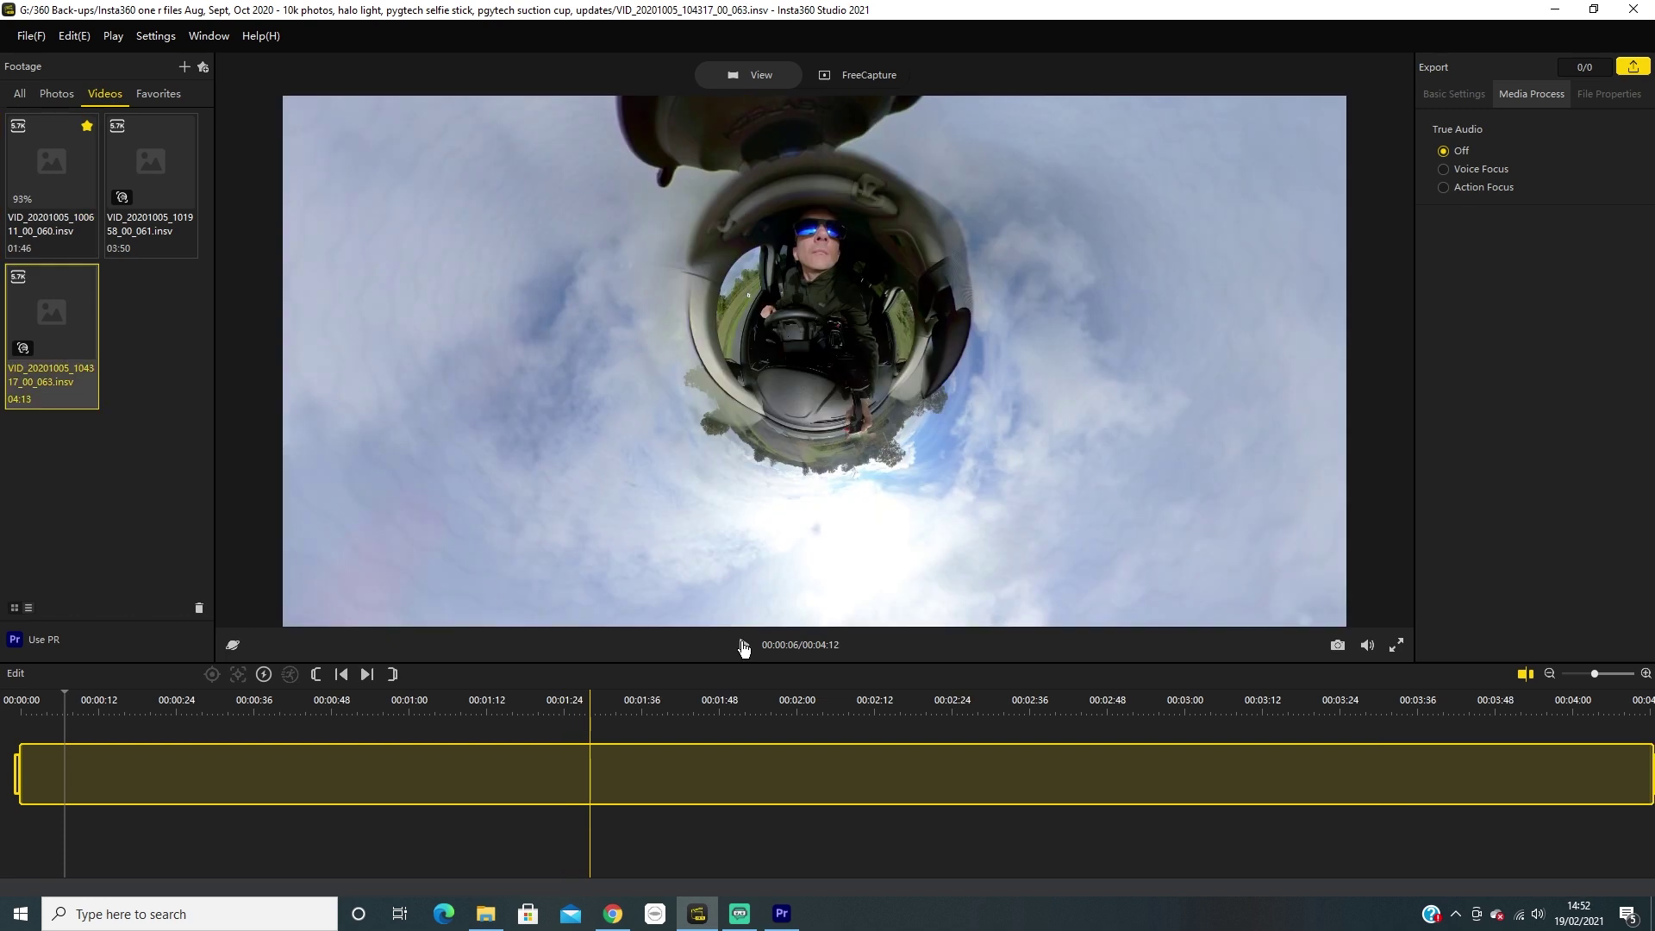
click(148, 160)
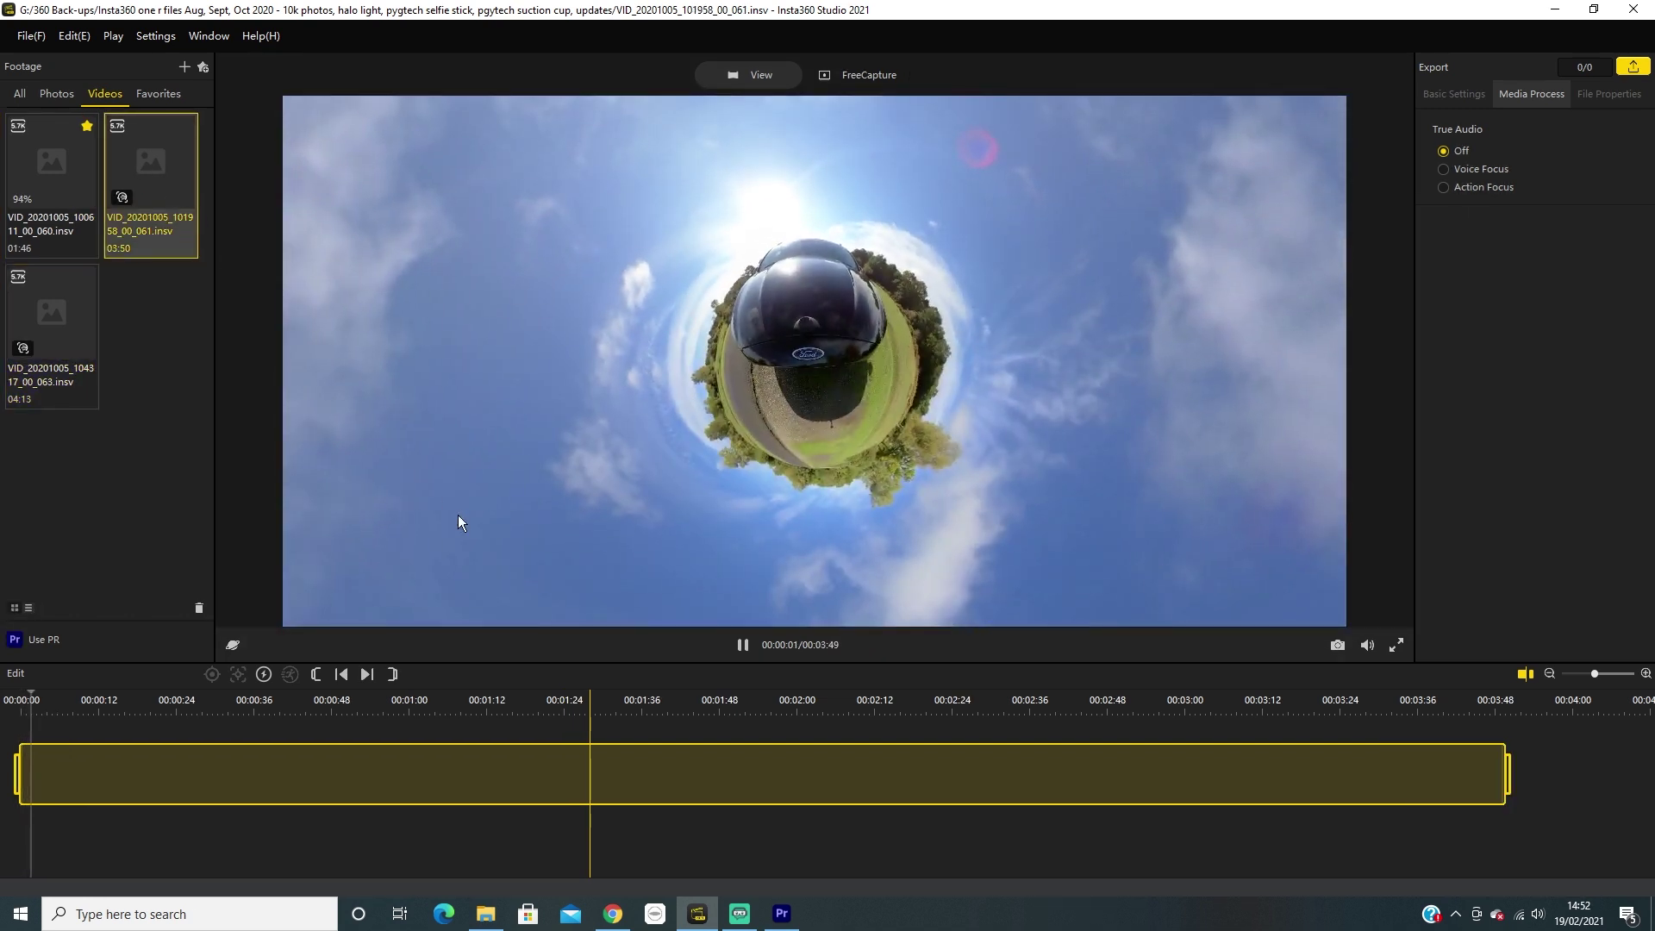
click(743, 648)
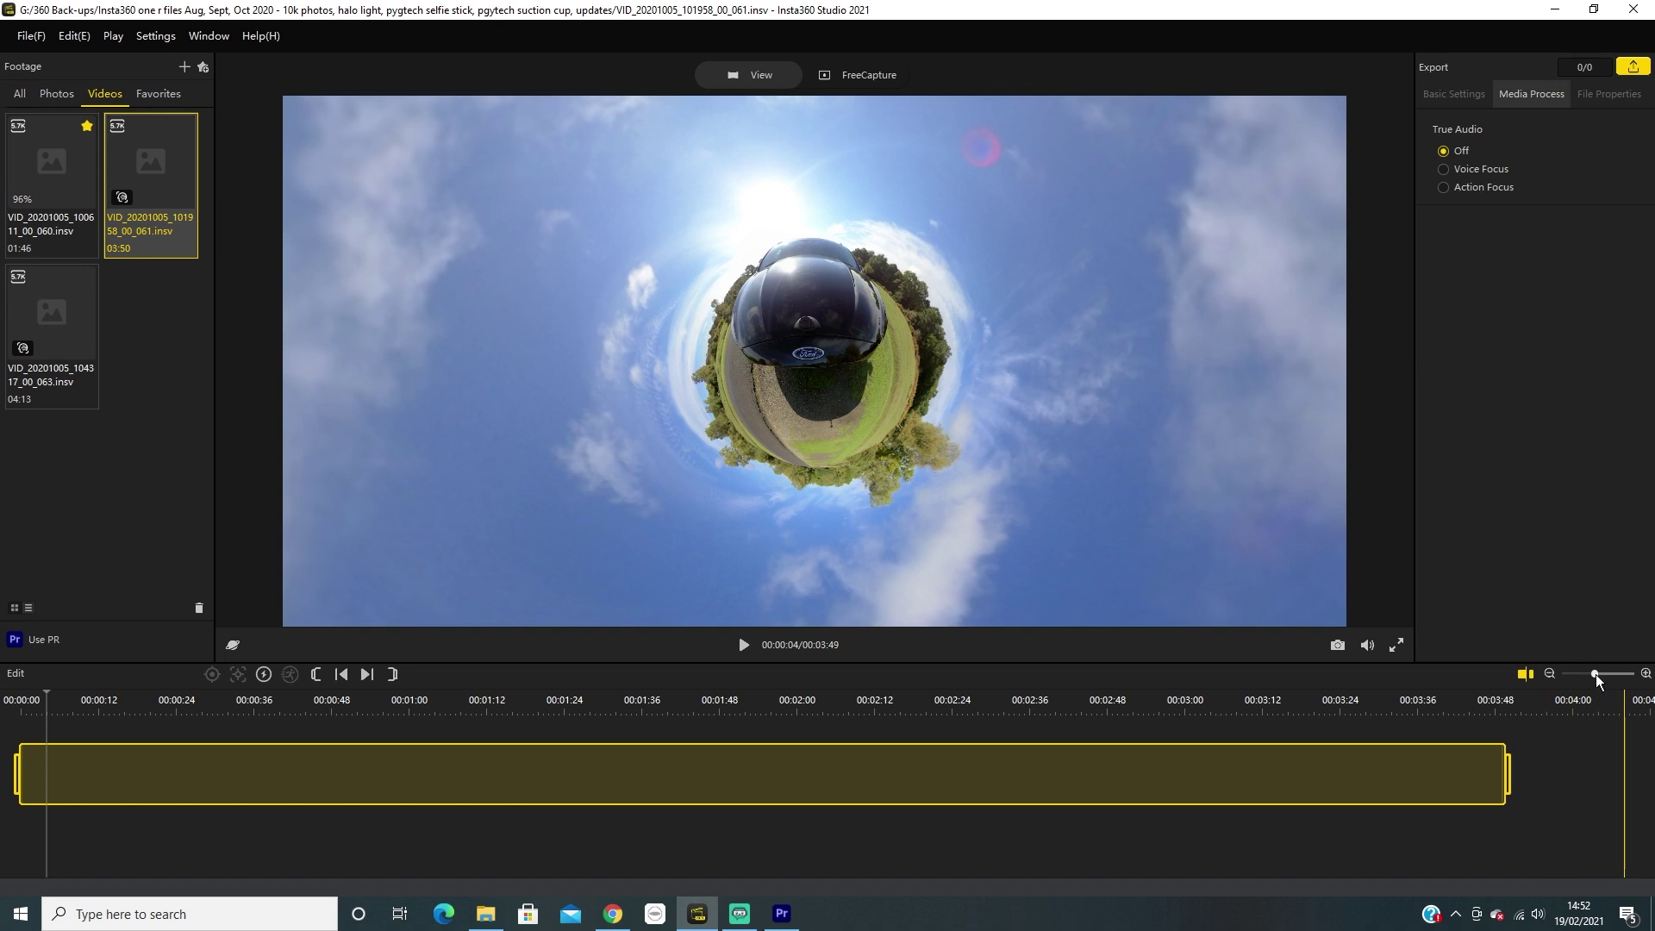
Rescale the timeline to fit the whole clip and turn the timeline guide line off
mouse_move(1595, 678)
mouse_down()
mouse_move(1617, 680)
mouse_move(1601, 683)
mouse_up()
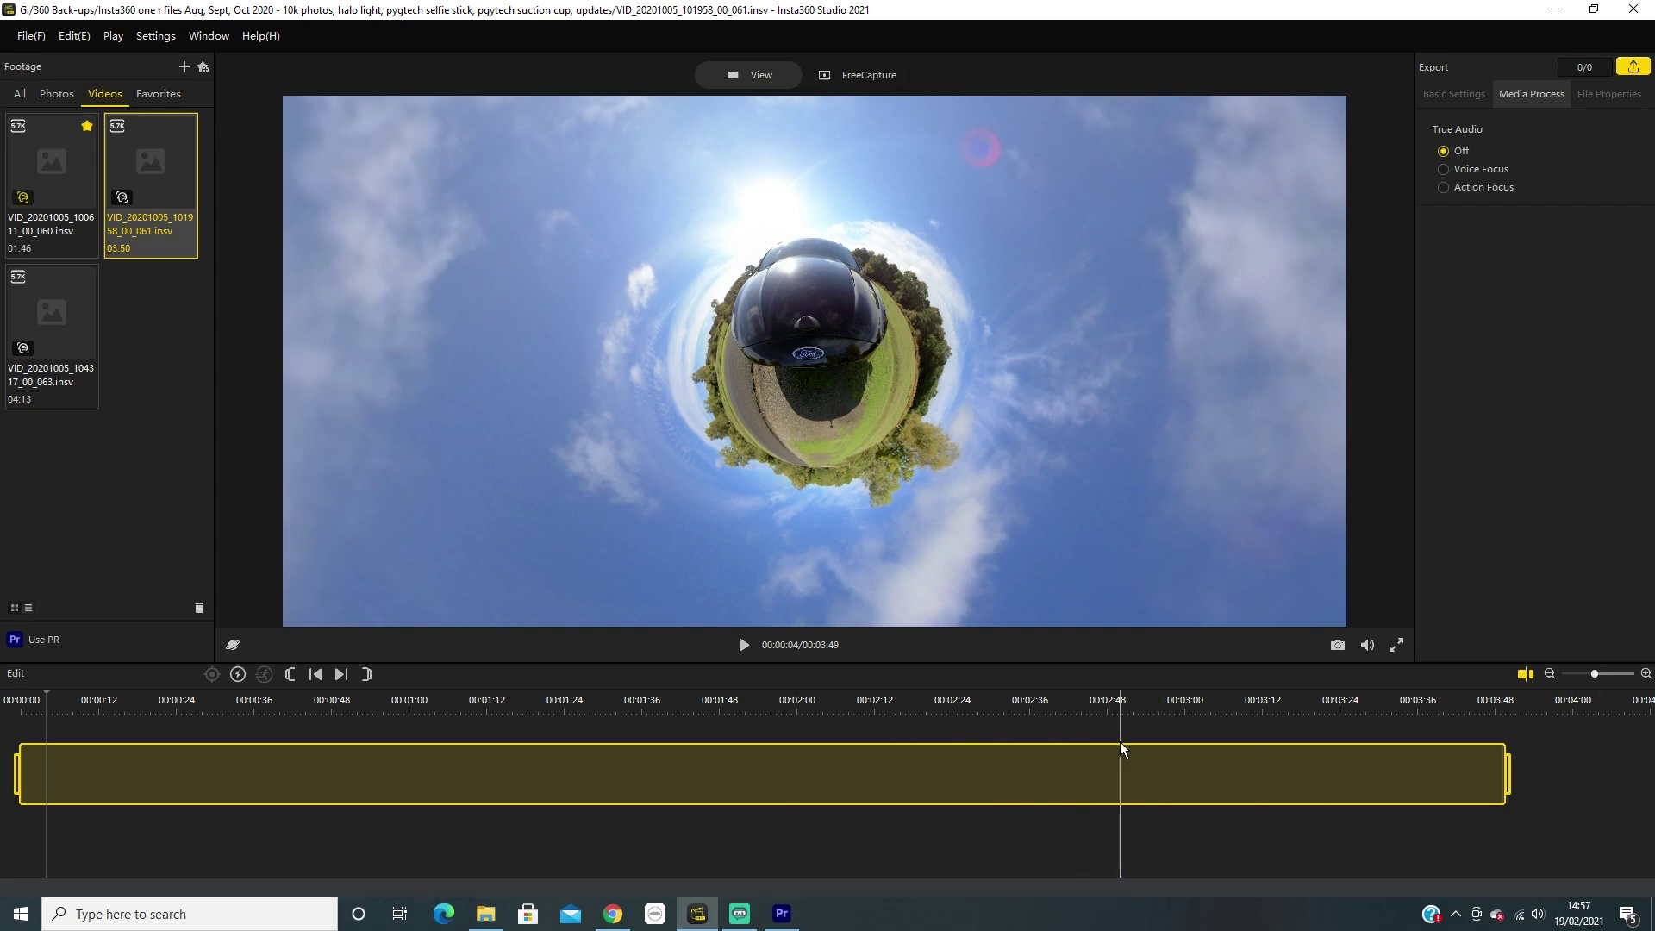
click(1531, 680)
click(1523, 674)
click(1523, 674)
Rotate the planet slightly, try Default and Tiny Planet views, and settle on Crystal Ball
drag(703, 380, 757, 374)
click(231, 645)
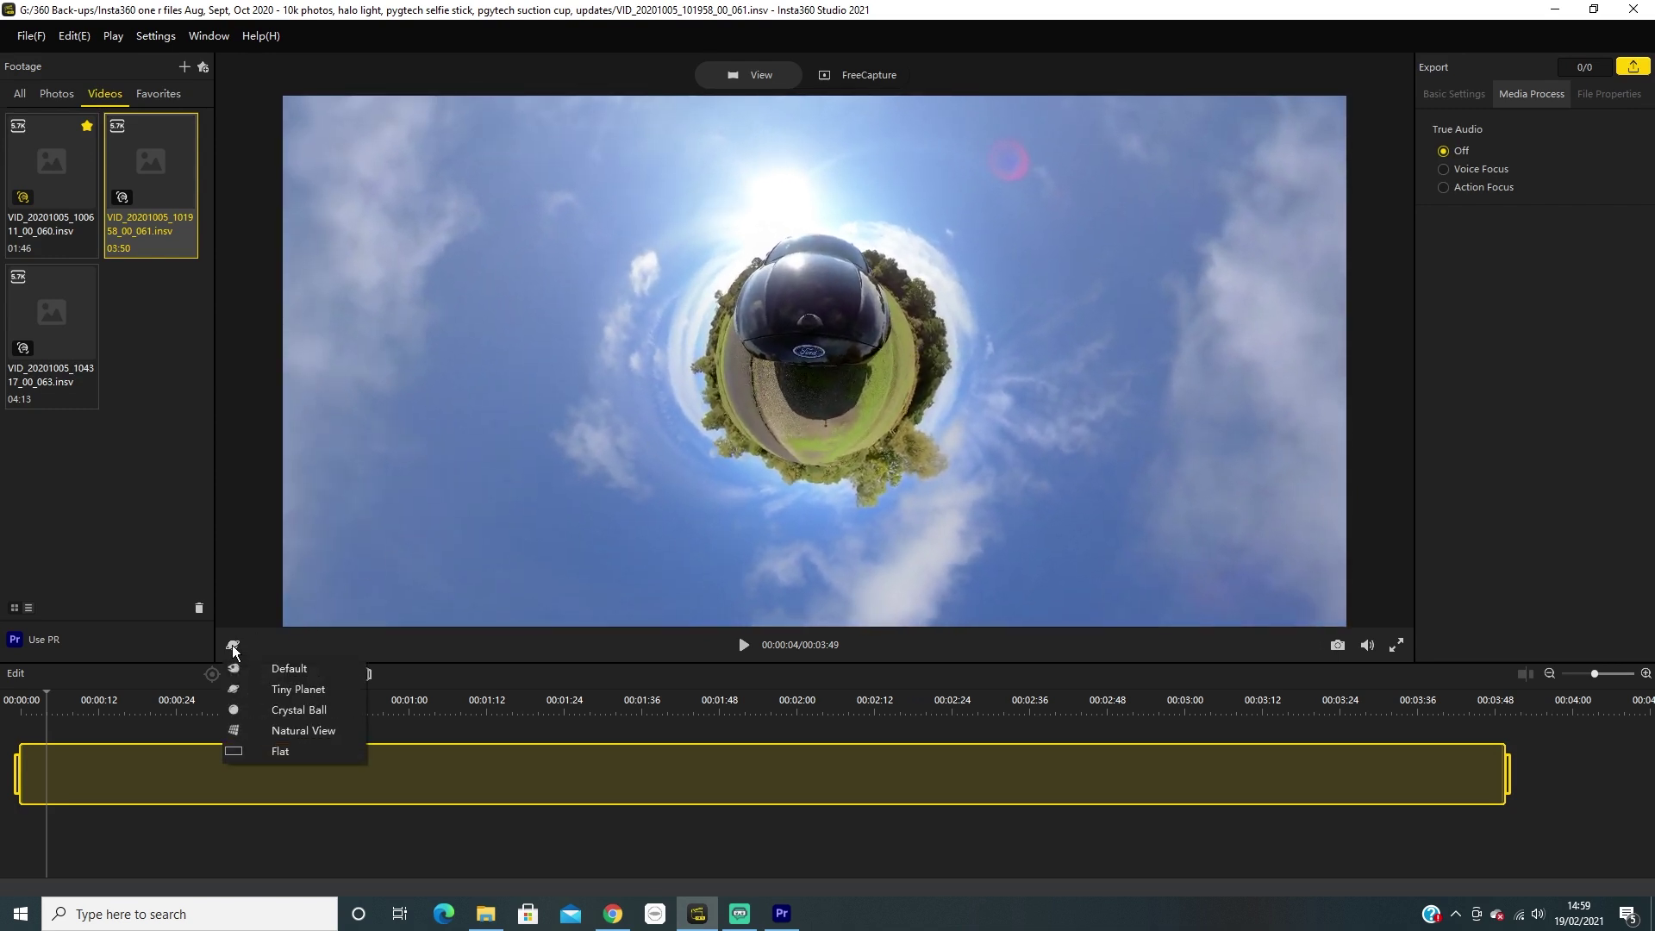
click(252, 670)
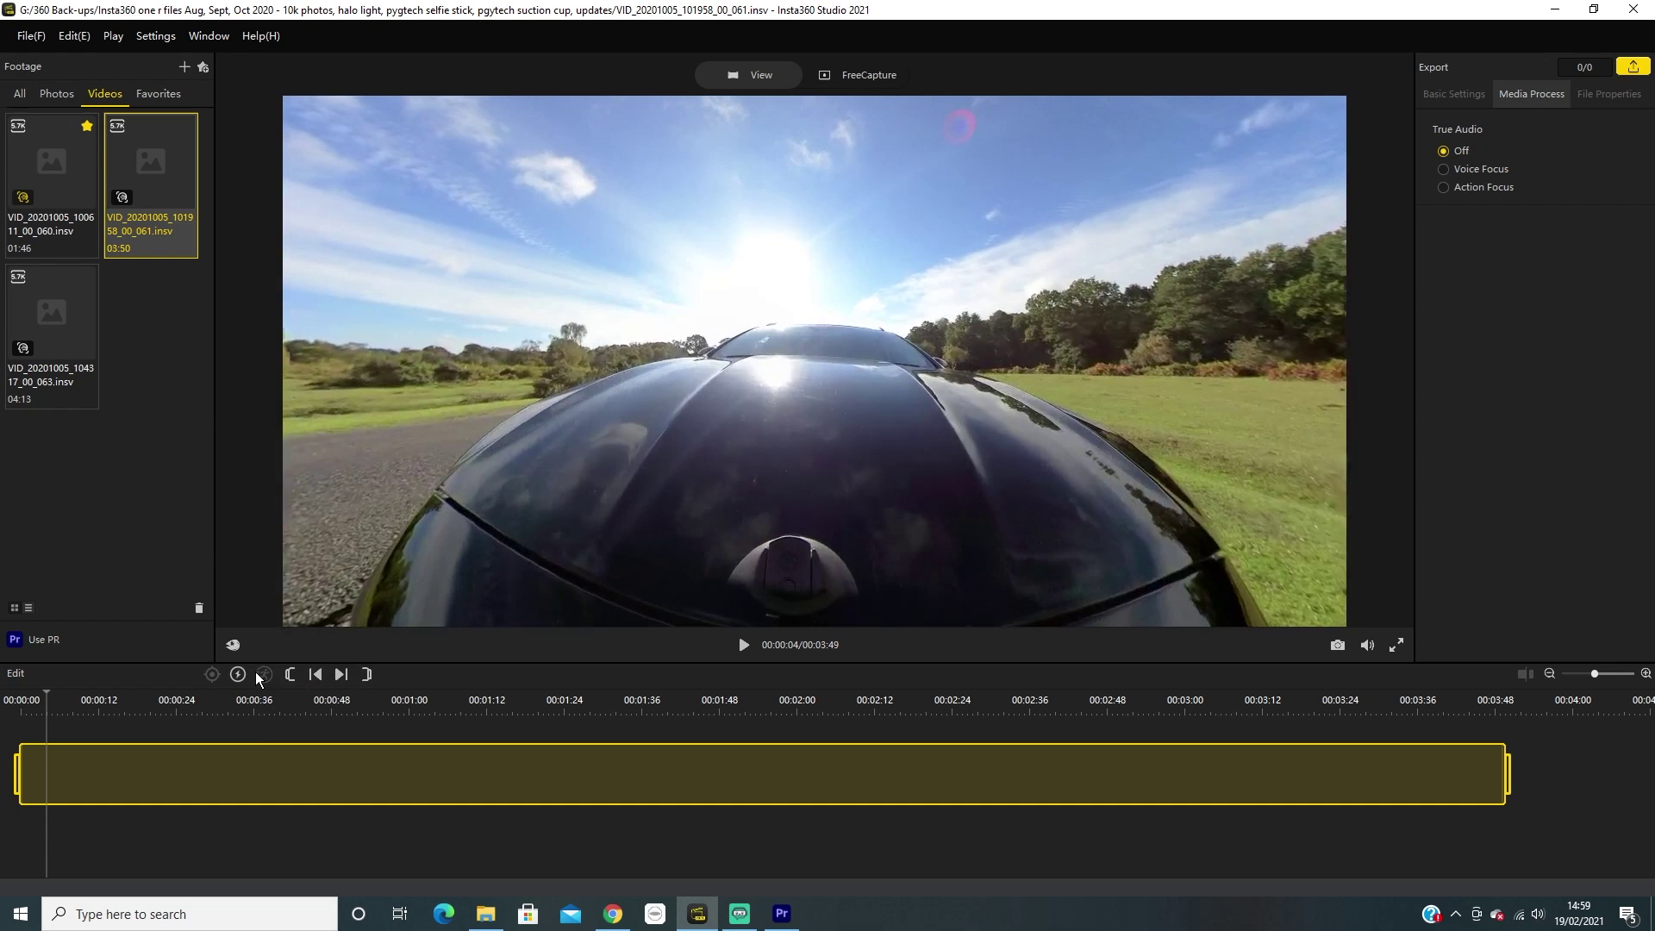
click(236, 648)
click(257, 685)
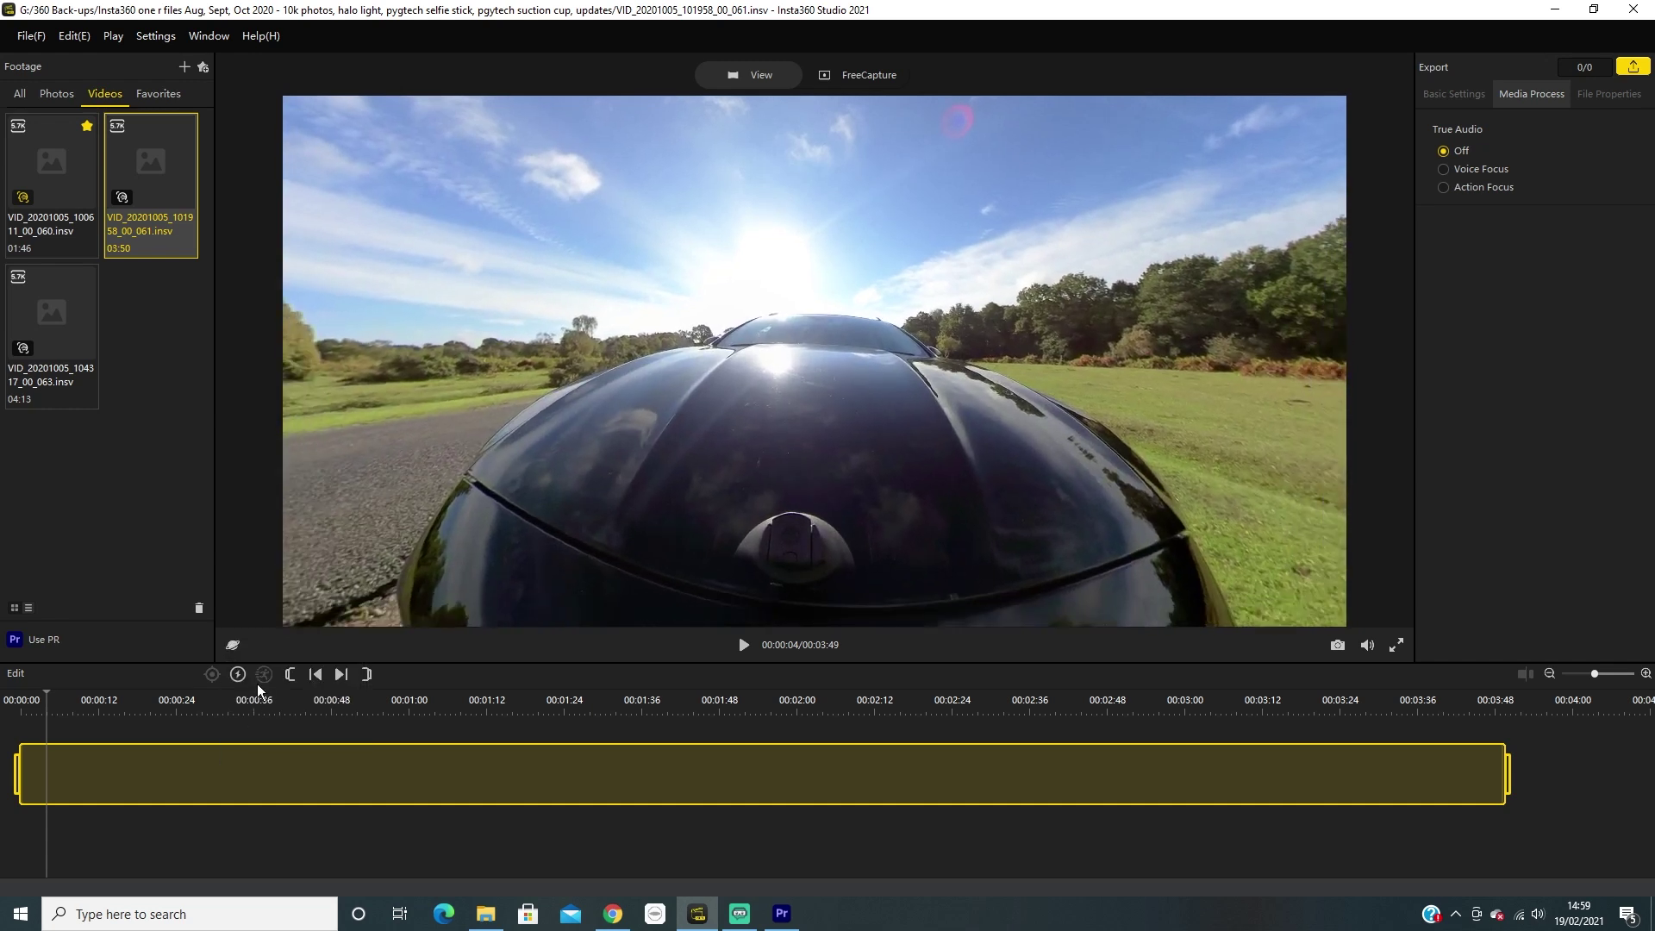
click(231, 644)
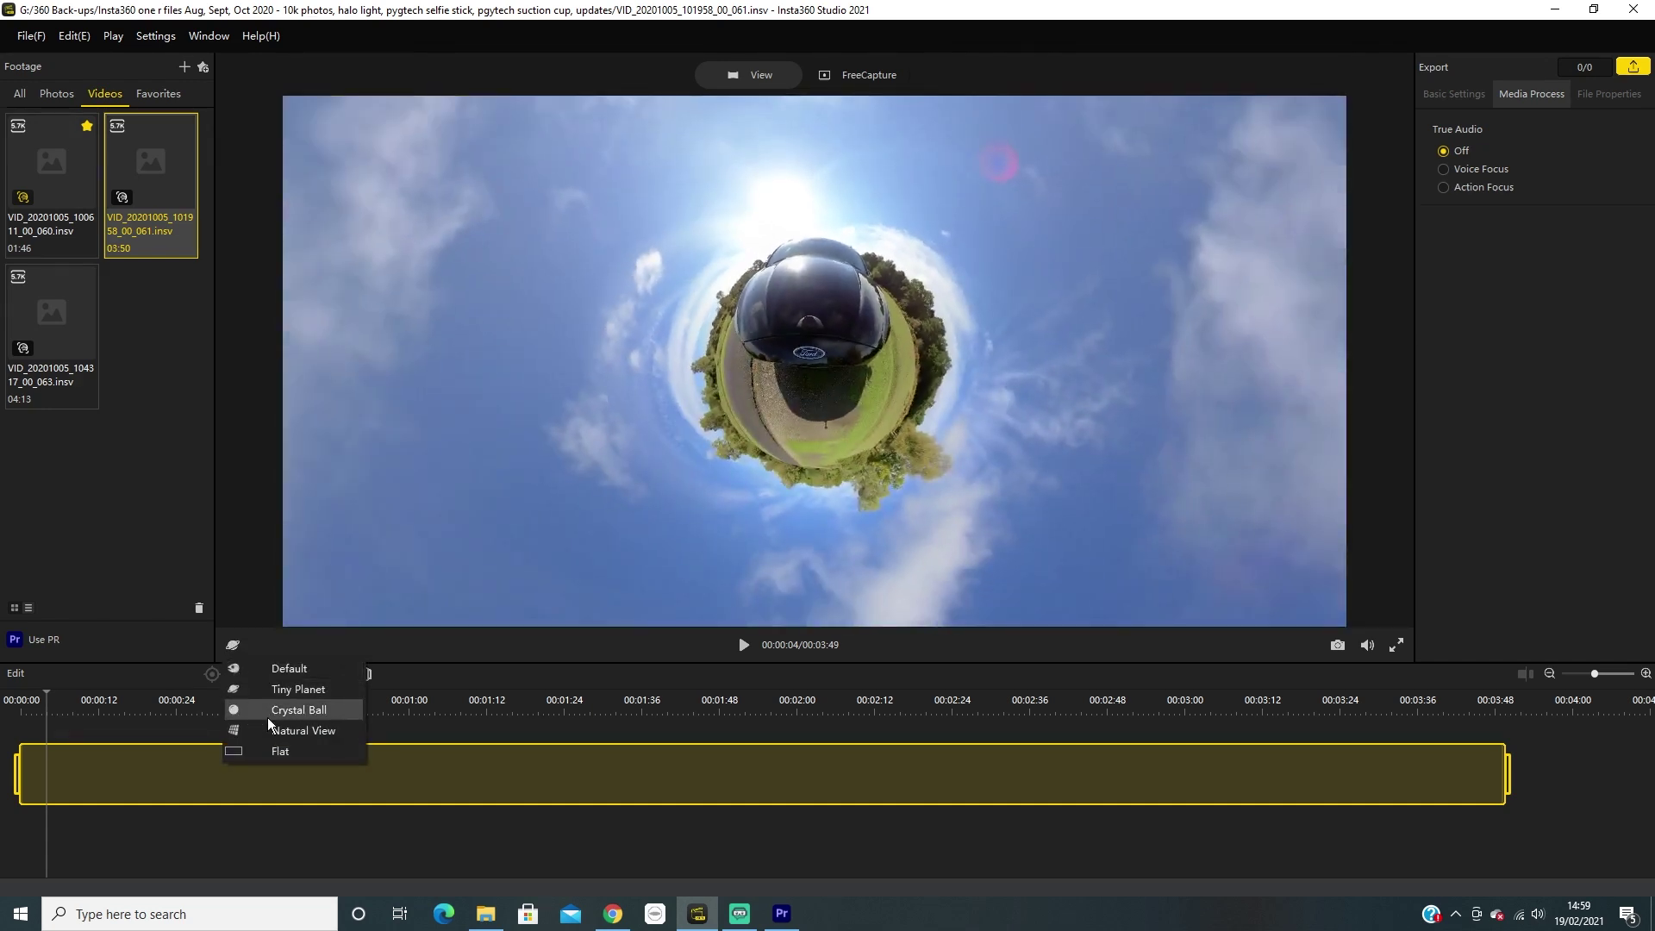
click(267, 717)
click(232, 645)
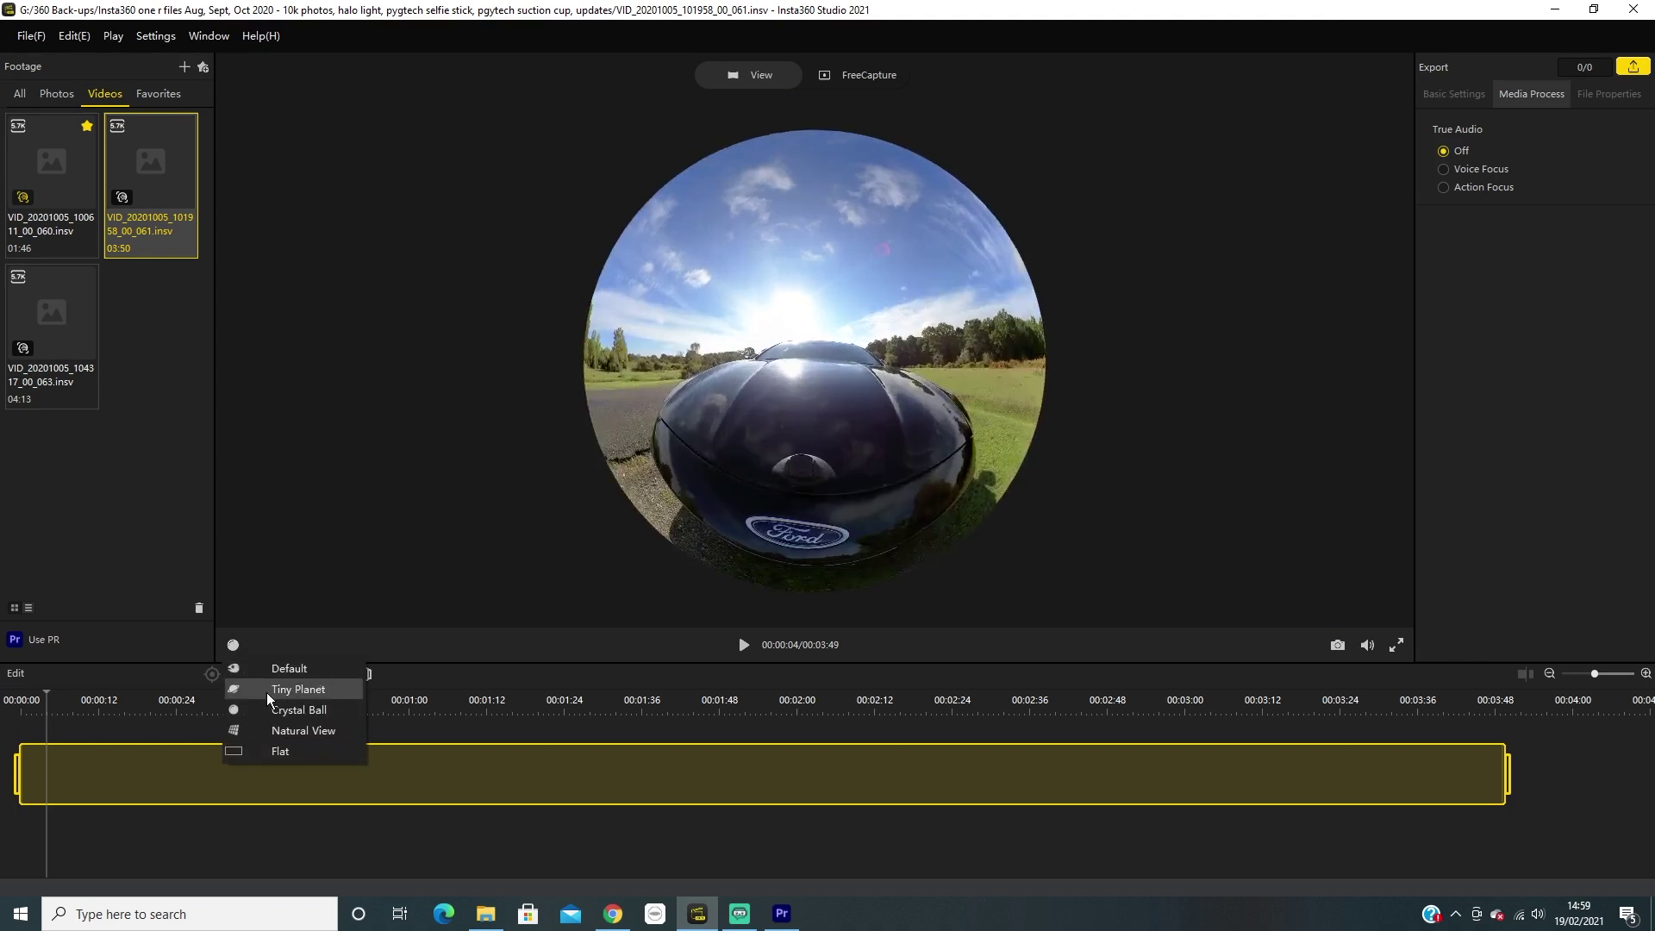
Switch the clip to Natural View and drag both trim handles inward
click(293, 730)
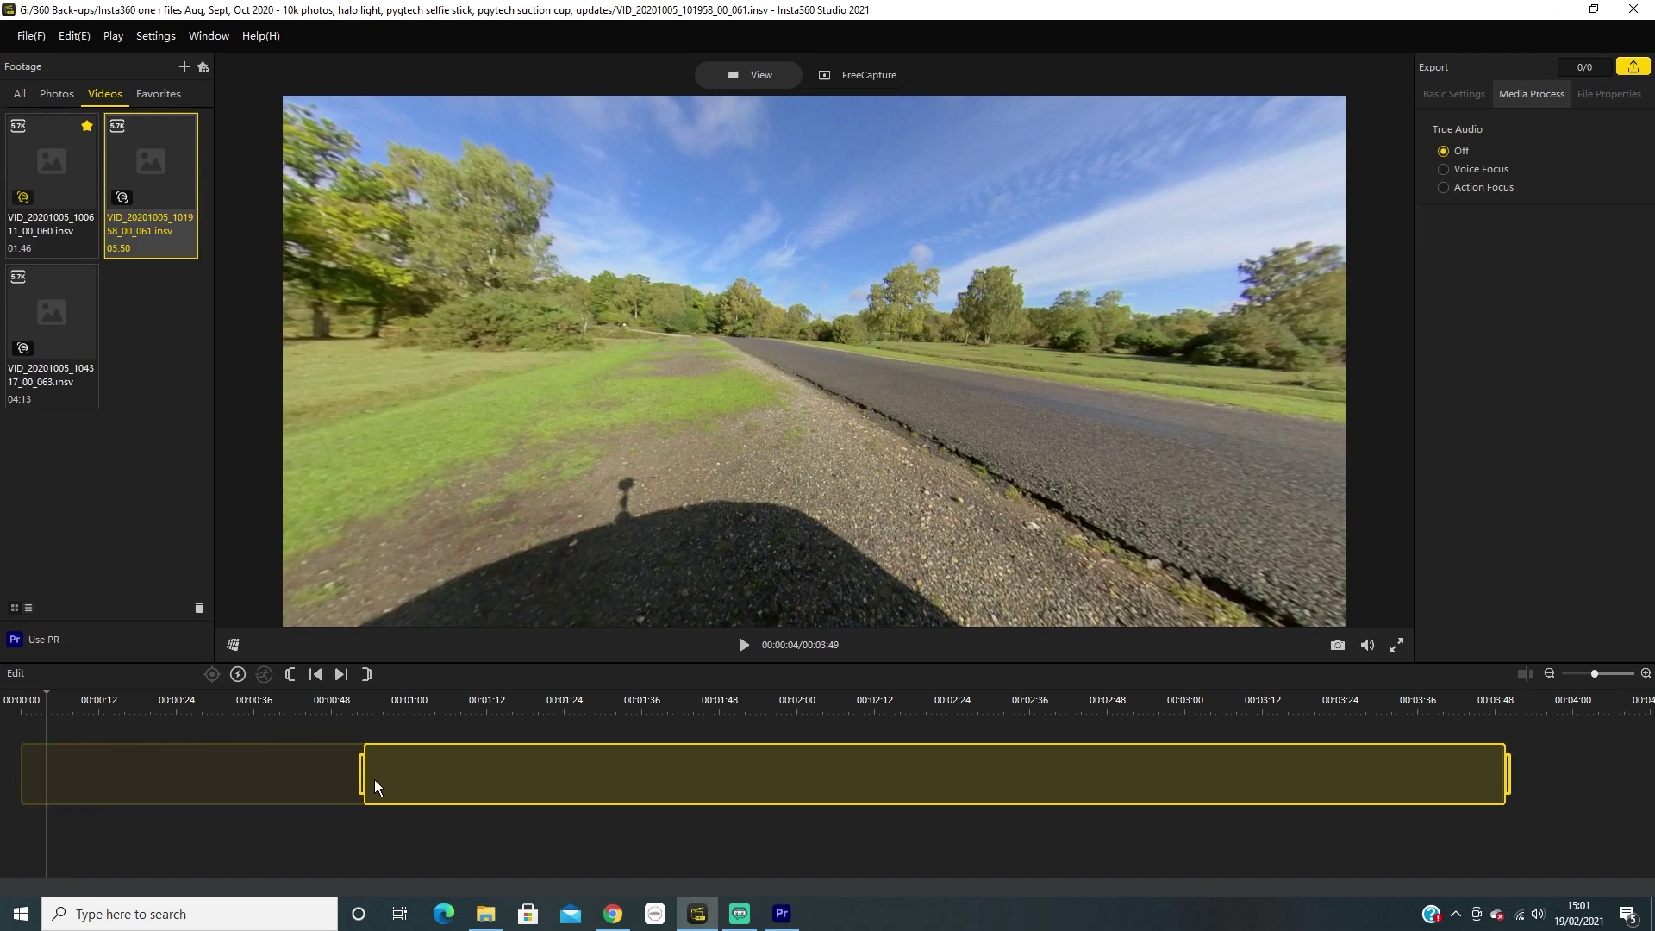
drag(374, 779, 386, 778)
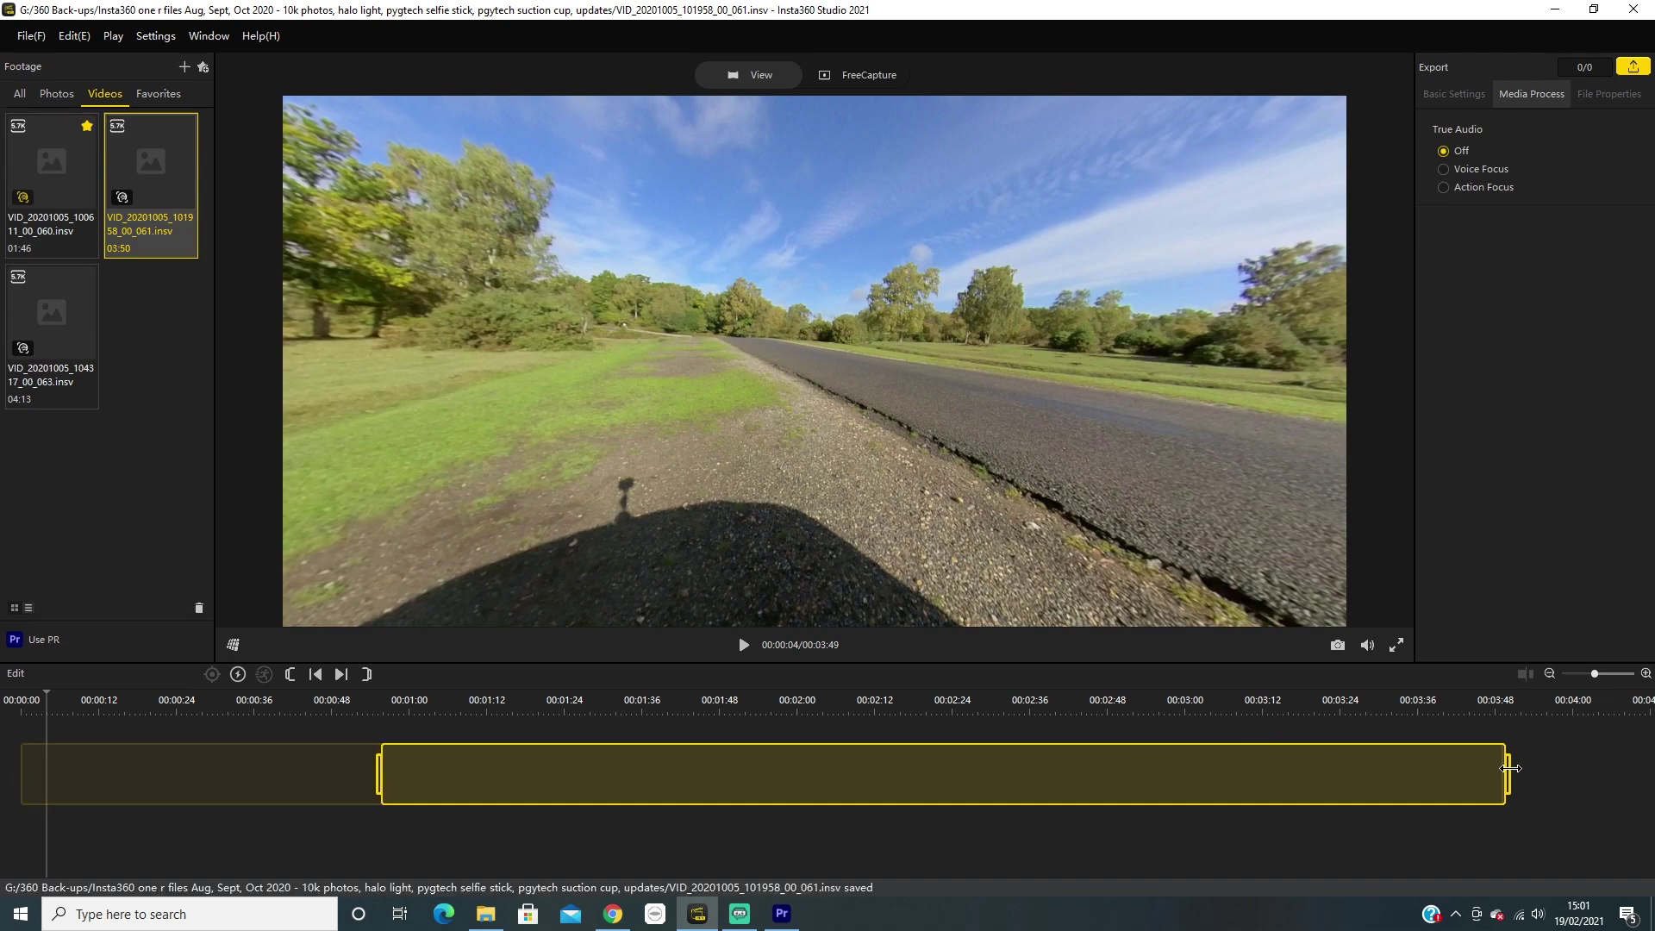
drag(1509, 768, 1060, 771)
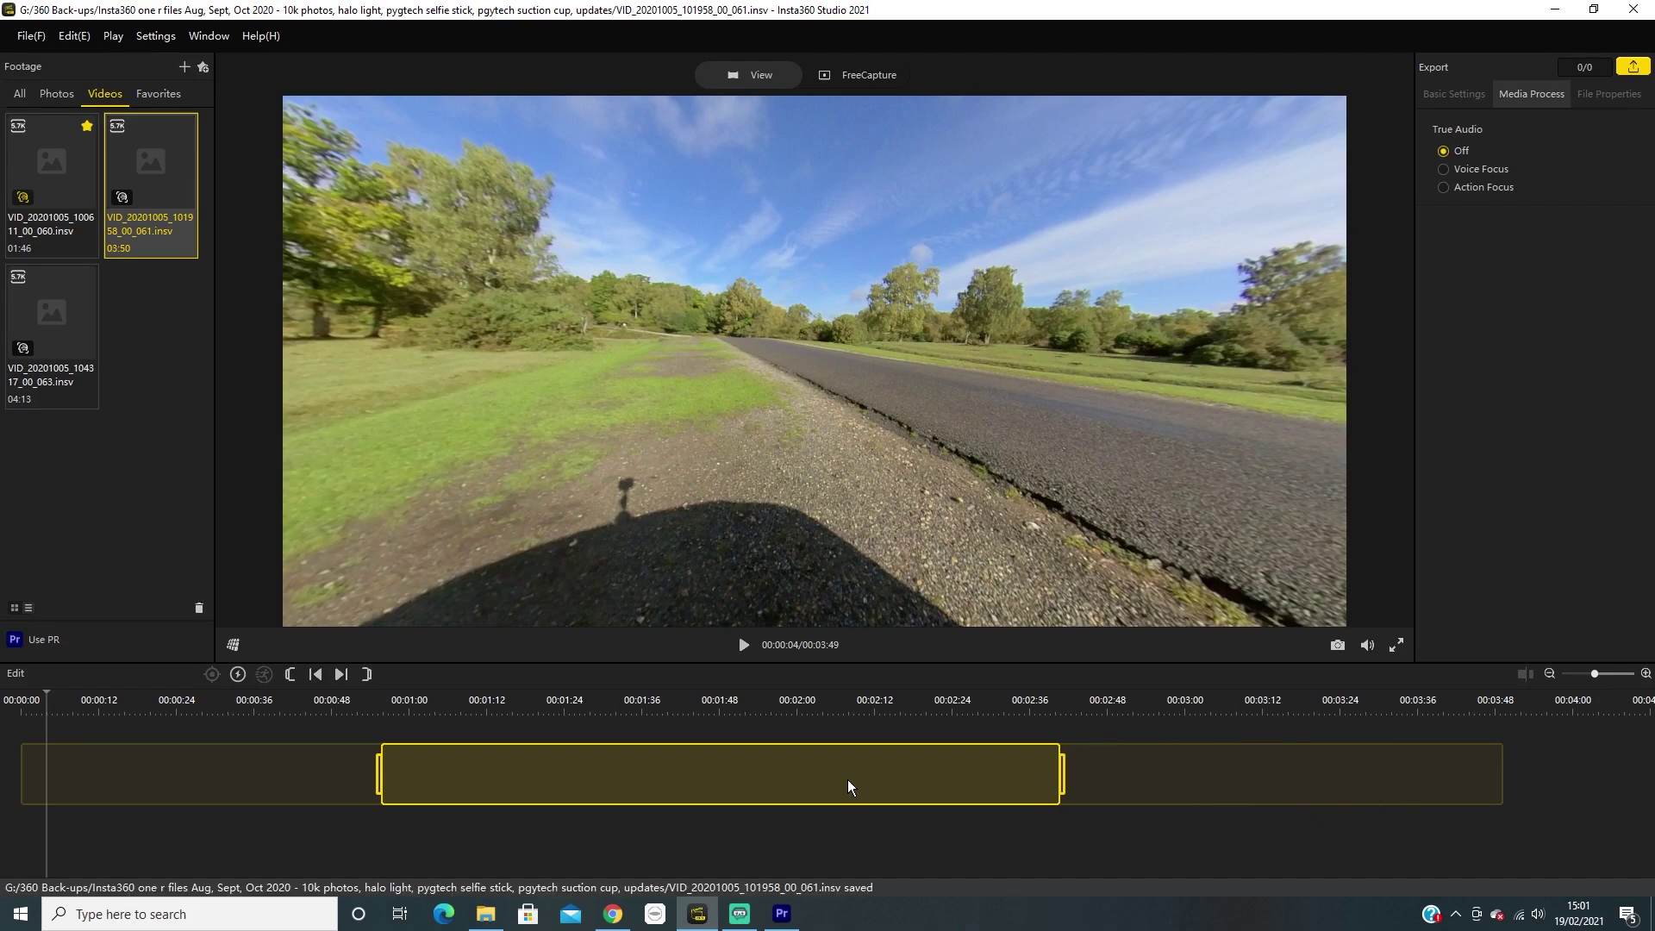
Trim the clip to start at 00:00:15 and end at 00:01:51
click(119, 700)
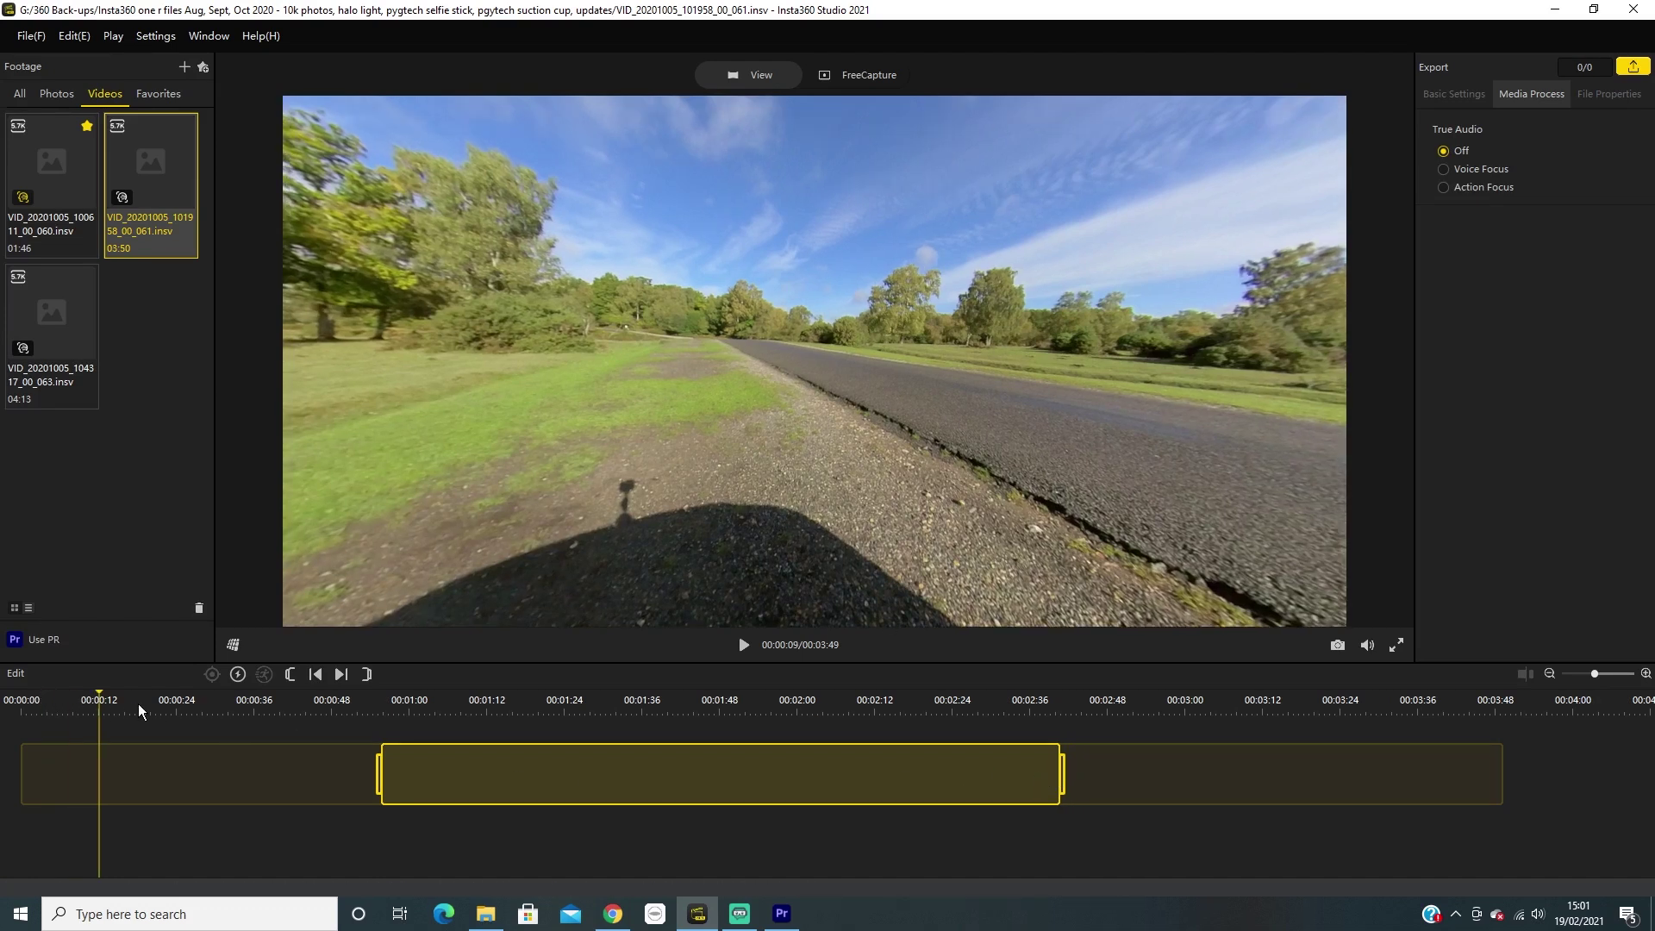
click(291, 676)
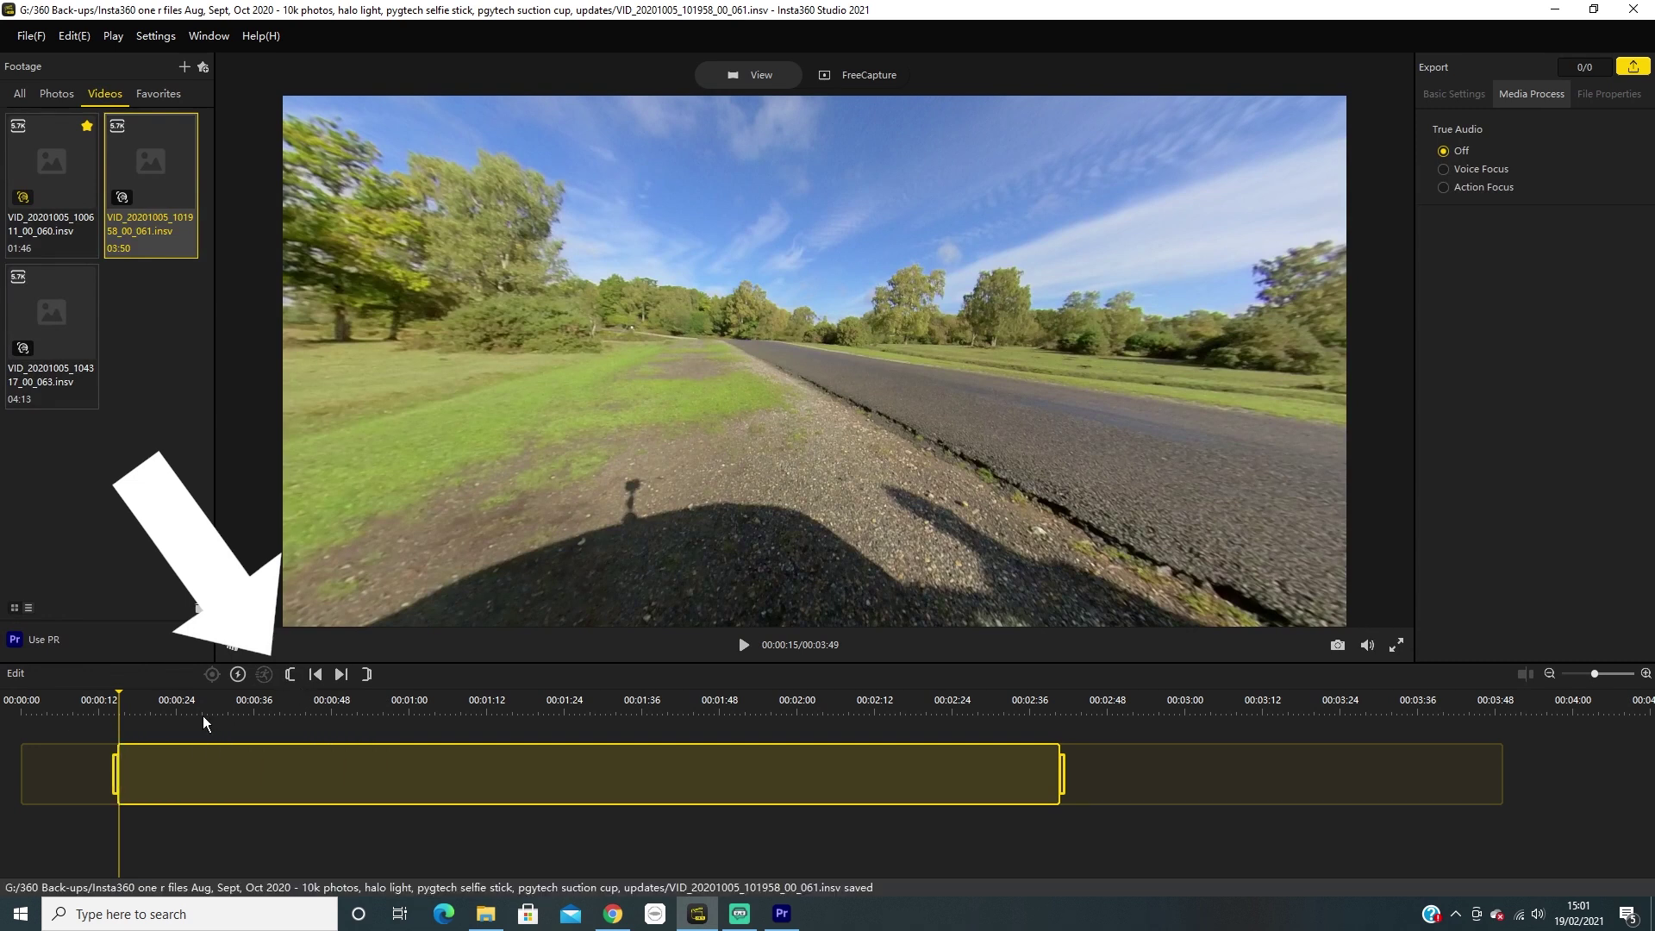
click(727, 737)
click(740, 737)
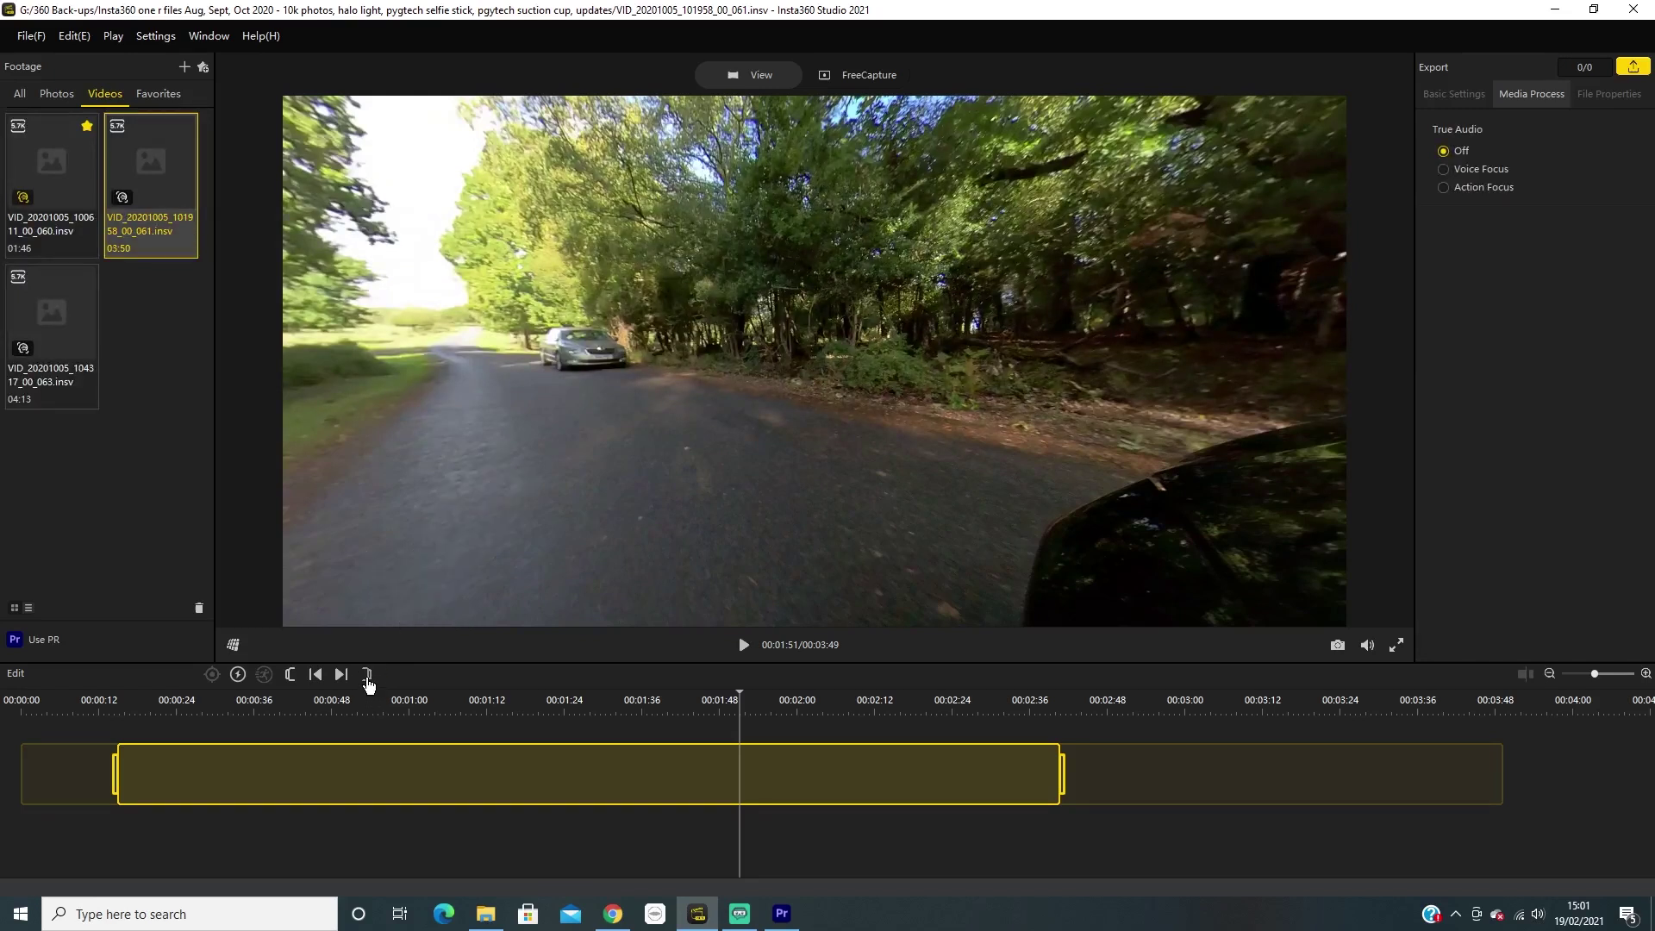
click(367, 674)
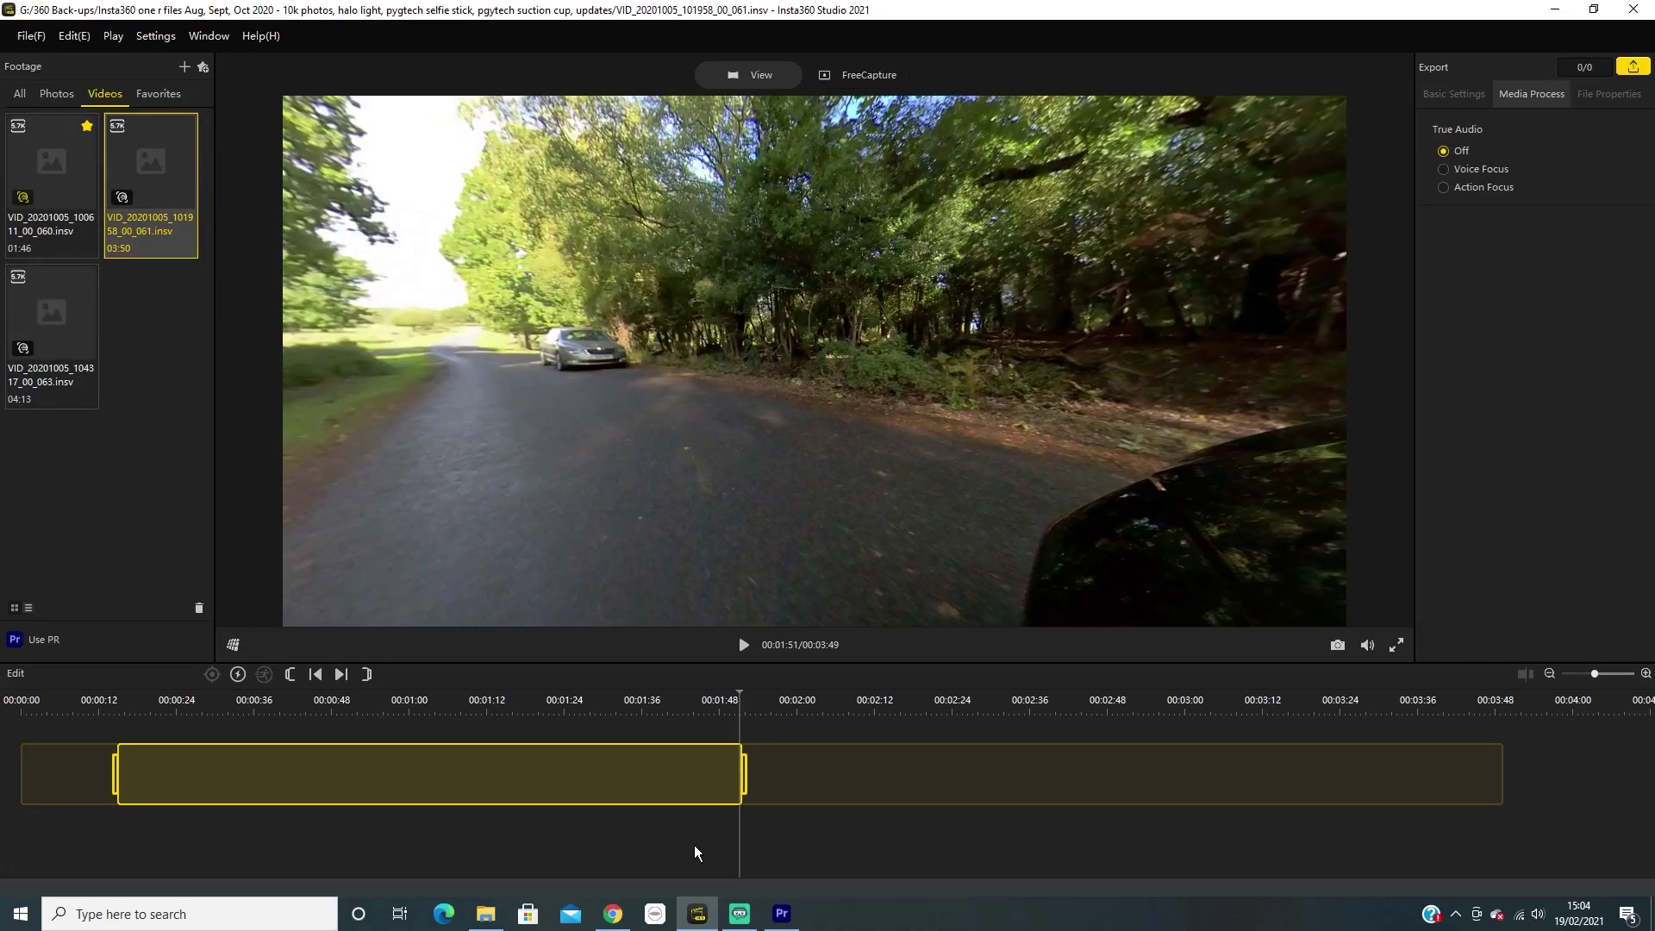
Turn on the timeline guide line and preview the trimmed clip at 00:00:40 and 00:01:04
click(1525, 675)
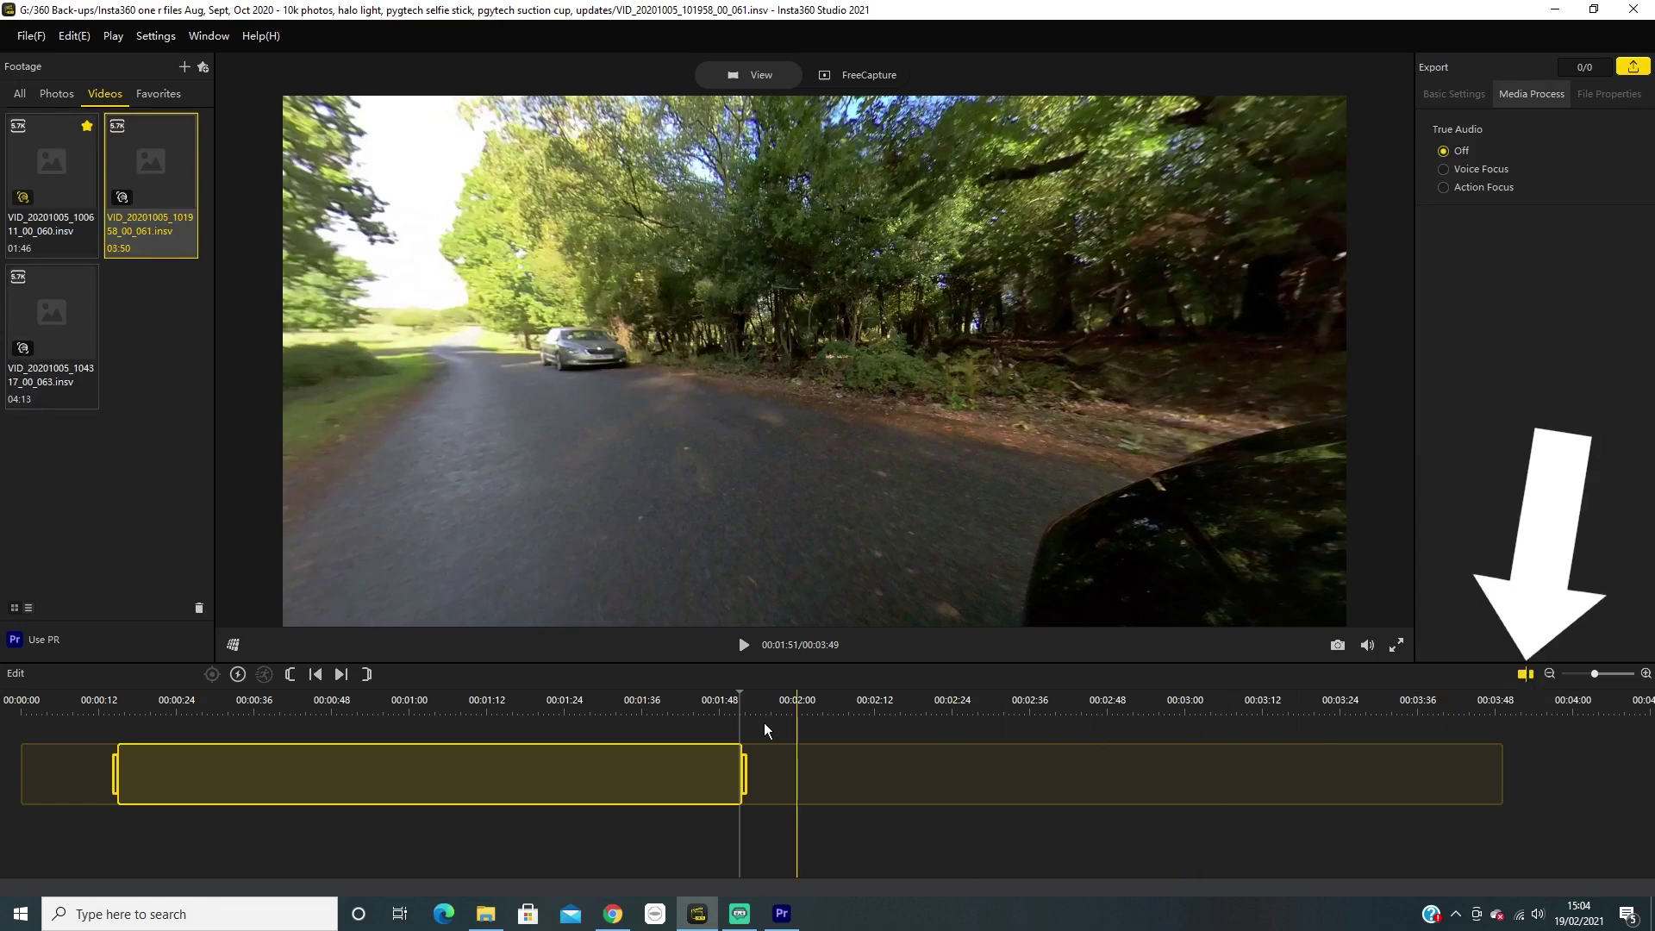
click(283, 722)
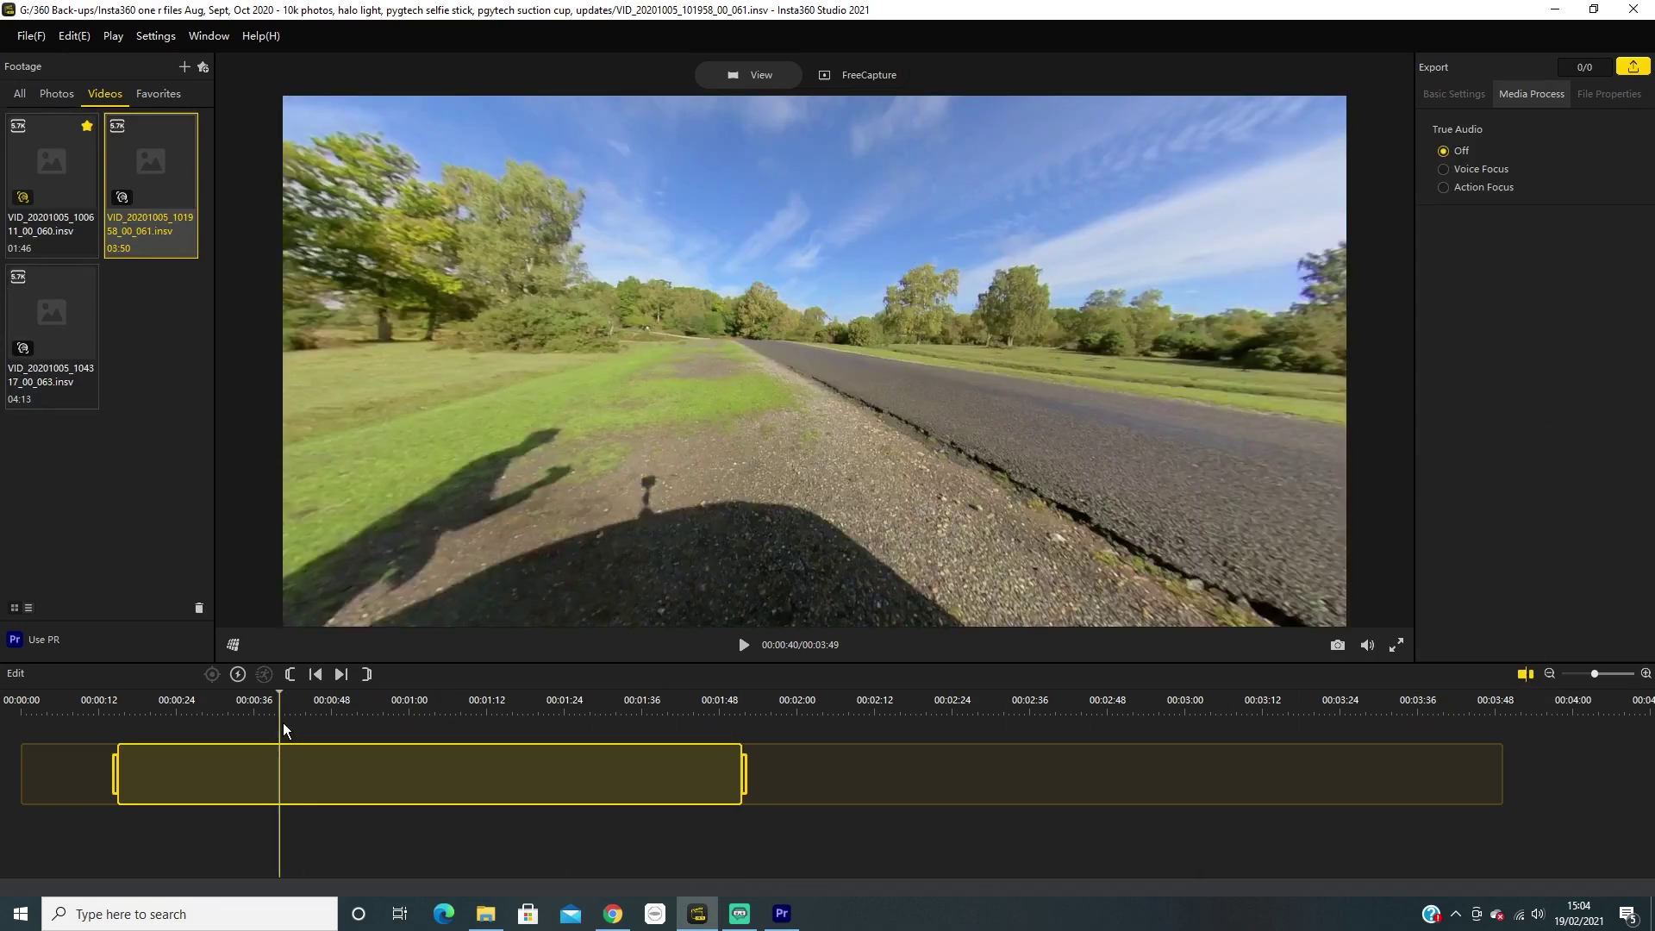
click(445, 730)
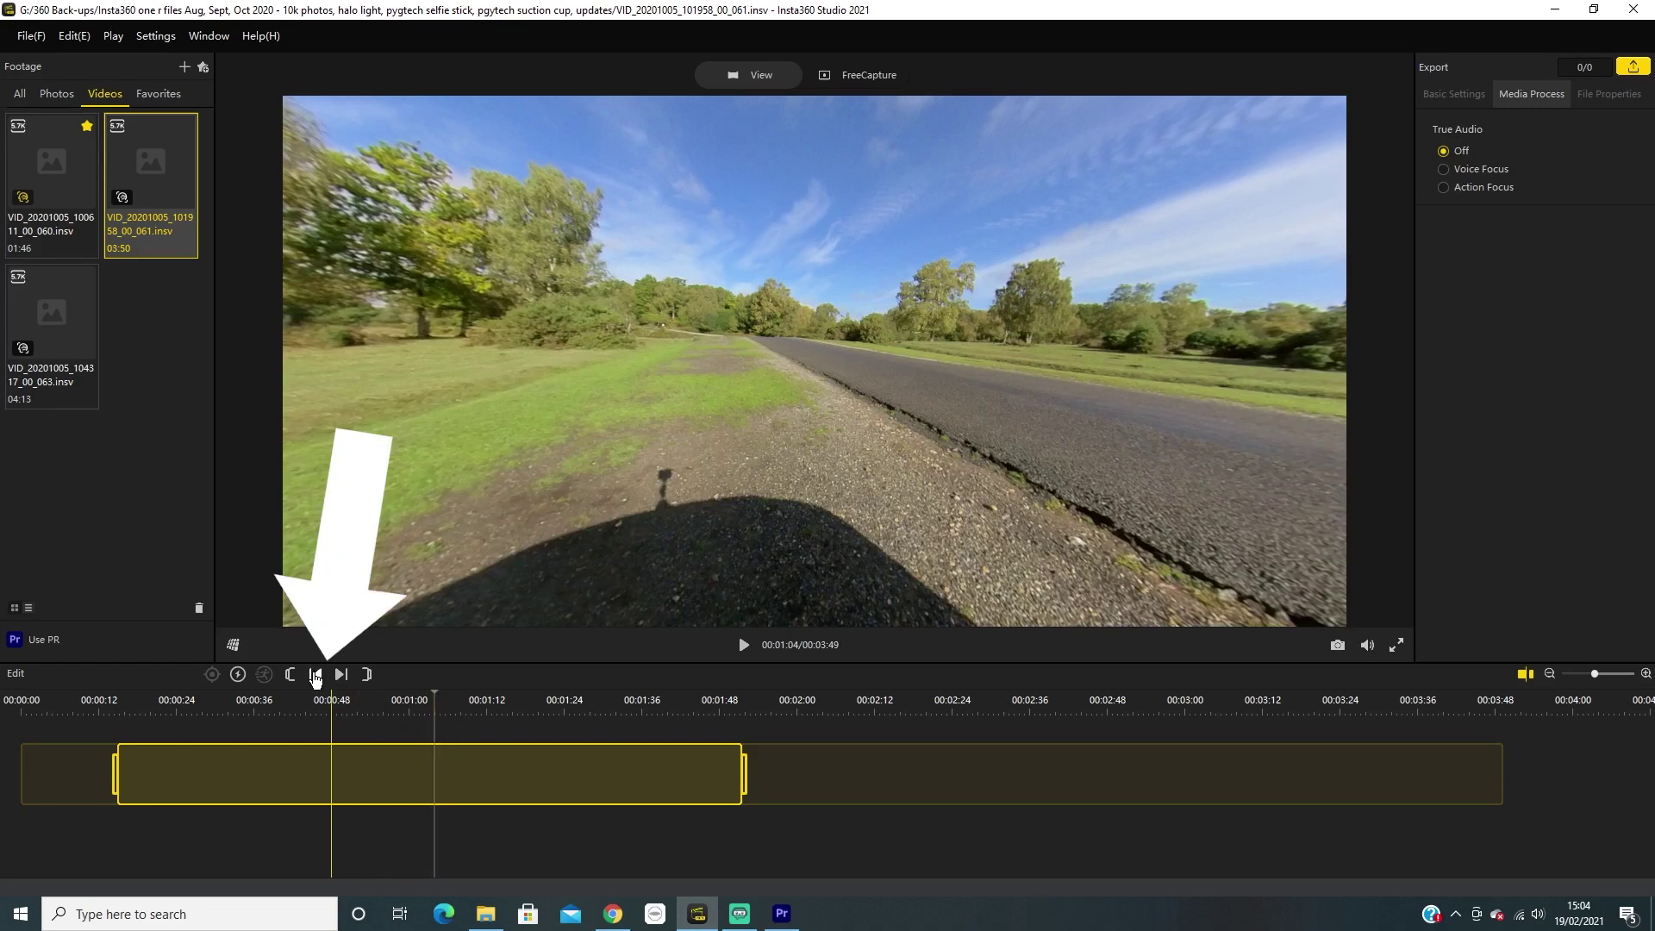
Add a 2x TimeShift section starting at 00:00:48
click(316, 674)
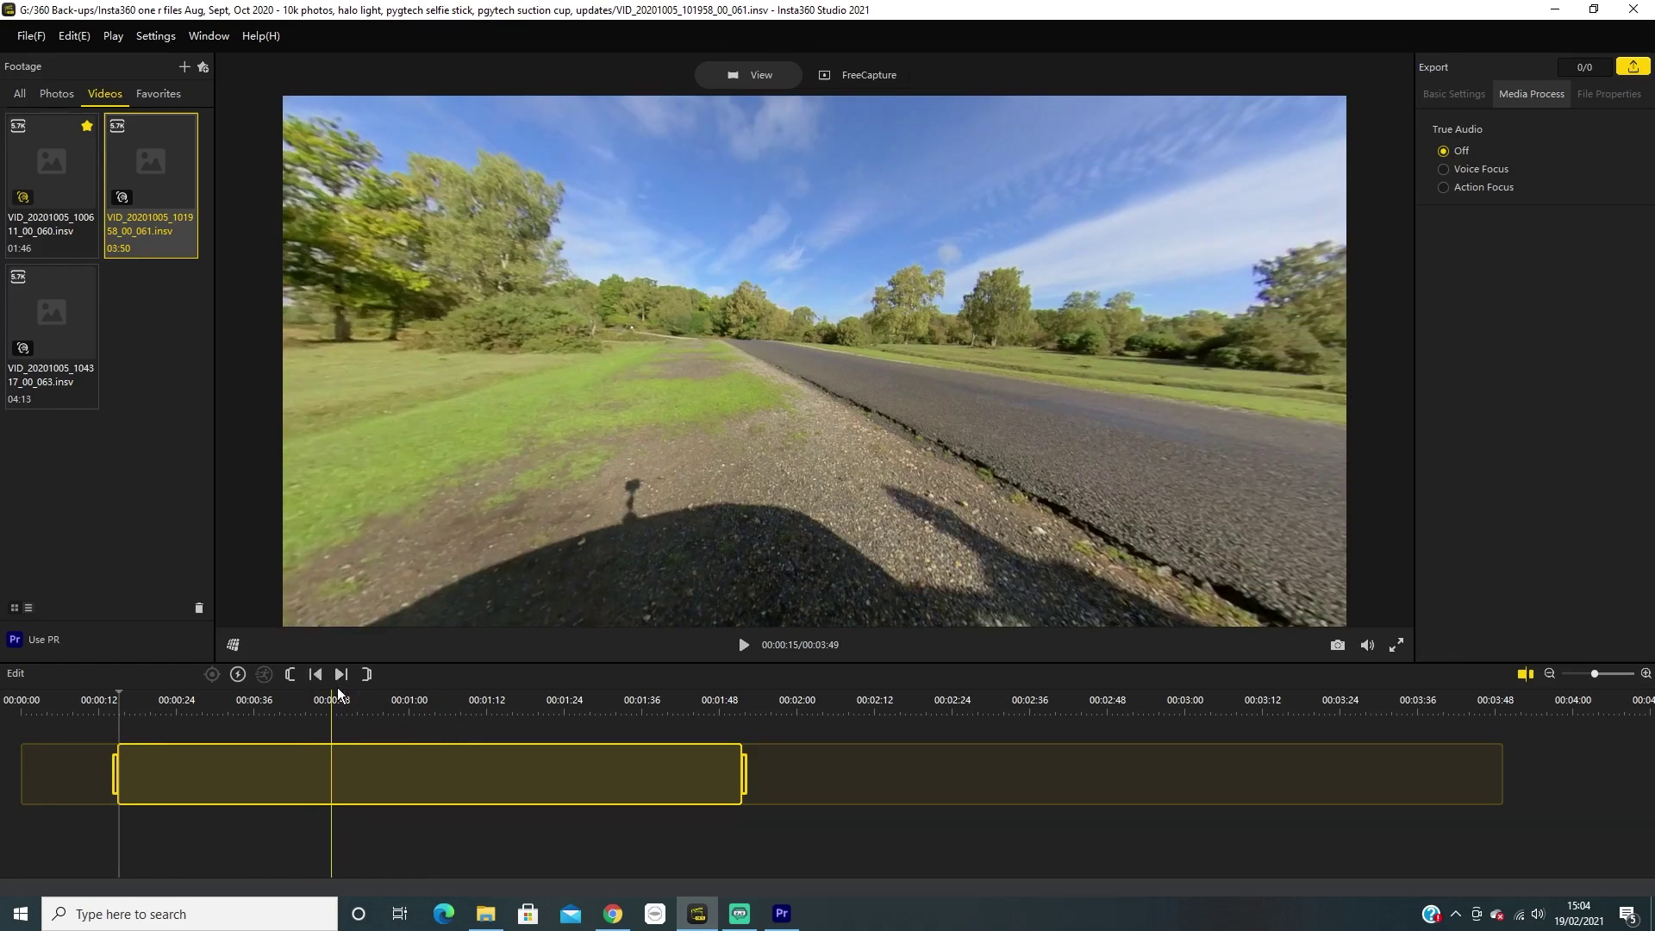
click(341, 674)
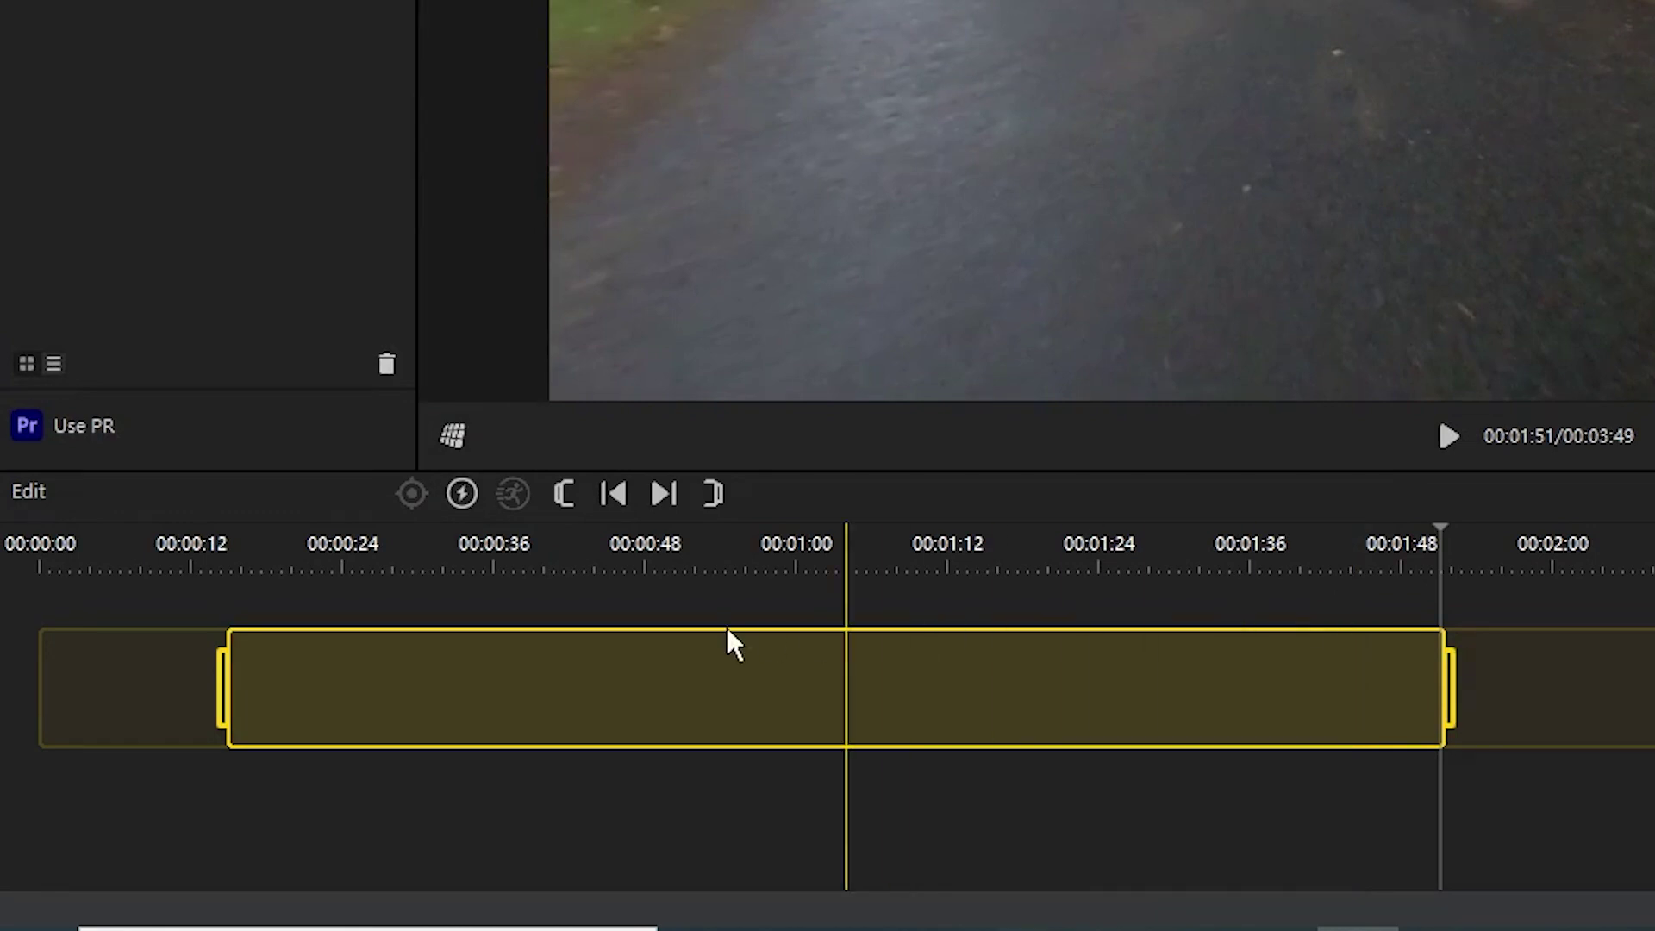
click(639, 643)
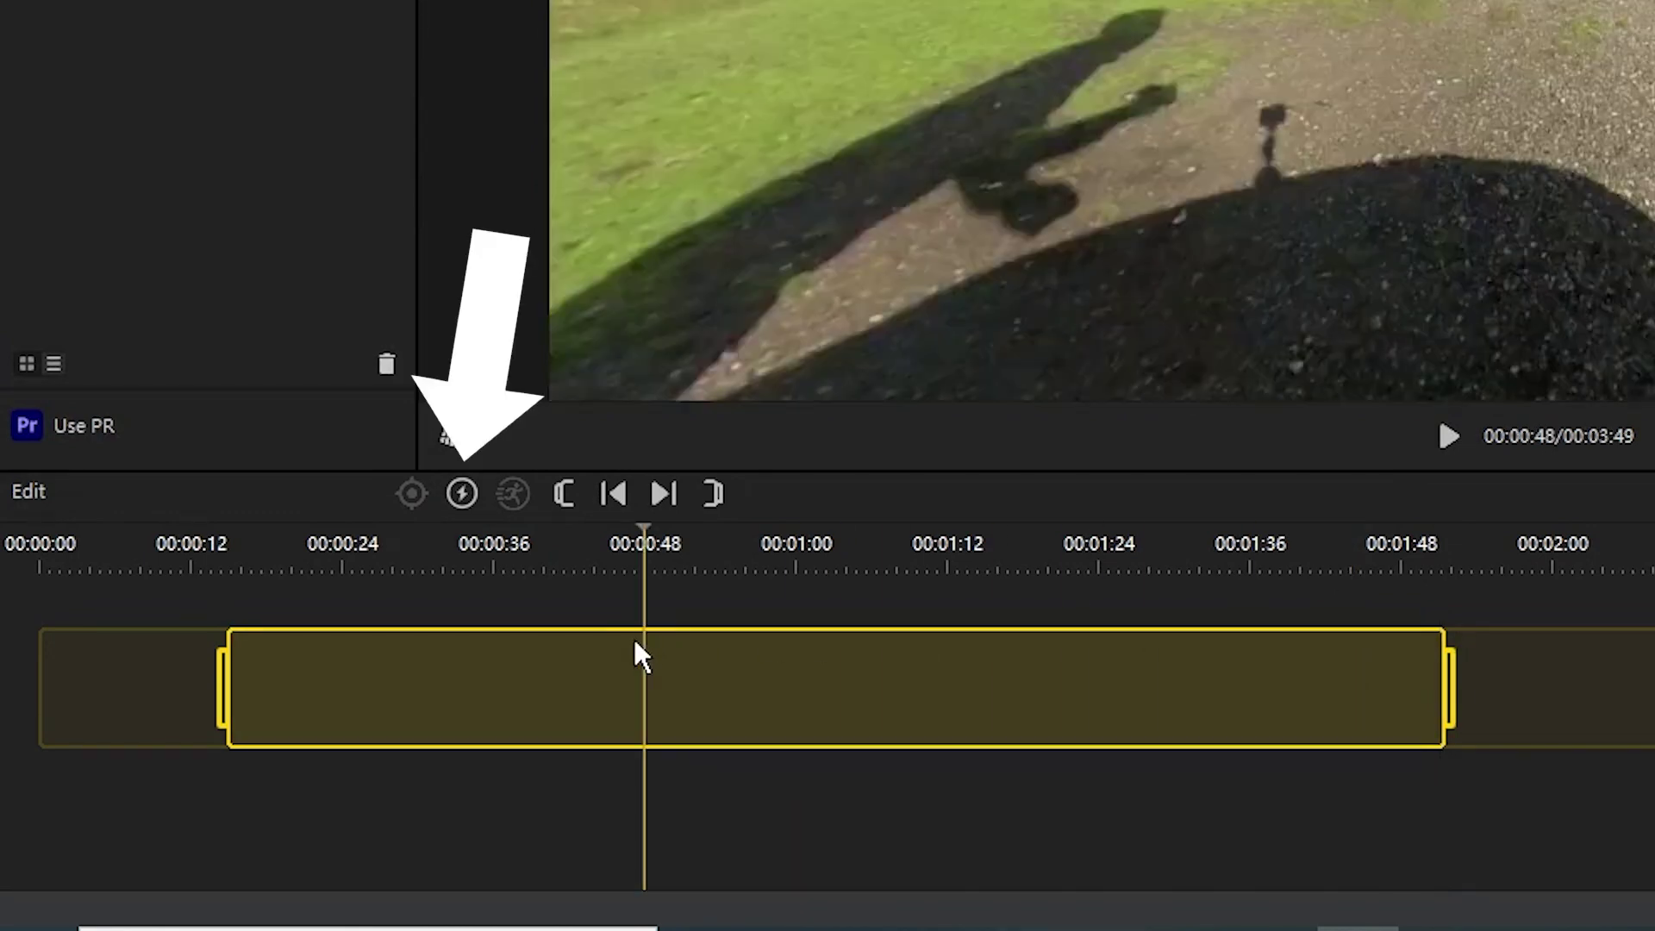
click(463, 496)
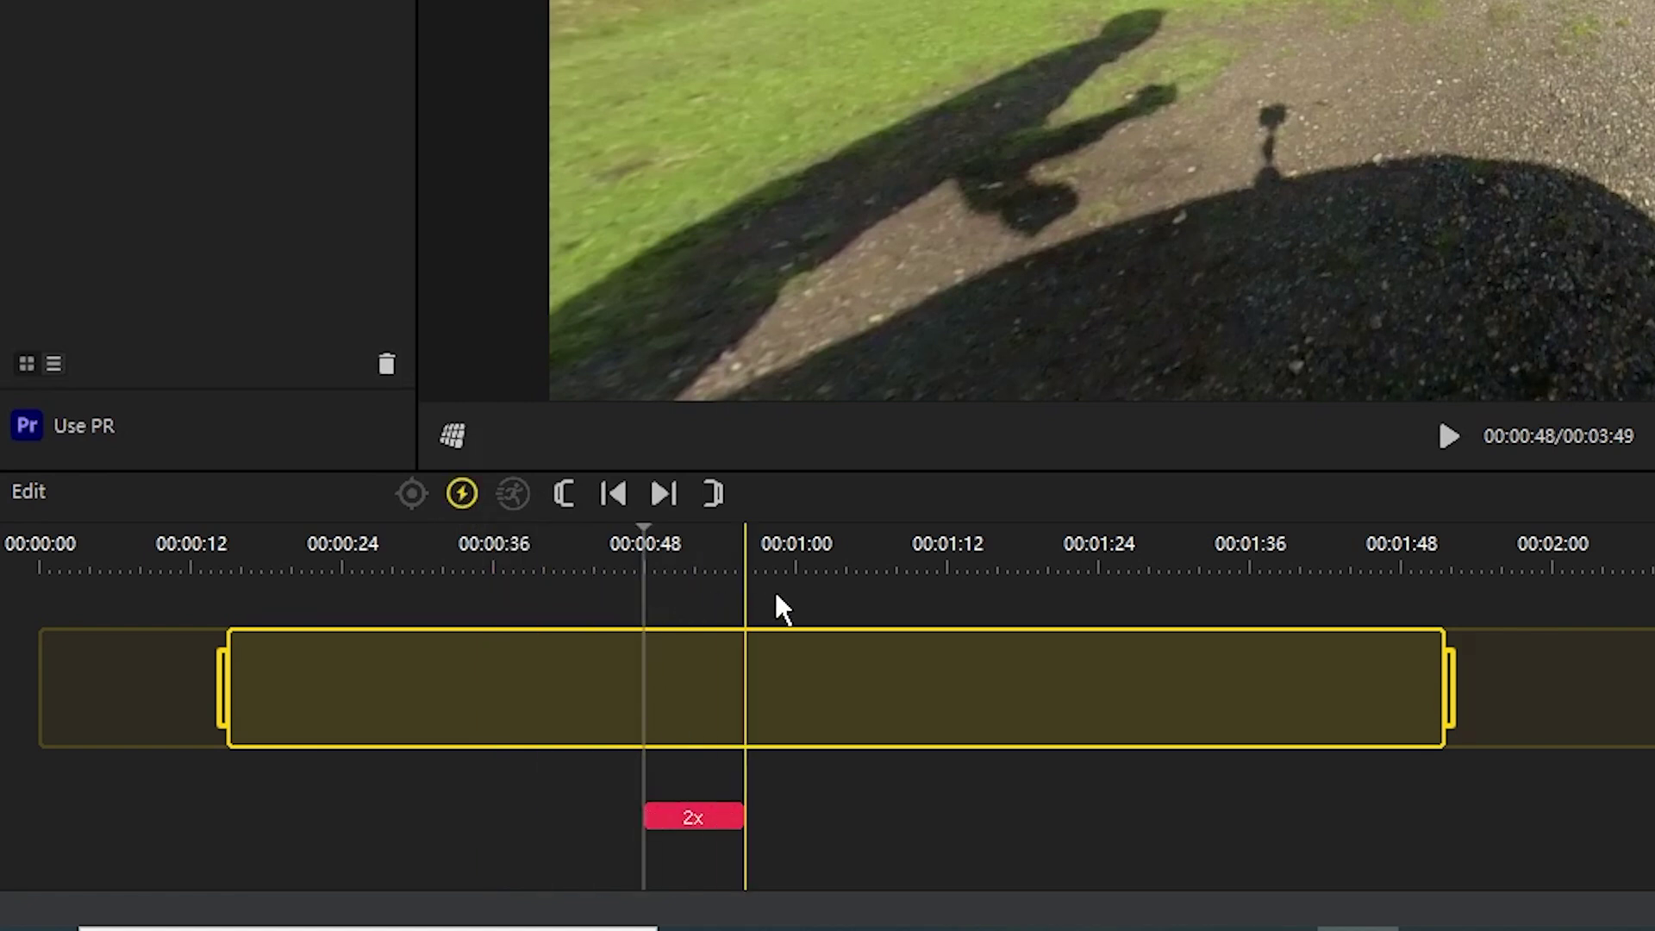
click(1114, 615)
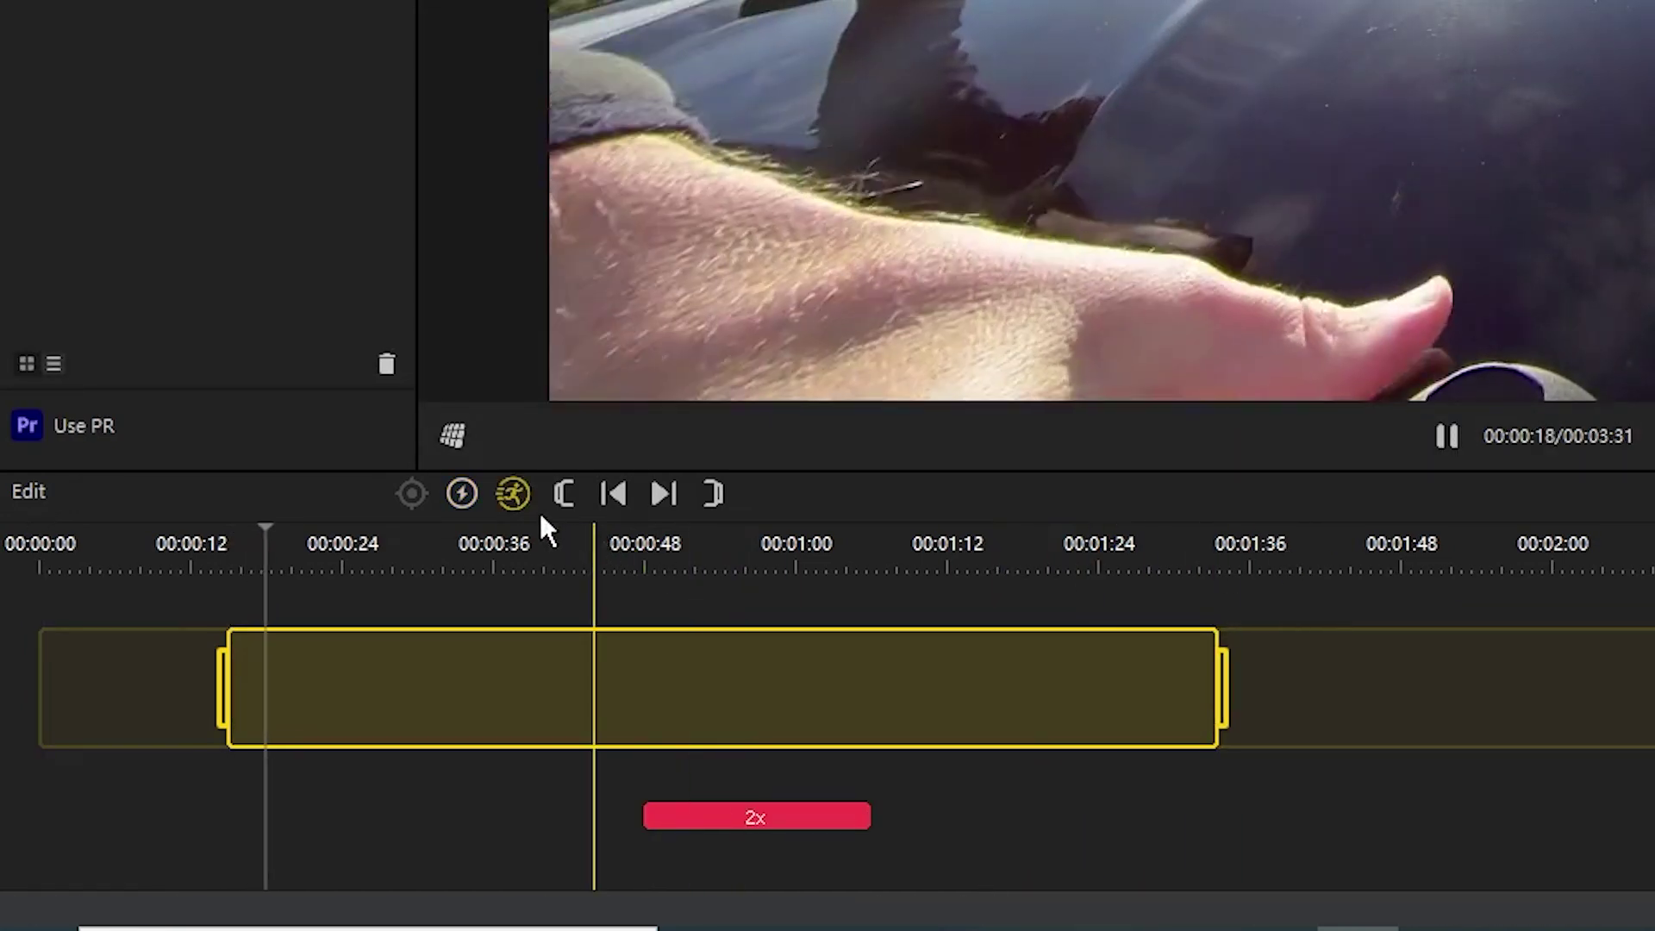
Select the 2x section, open its speed choices, and play back the sped-up clip
click(771, 813)
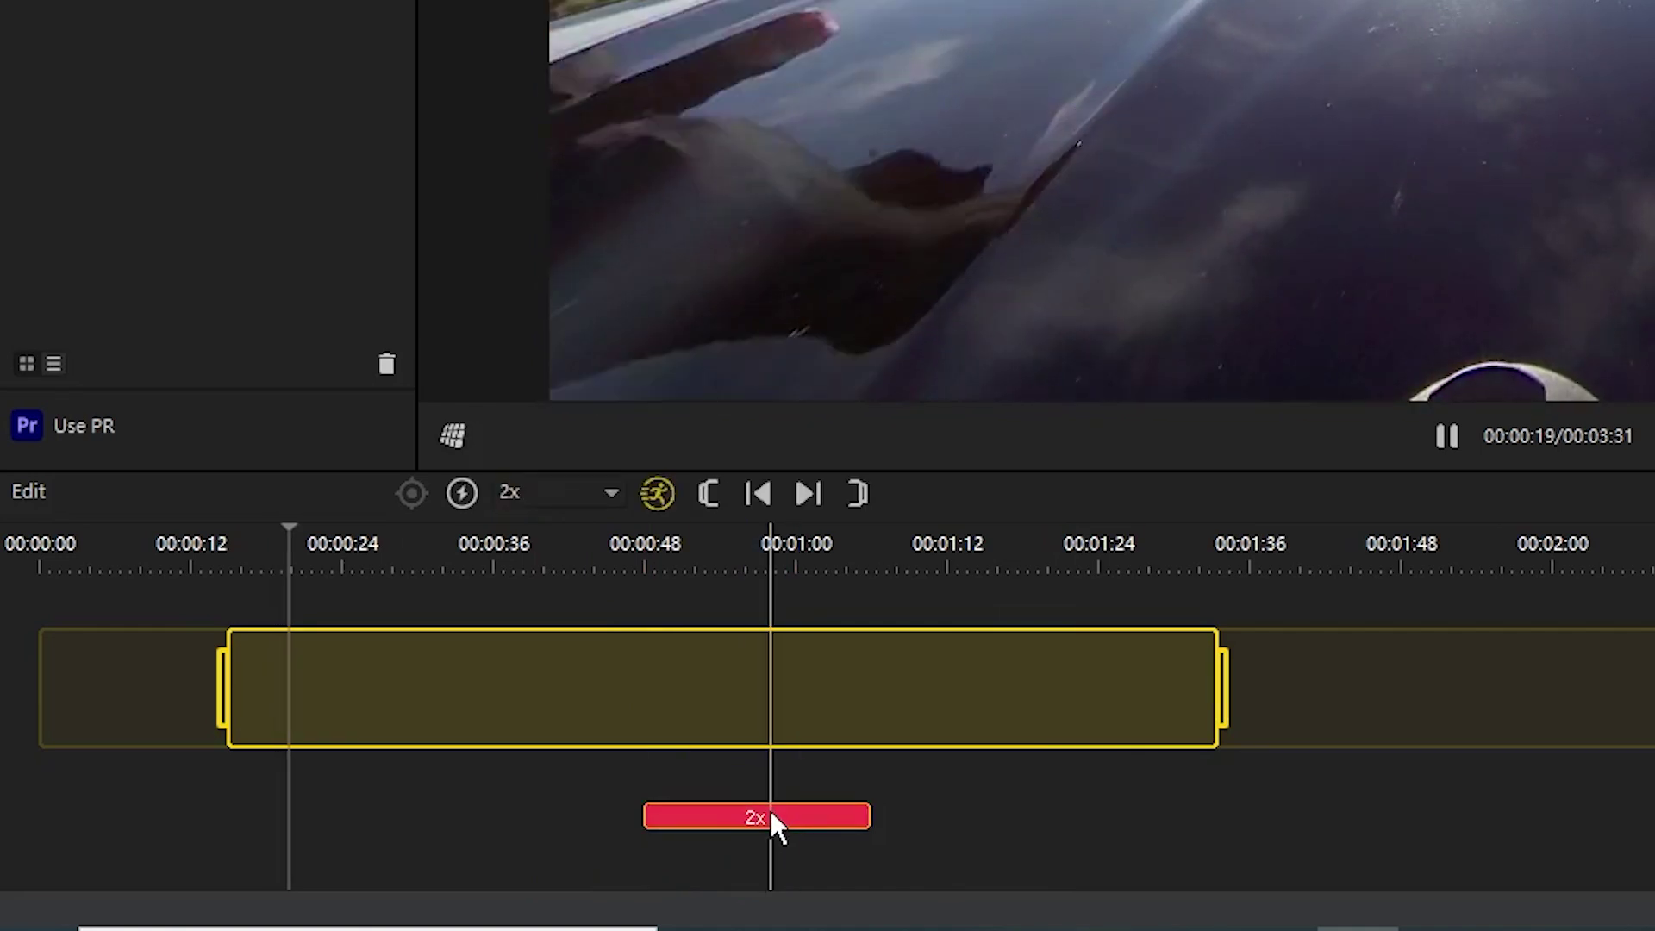
click(608, 492)
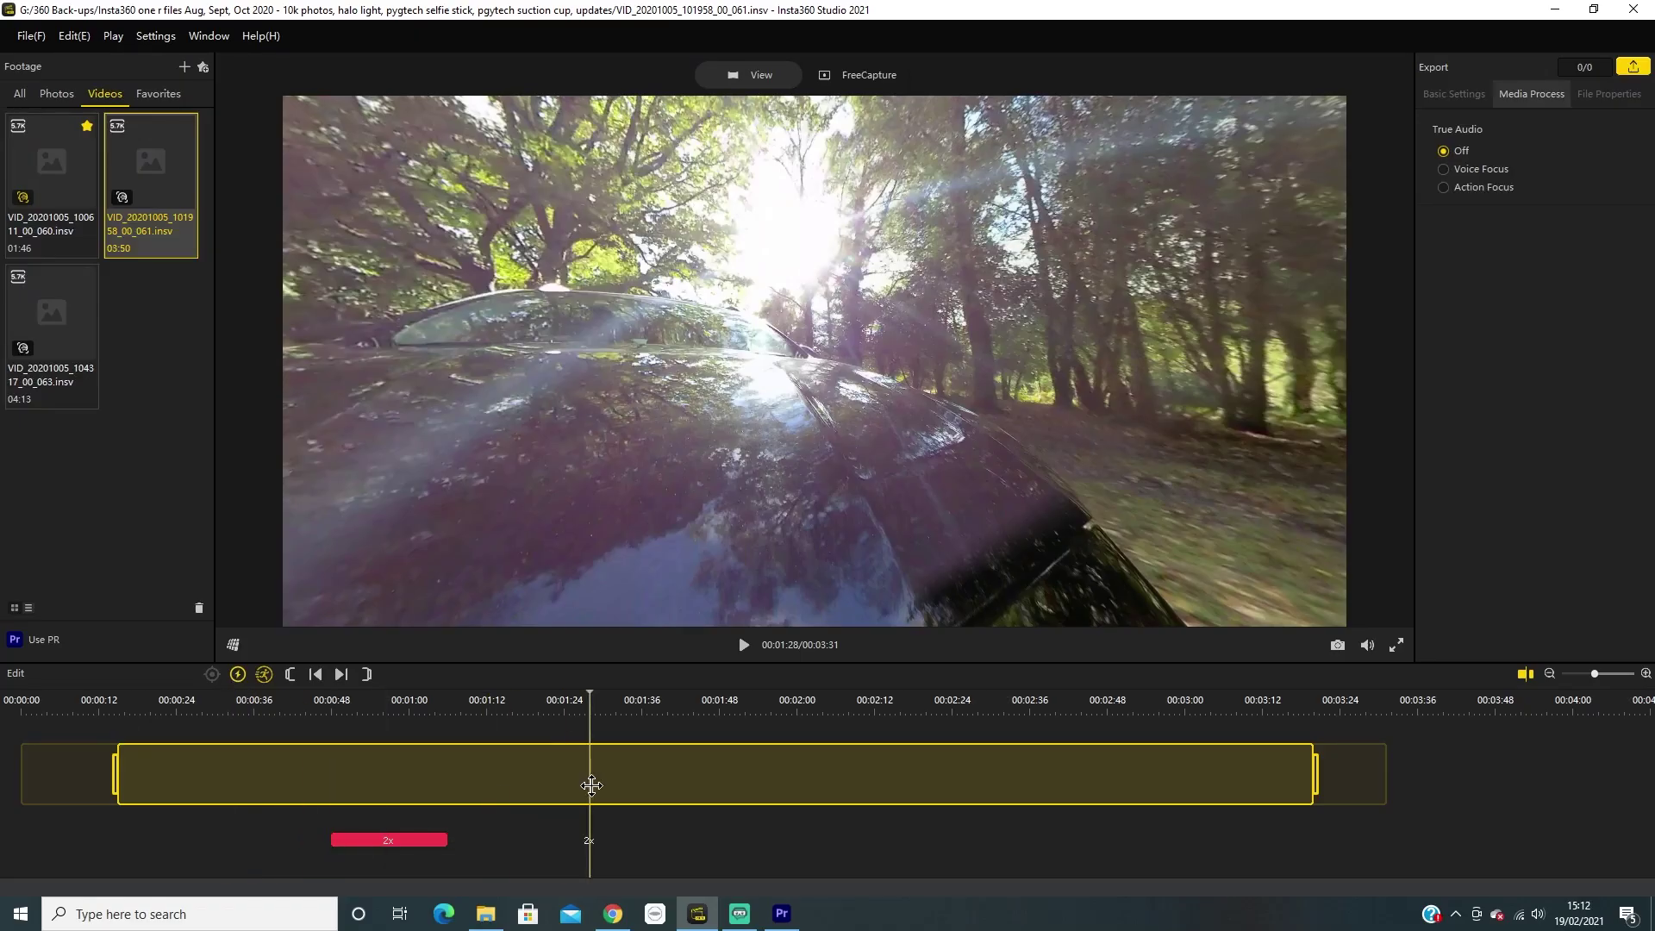
key(space)
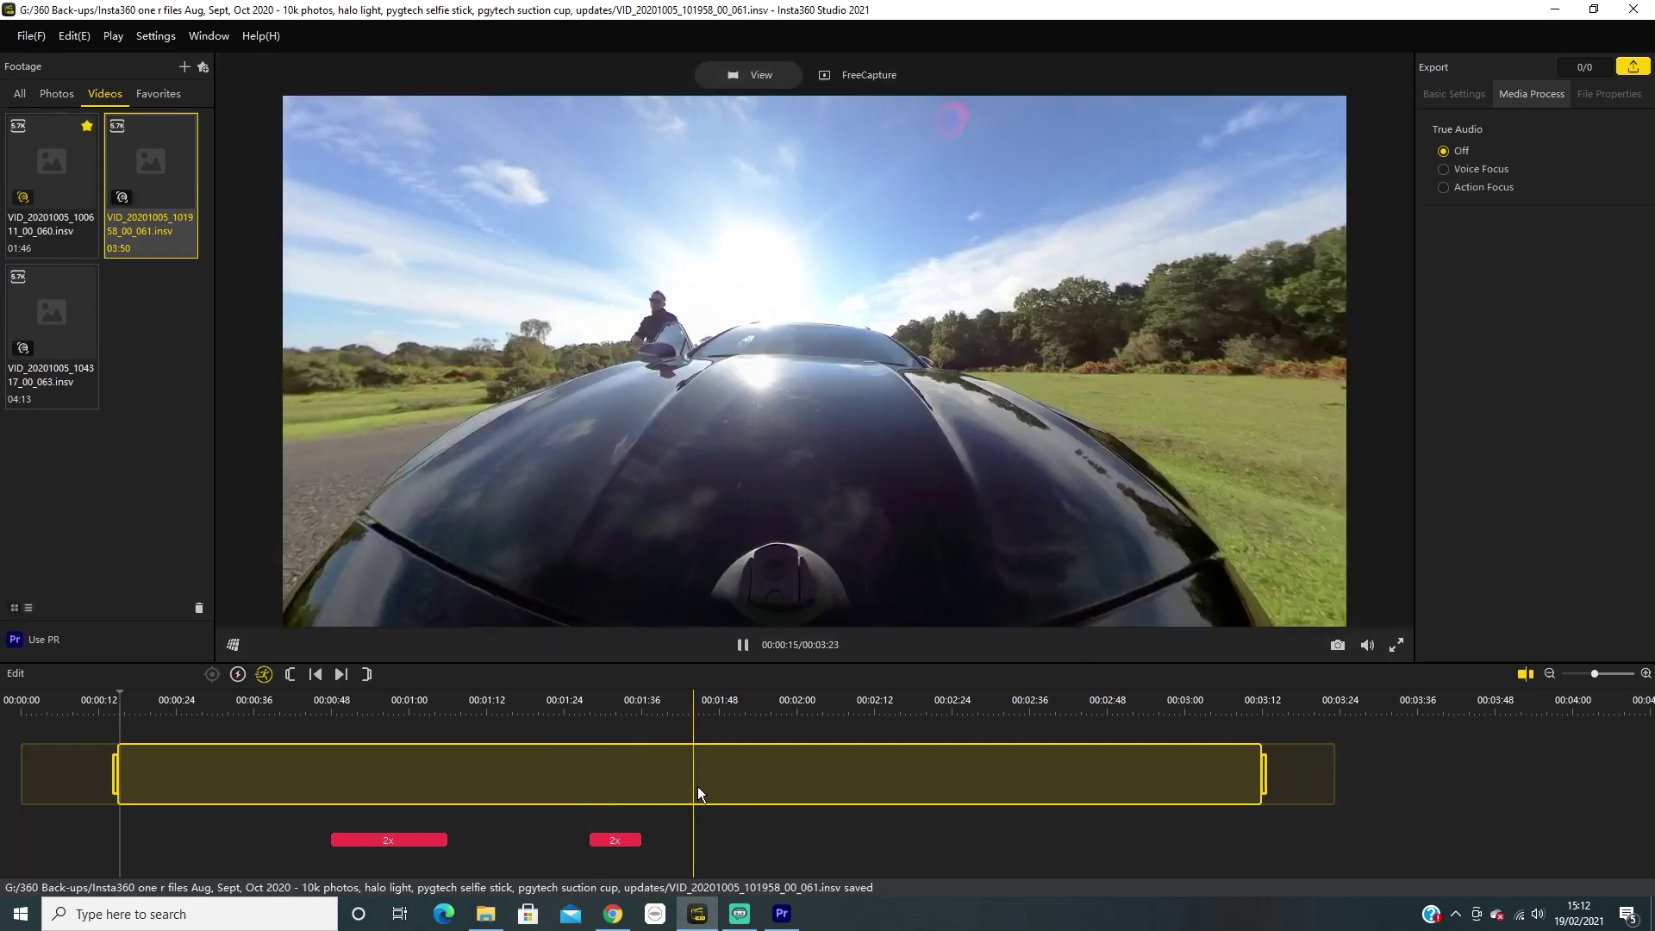
click(743, 770)
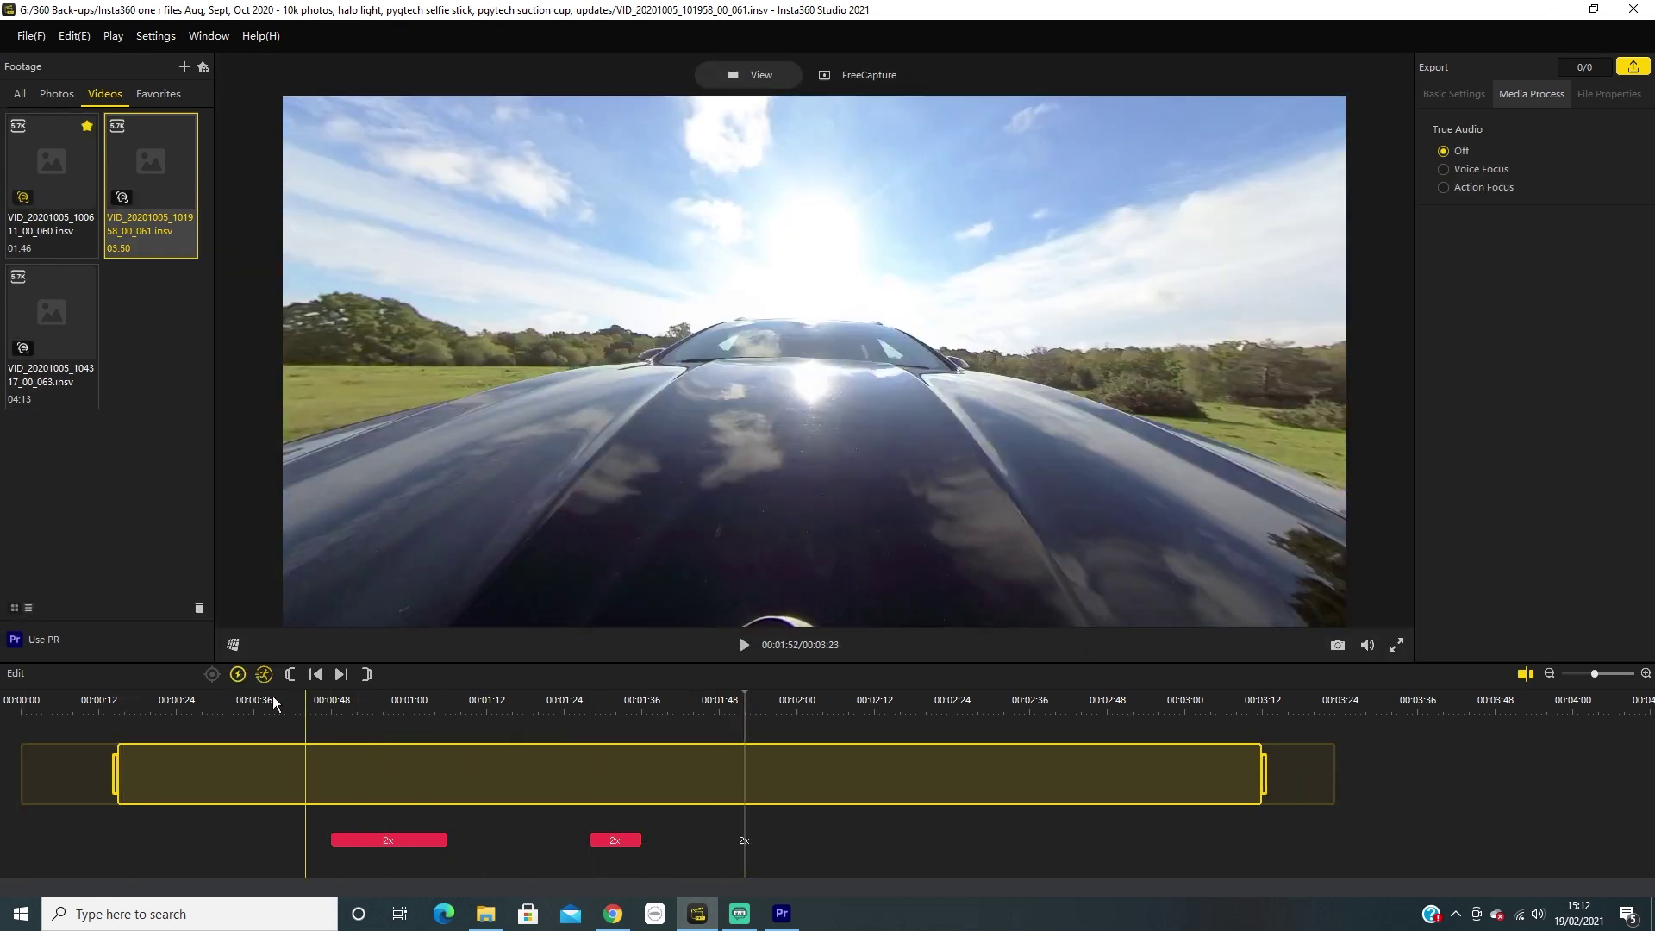
Add a third 2x speed section from 00:01:52 and play it back
drag(745, 780, 862, 782)
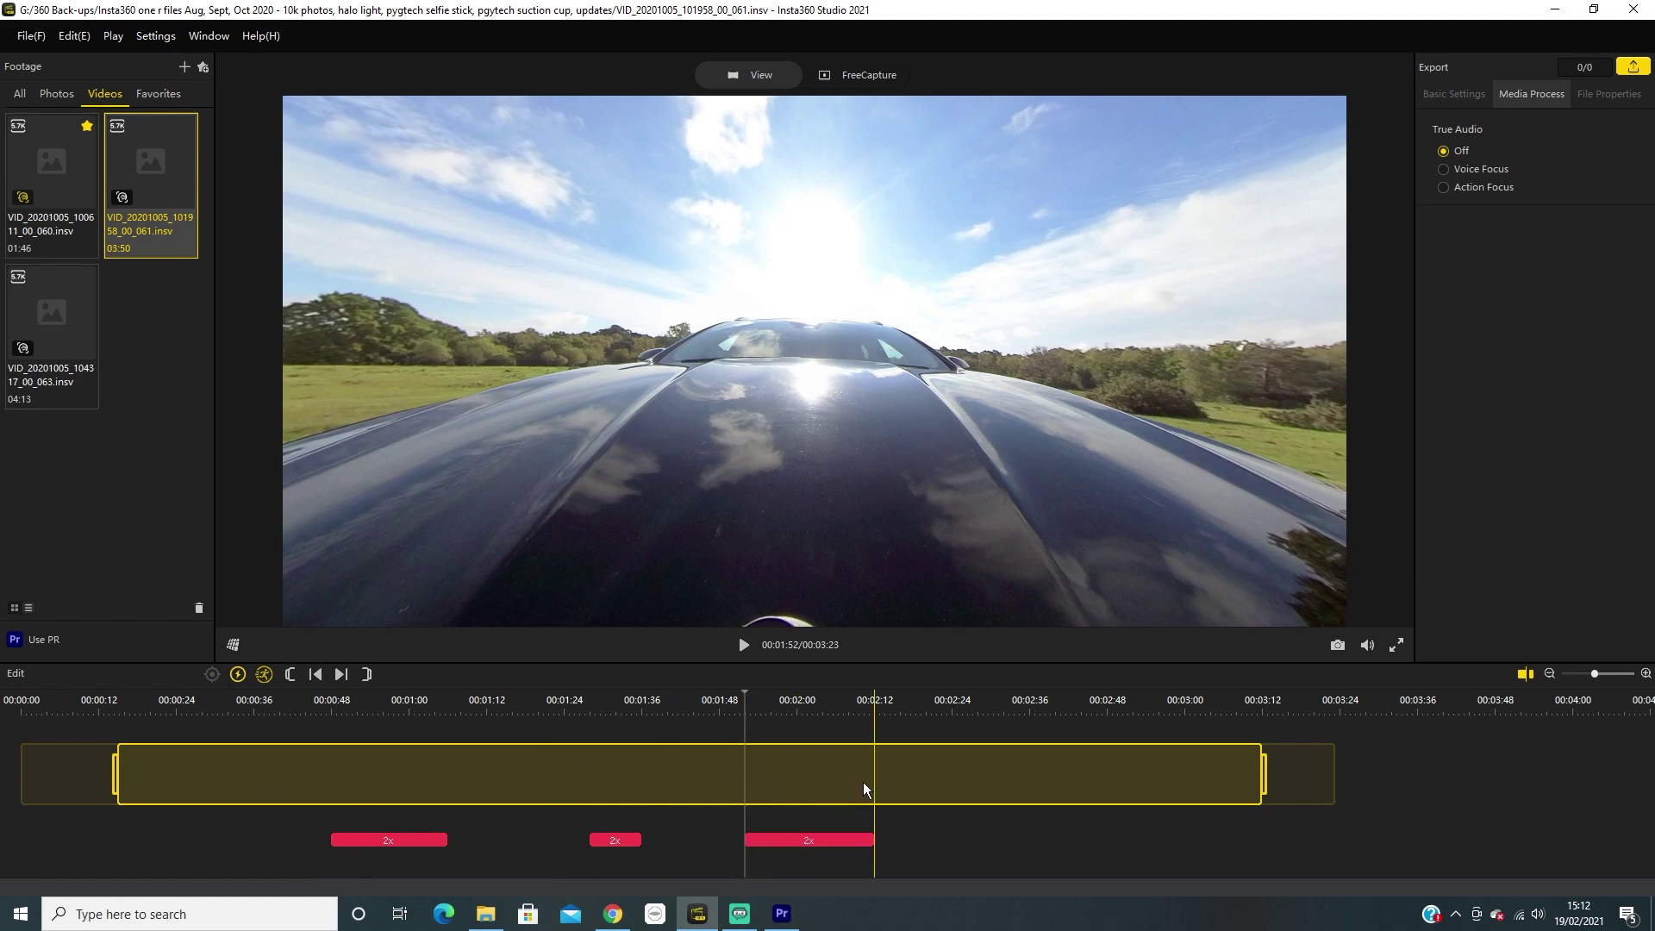
key(space)
click(845, 765)
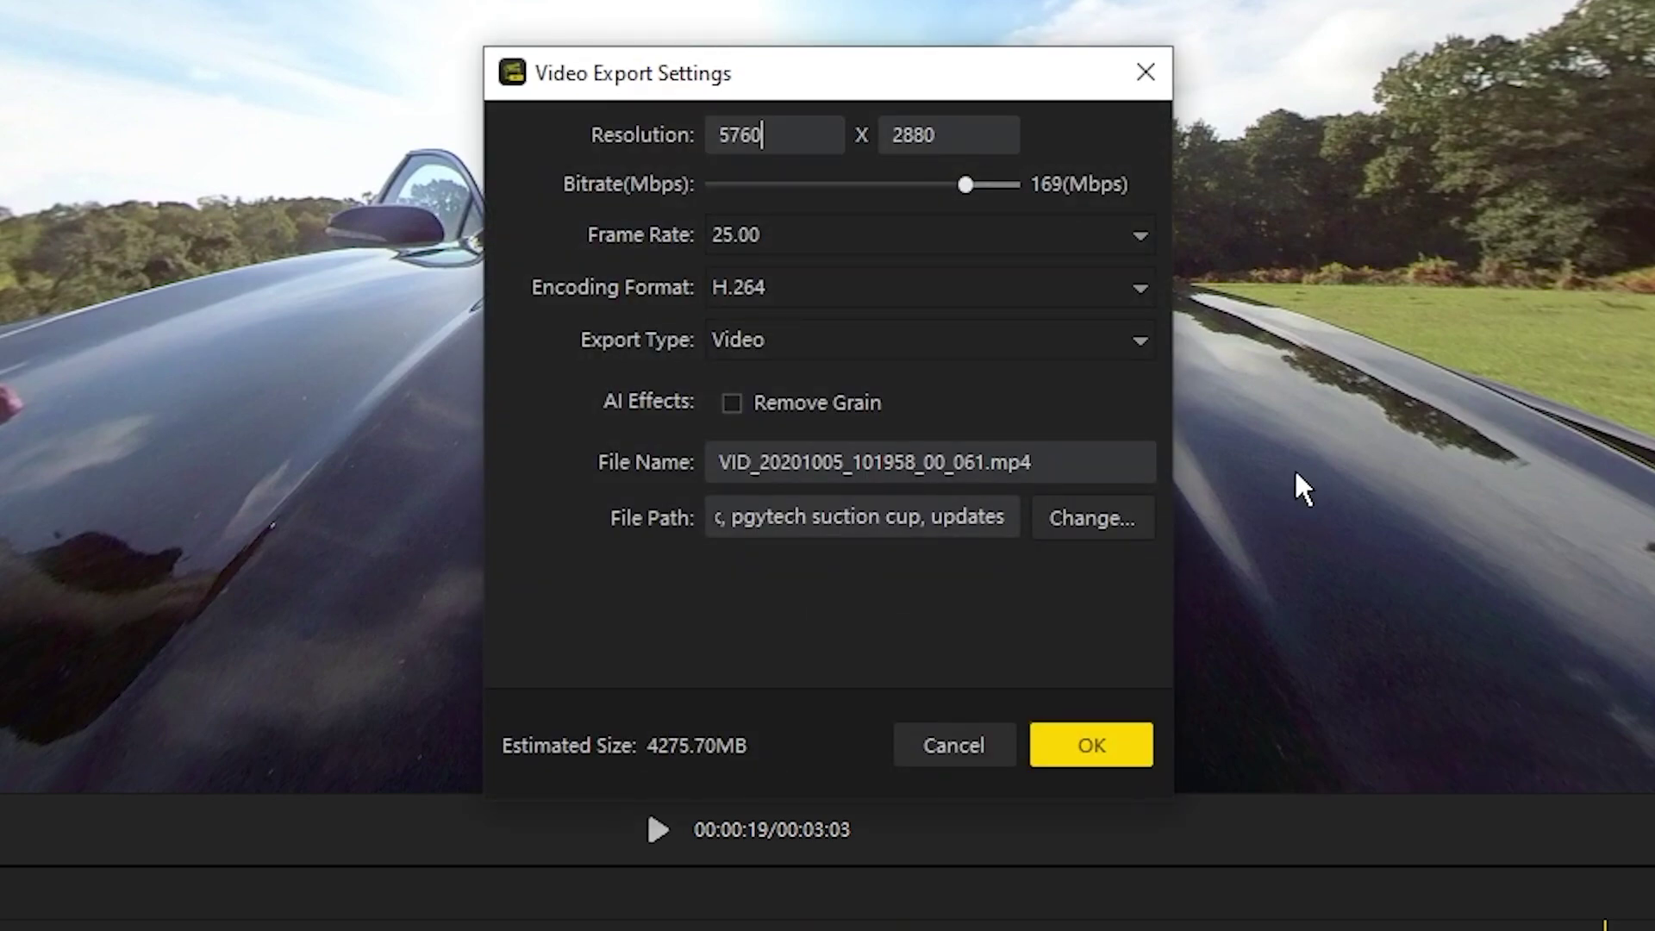
In the export settings, lower the bitrate to 113 Mbps and choose H.265 encoding
drag(976, 191, 933, 190)
click(1139, 287)
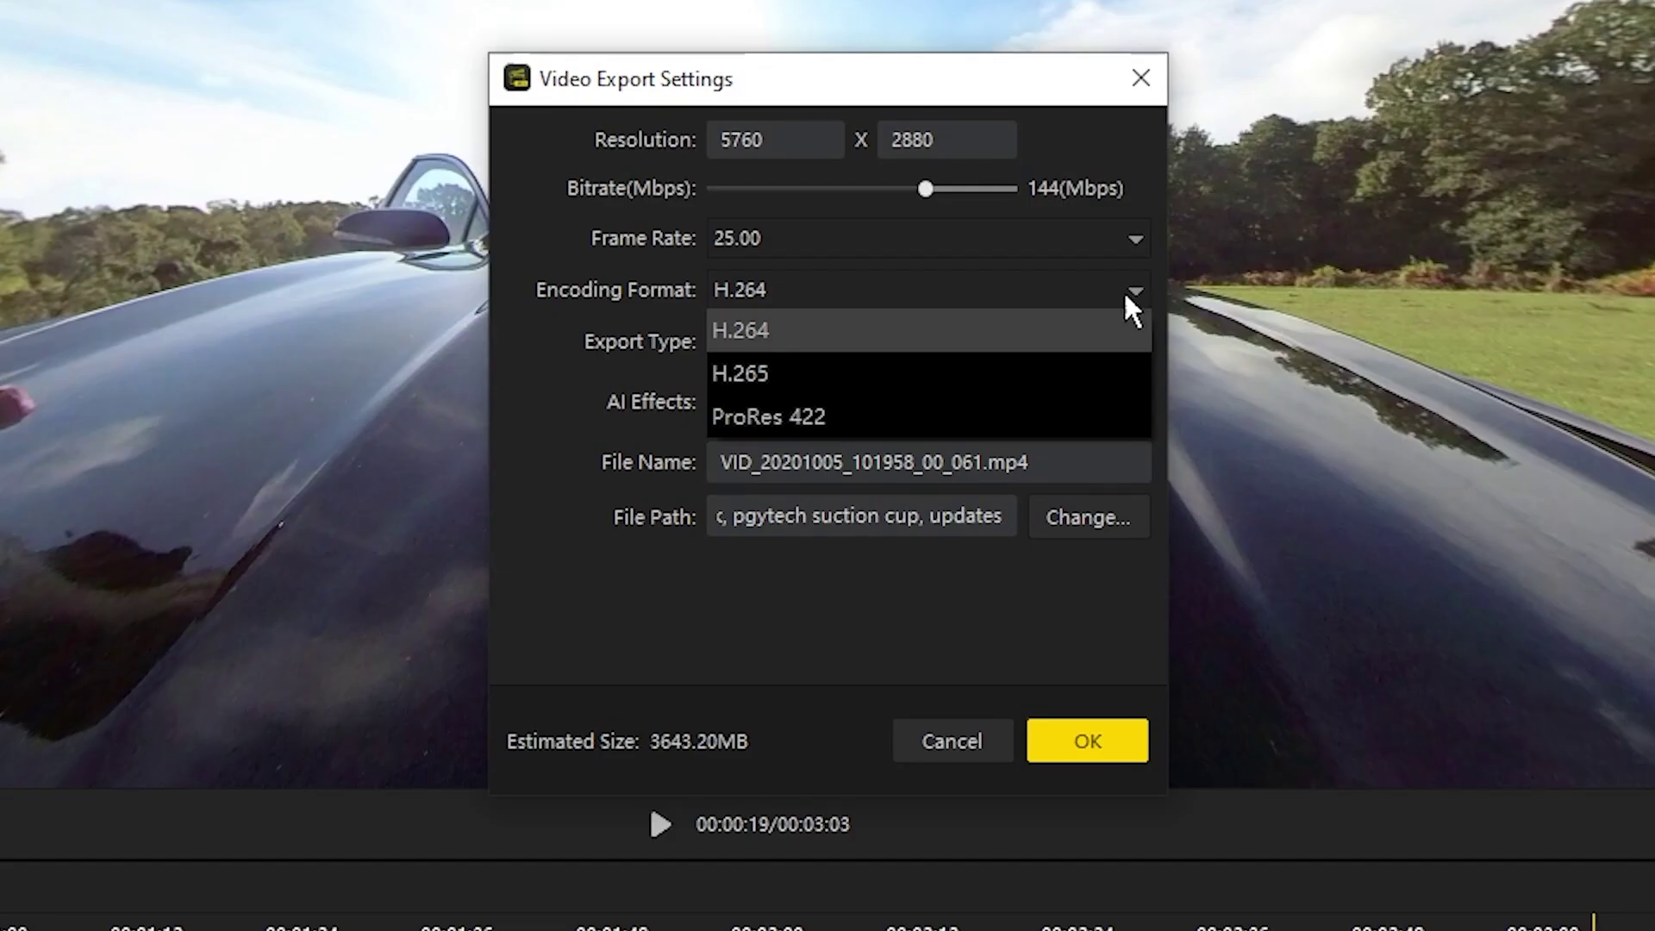
click(1080, 380)
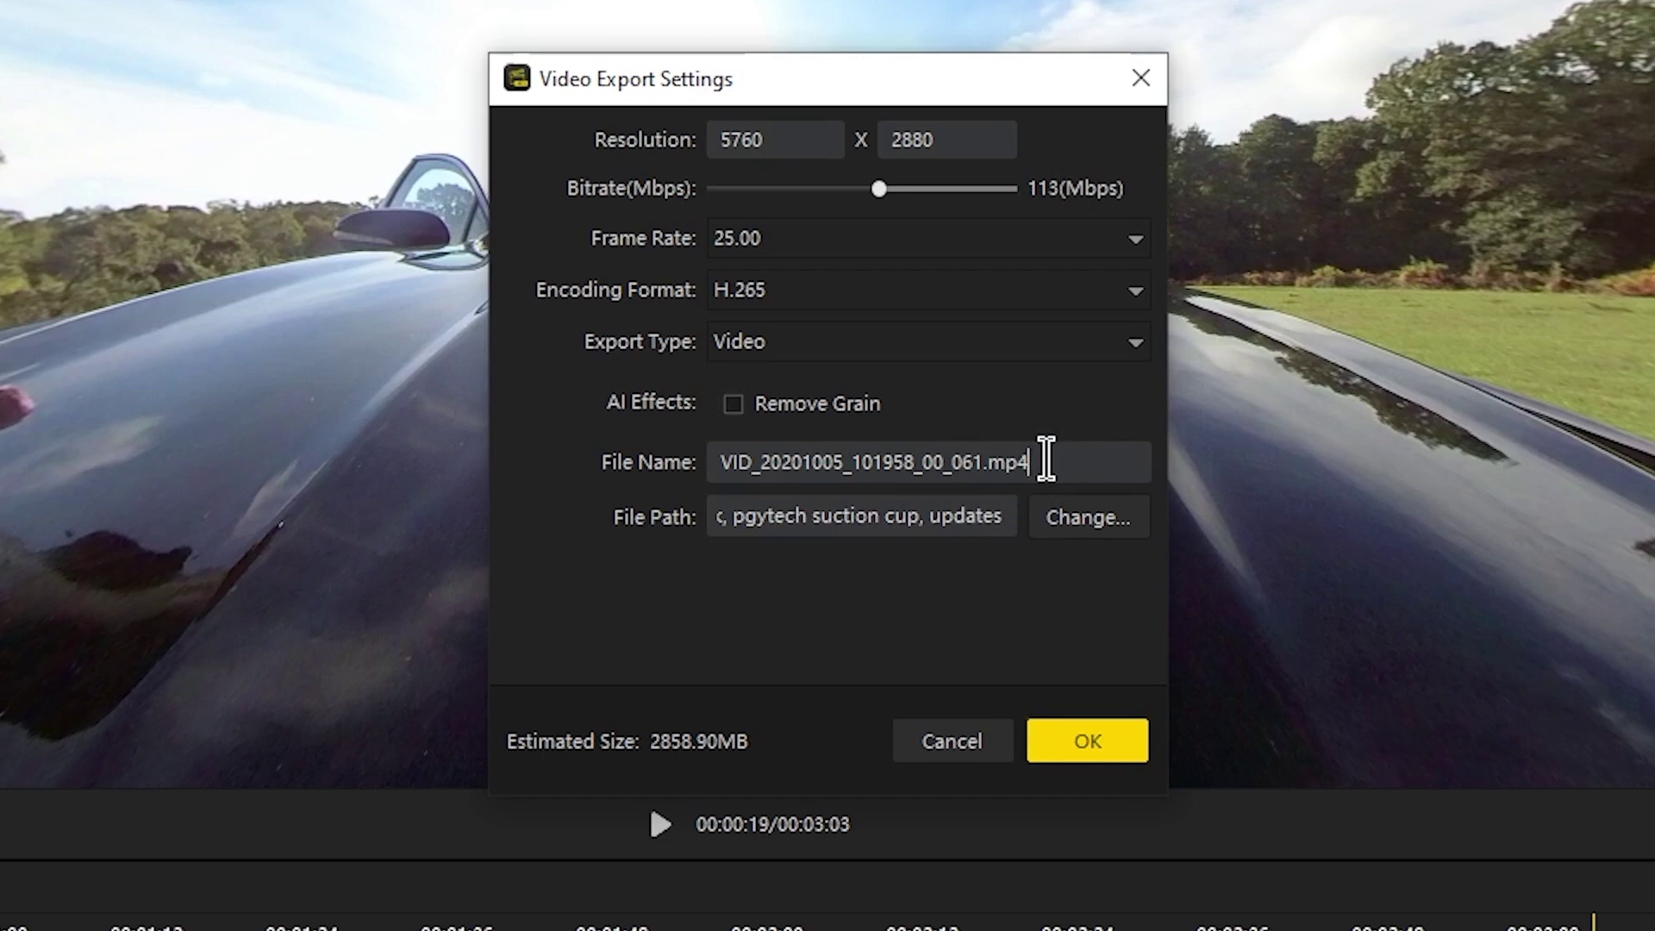
Rename the export file to test clip.mp4 and switch the encoding back to H.264
key(BackSpace)
key(BackSpace)
key(BackSpace)
key(BackSpace)
key(BackSpace)
key(BackSpace)
key(BackSpace)
key(BackSpace)
key(BackSpace)
key(BackSpace)
key(BackSpace)
key(BackSpace)
key(BackSpace)
key(BackSpace)
key(BackSpace)
key(BackSpace)
key(BackSpace)
key(BackSpace)
key(BackSpace)
key(BackSpace)
key(BackSpace)
key(BackSpace)
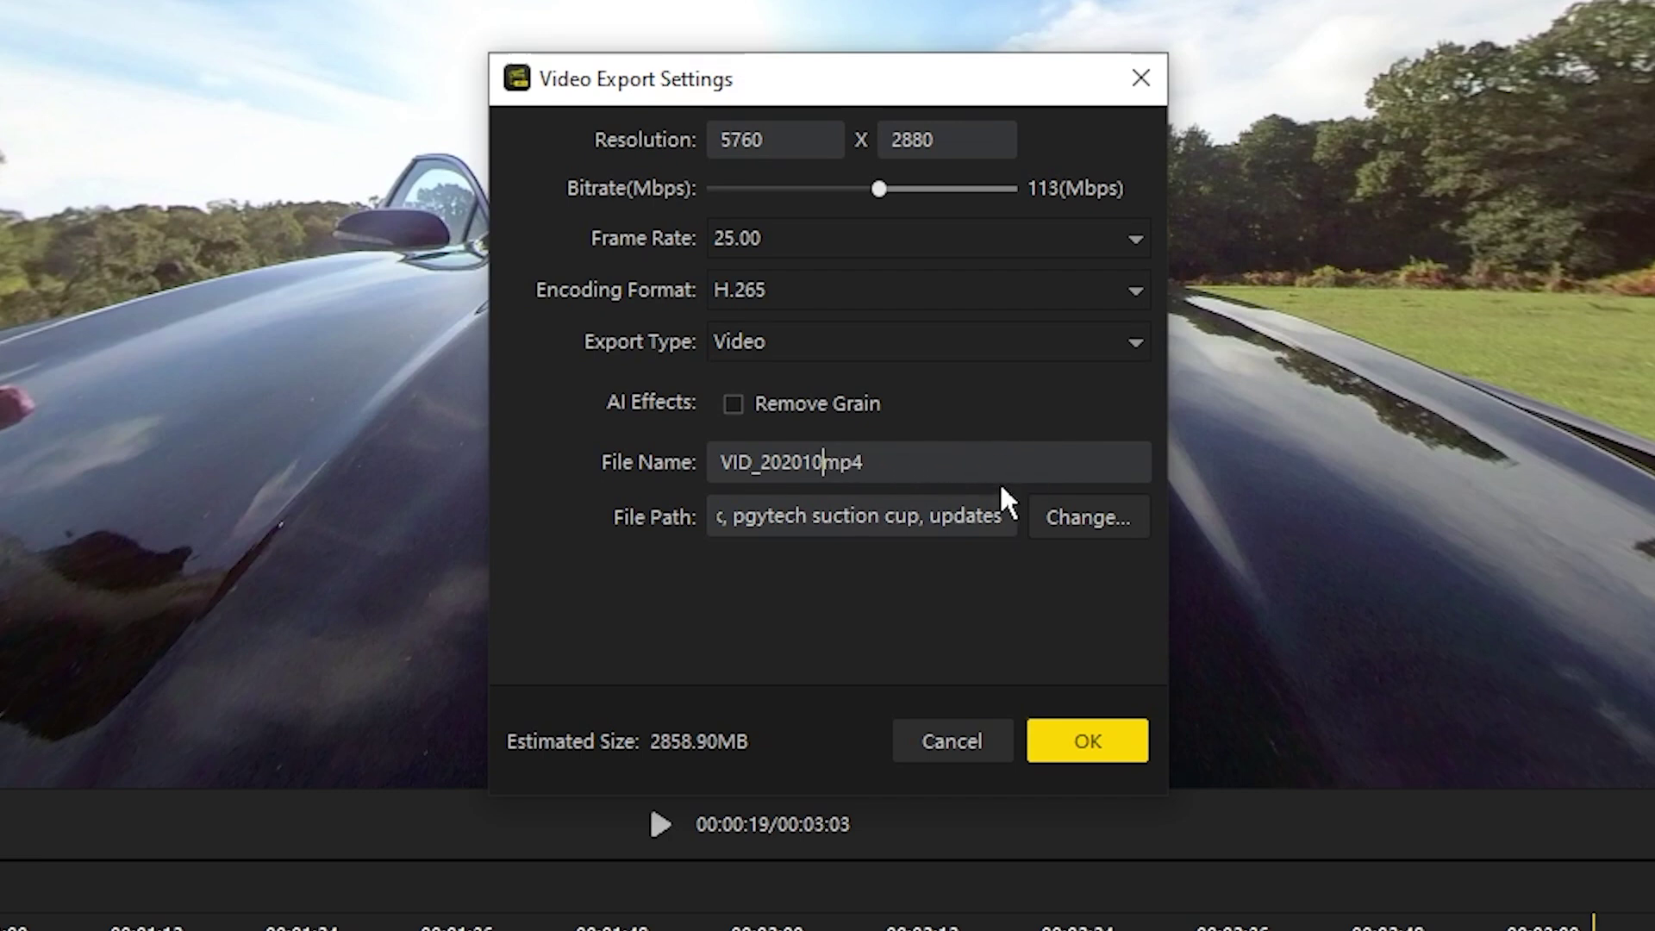
text(test.)
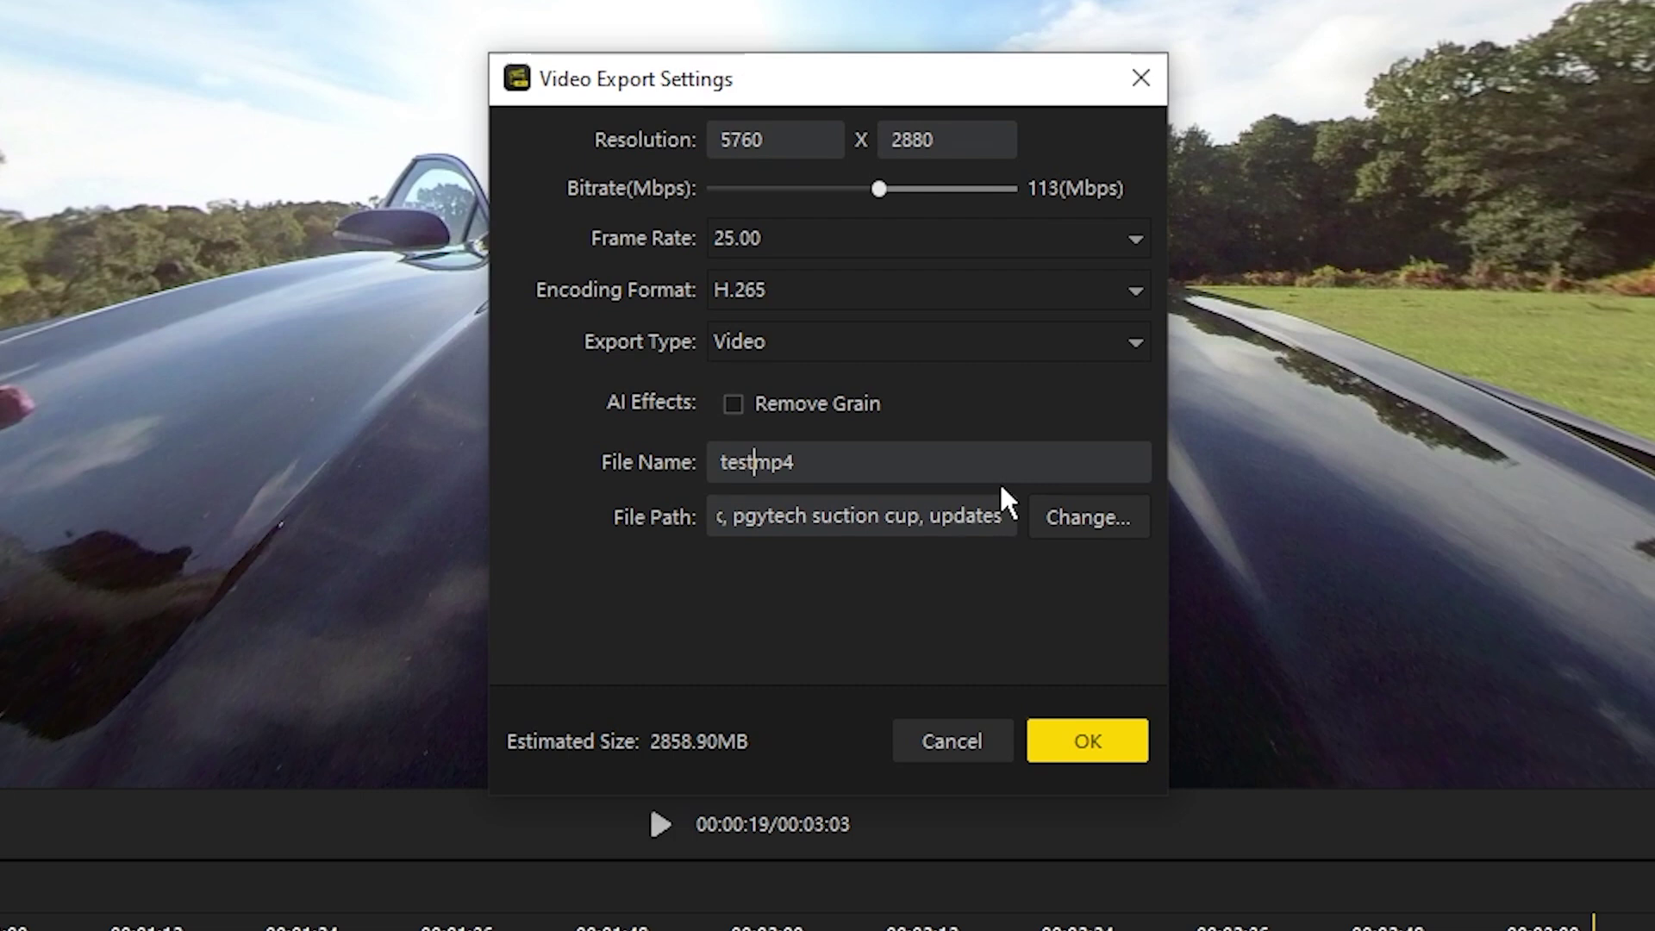
text(clip.)
click(1042, 462)
click(1140, 288)
click(1107, 330)
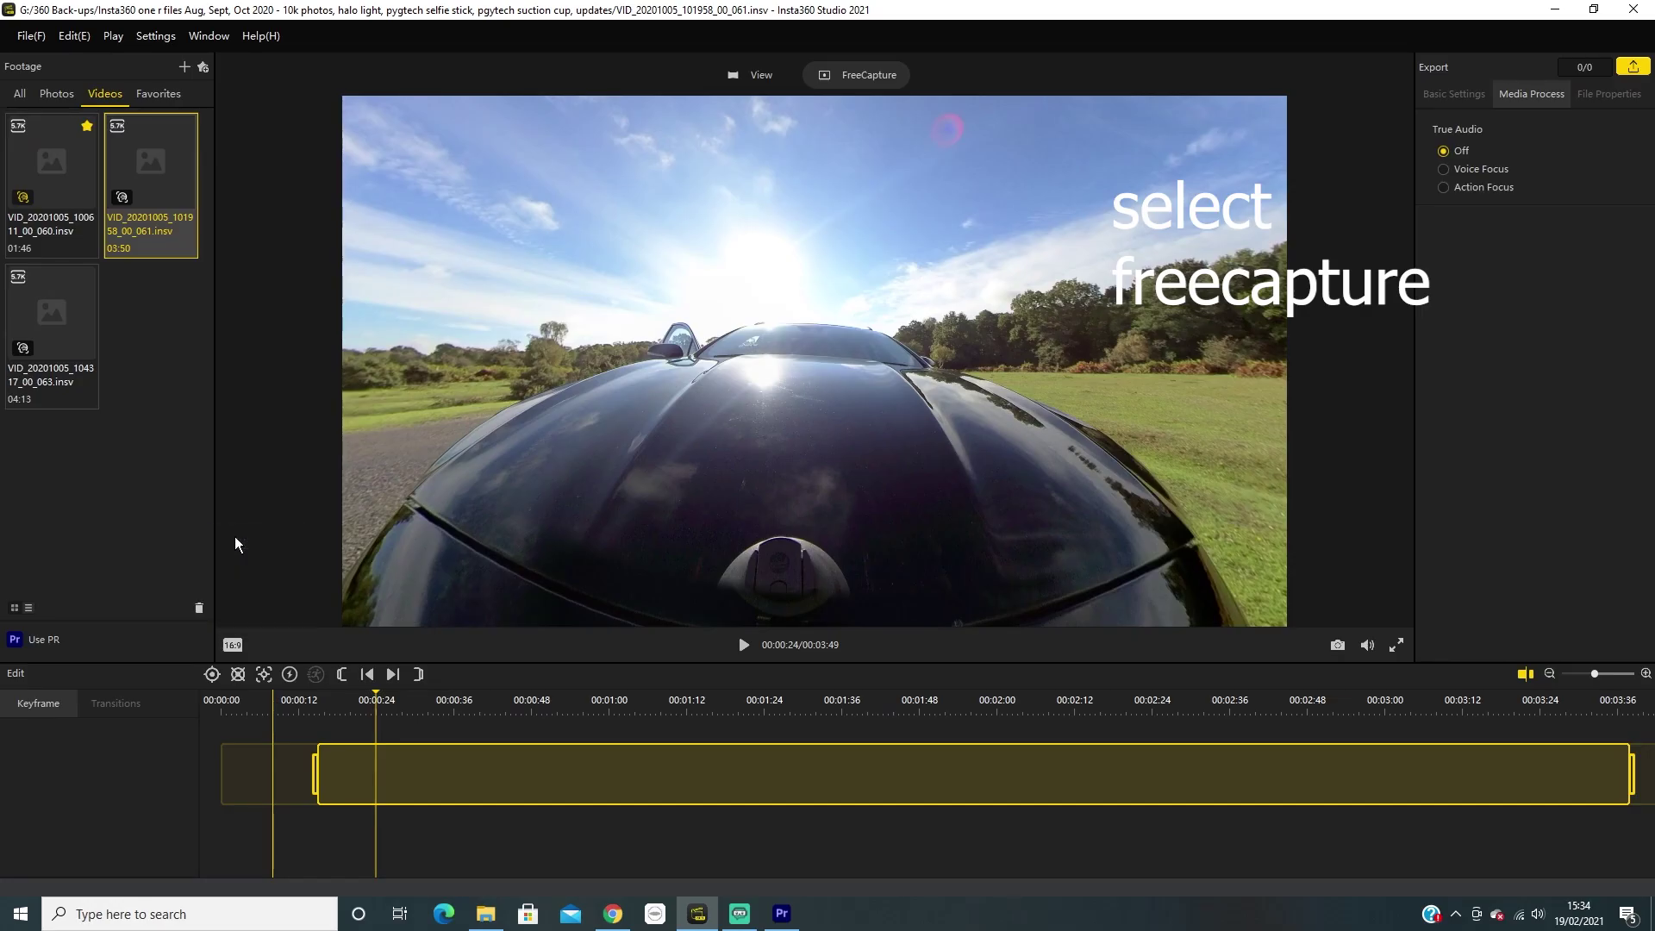
Try the 2.35:1 widescreen framing, return to 16:9, and drag the clip start later
click(233, 645)
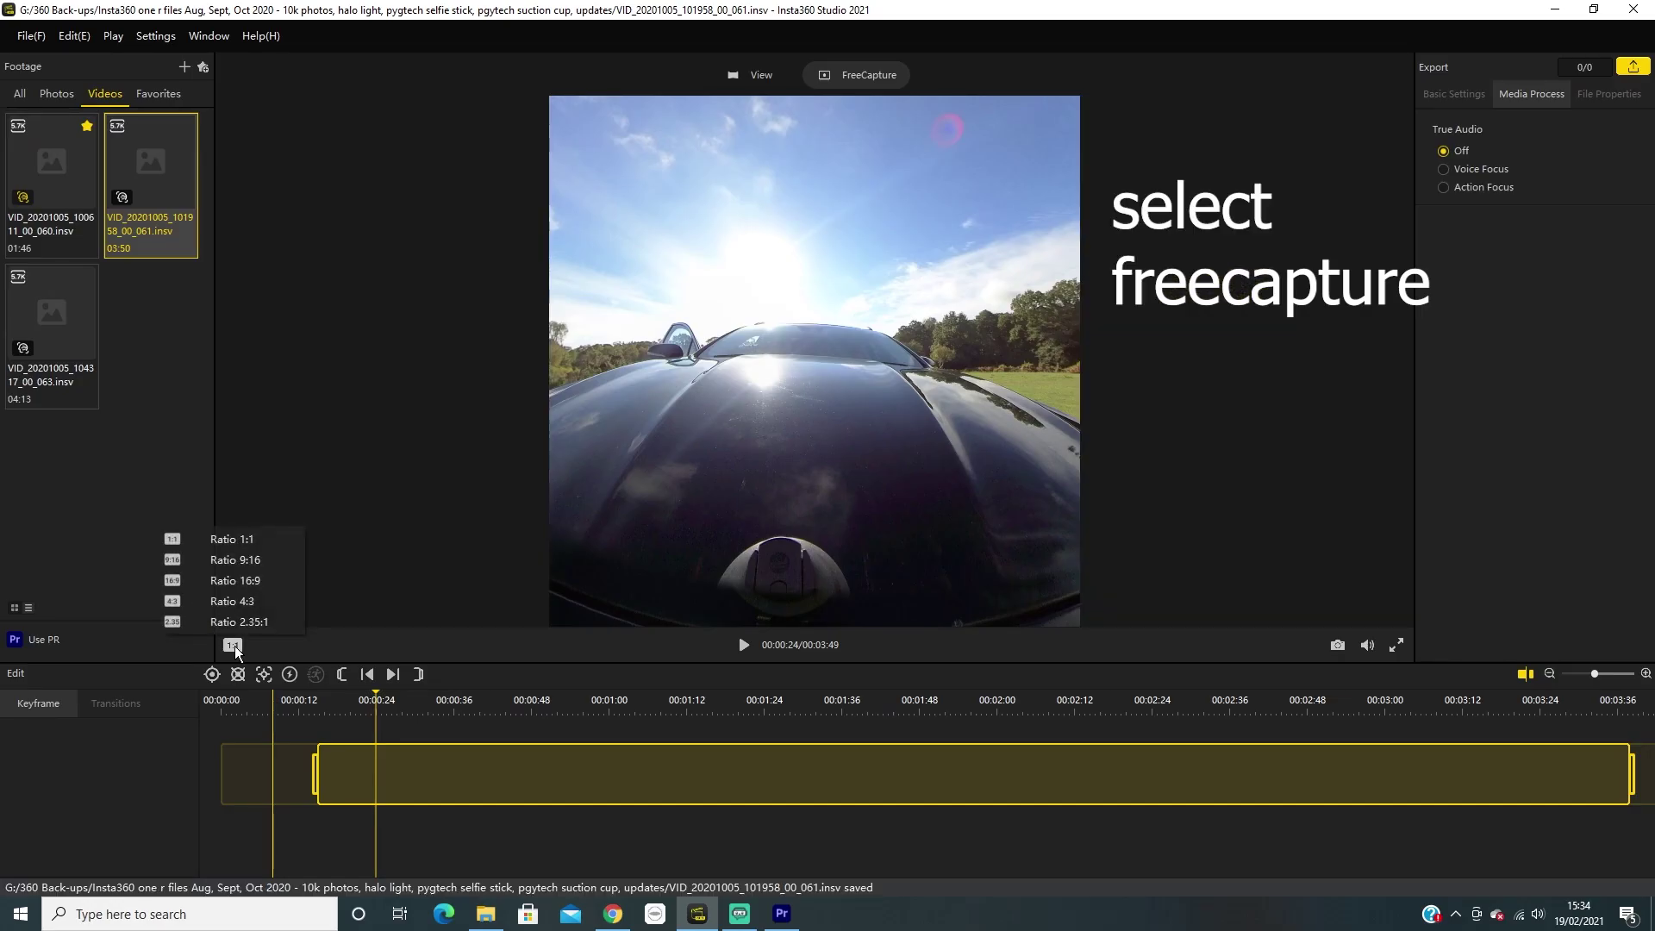
click(248, 581)
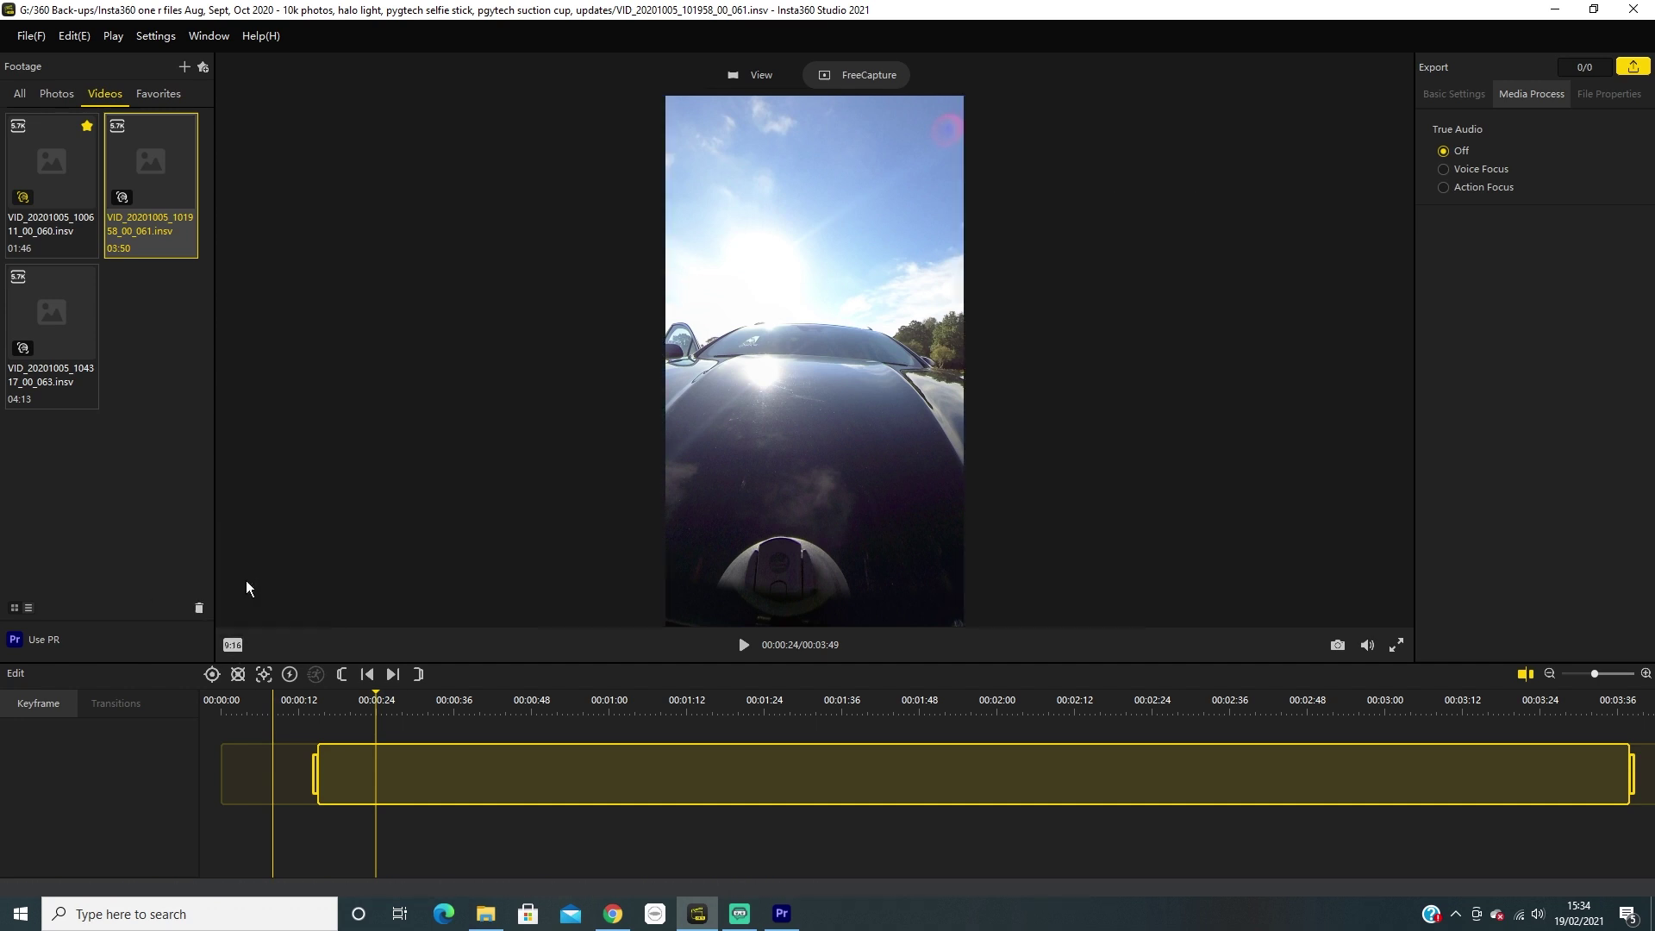
click(234, 647)
click(240, 608)
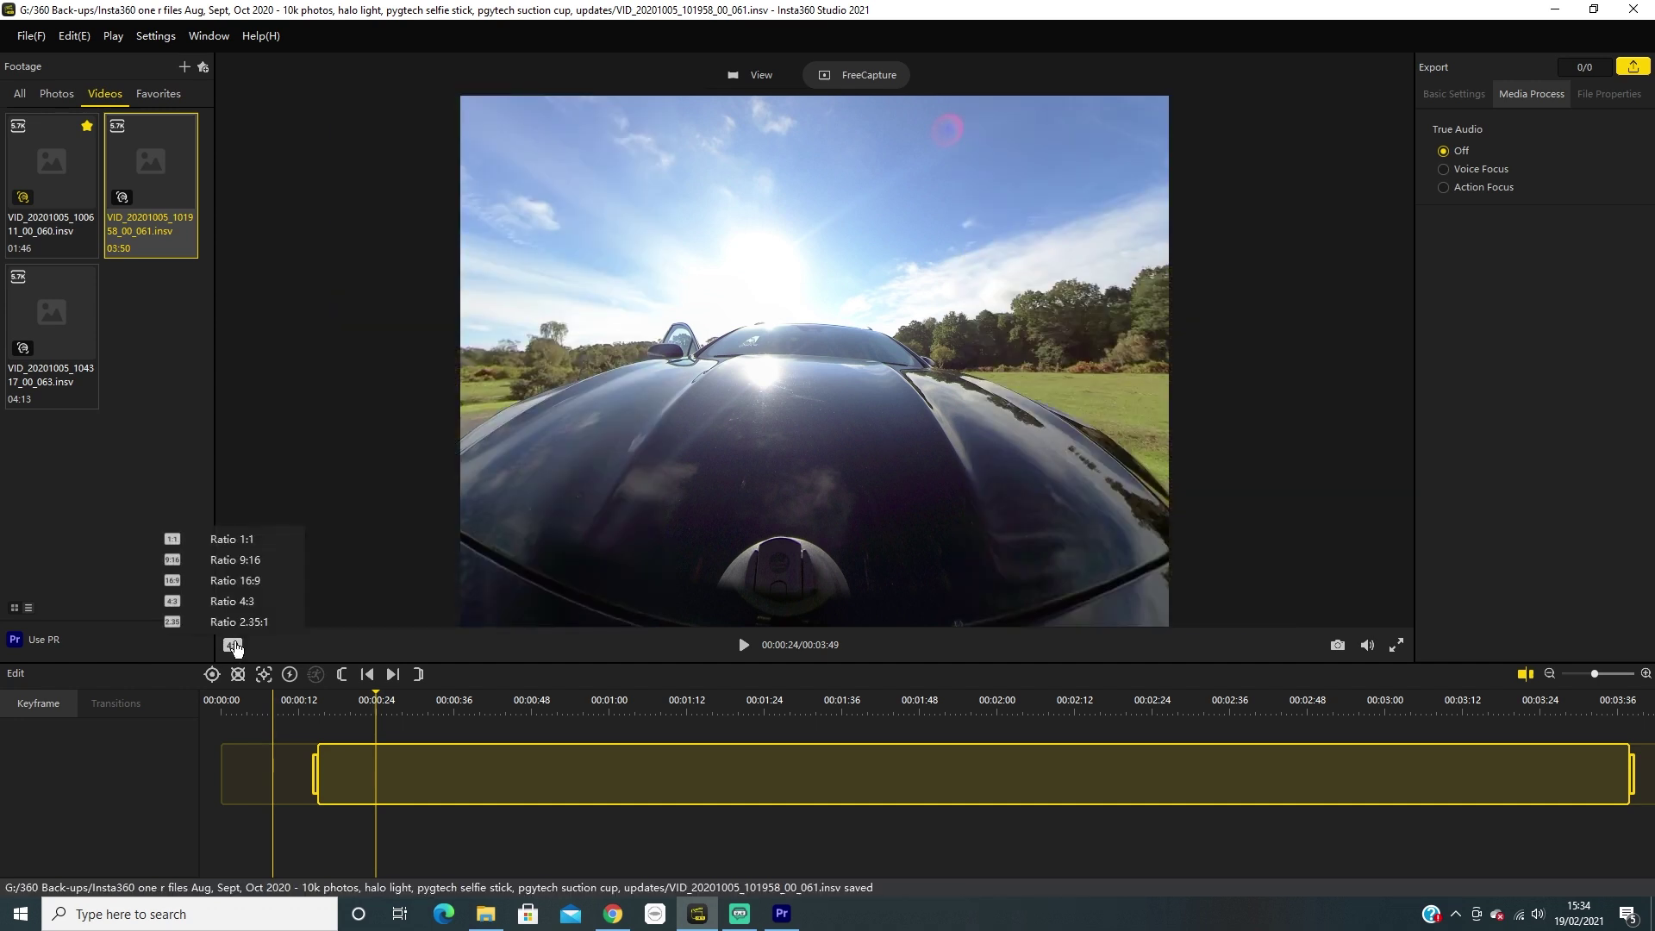
click(235, 621)
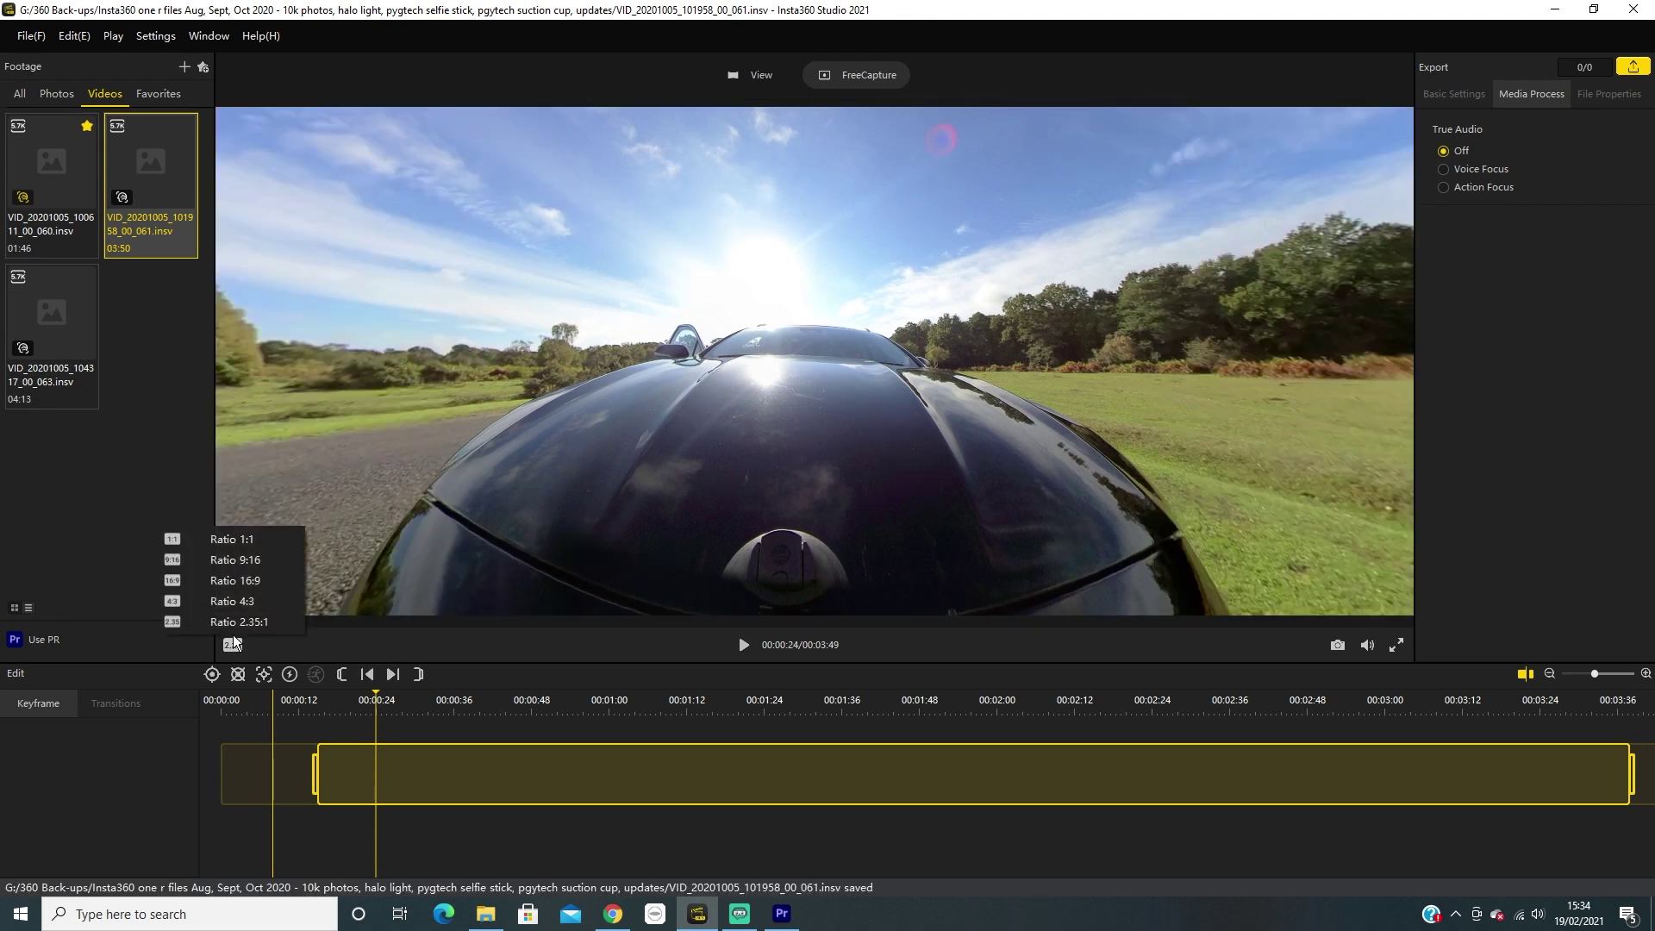
click(238, 581)
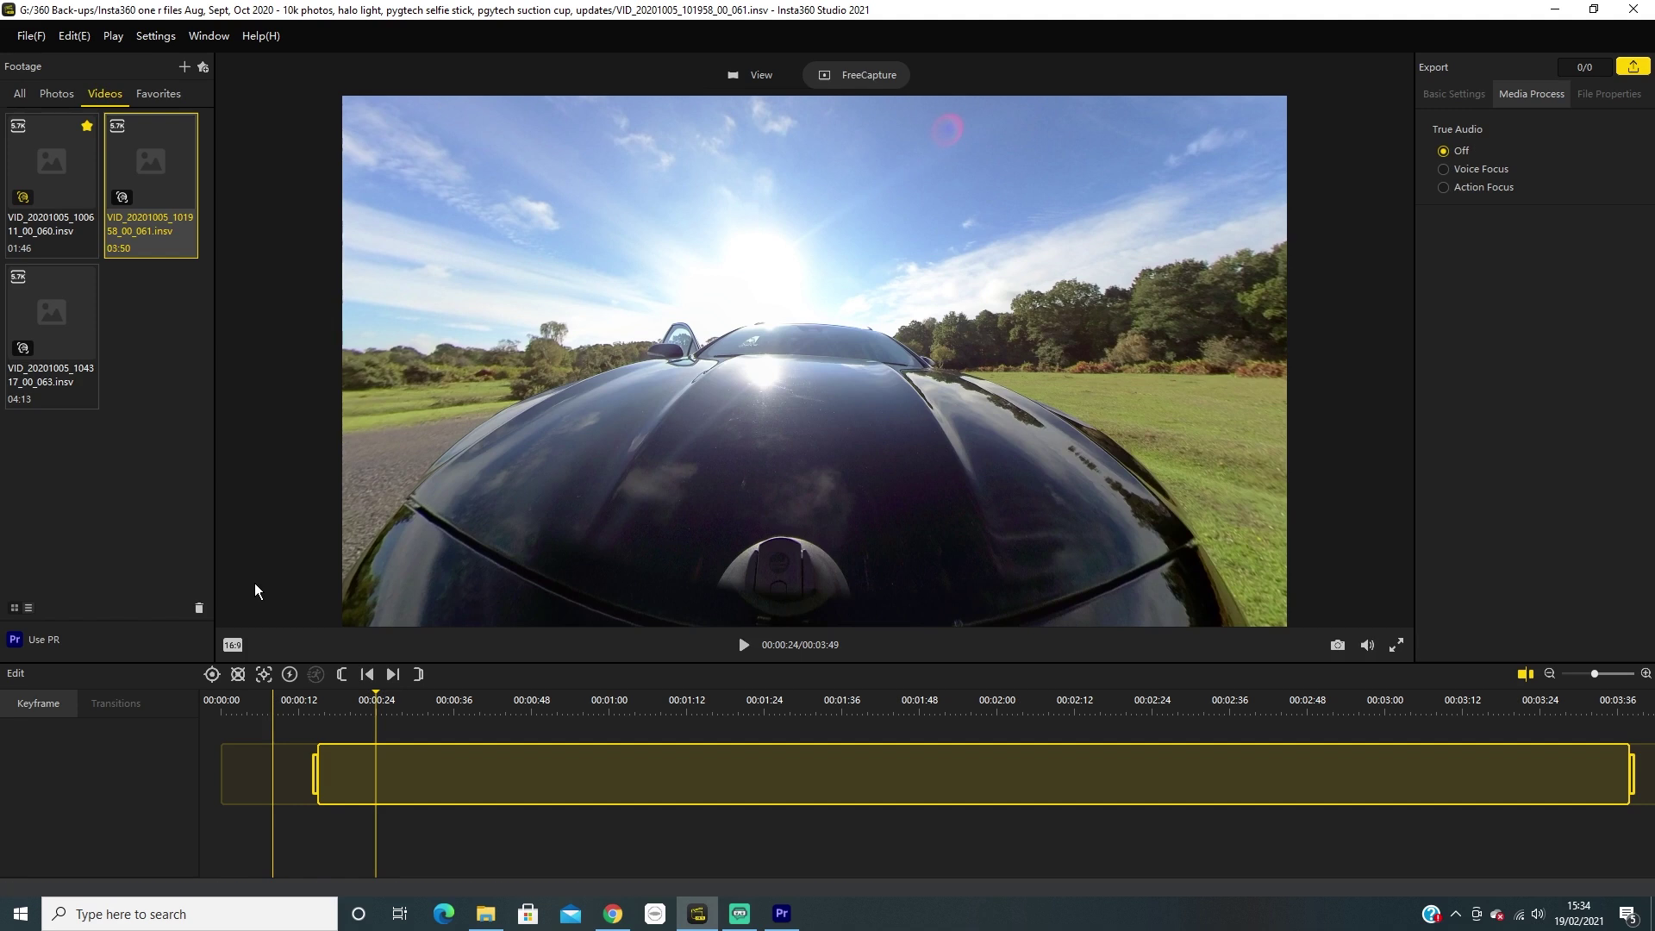
drag(316, 773, 681, 771)
Add a keyframe near 01:20, try view presets, and rotate the view to raise the car bonnet
click(610, 772)
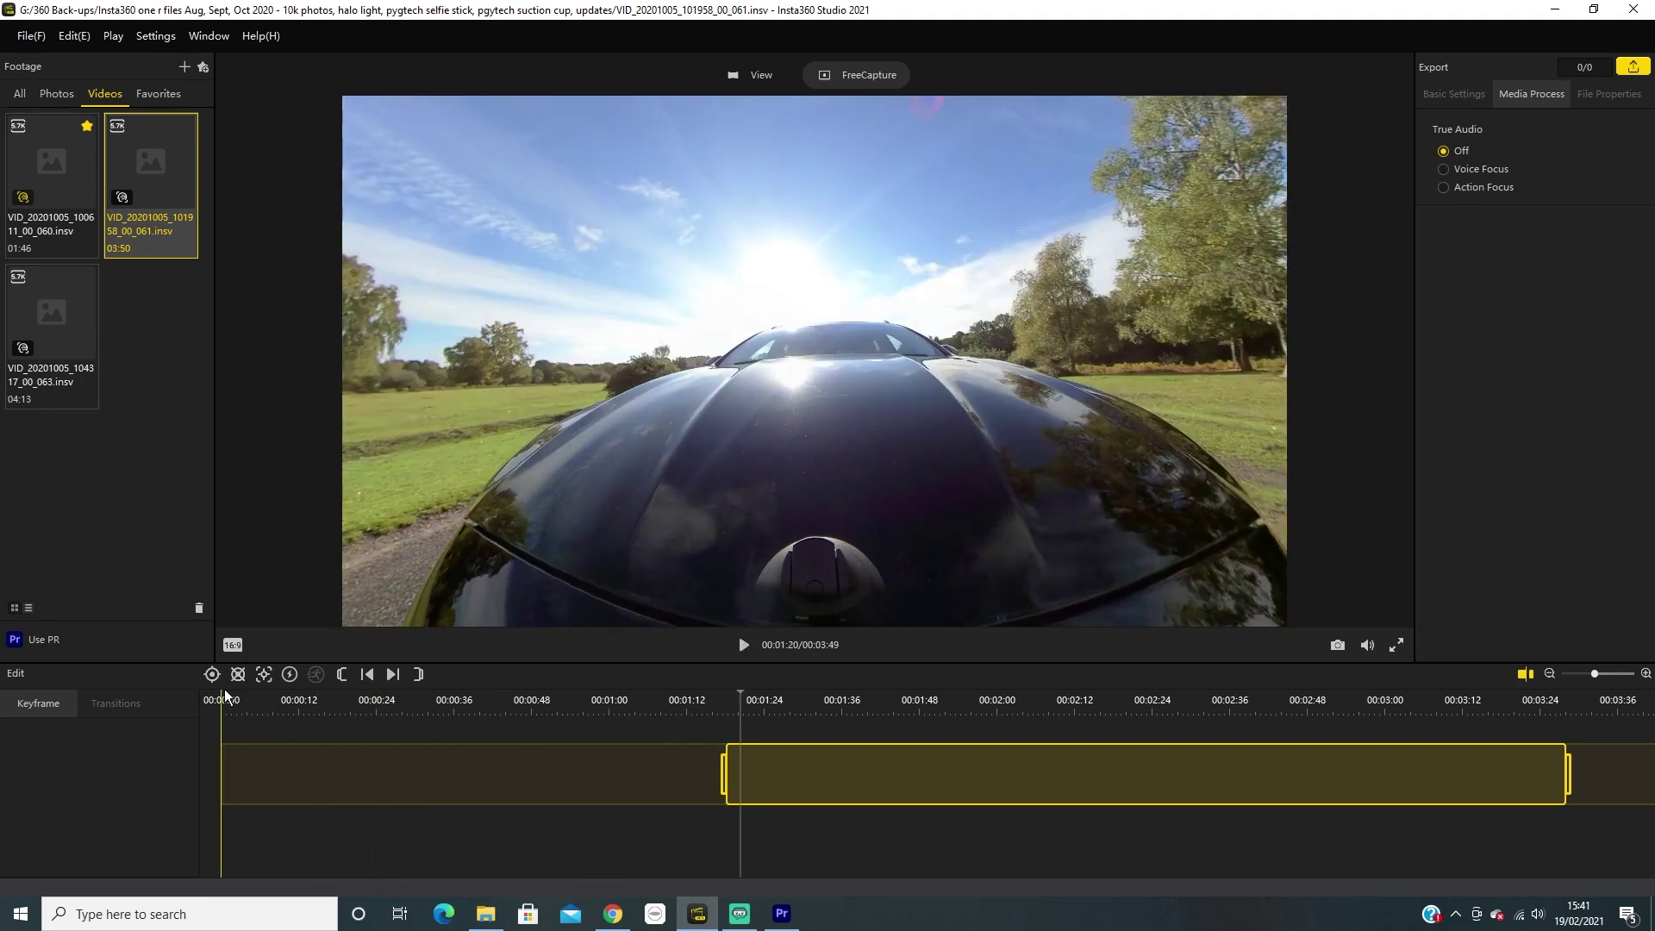
click(233, 645)
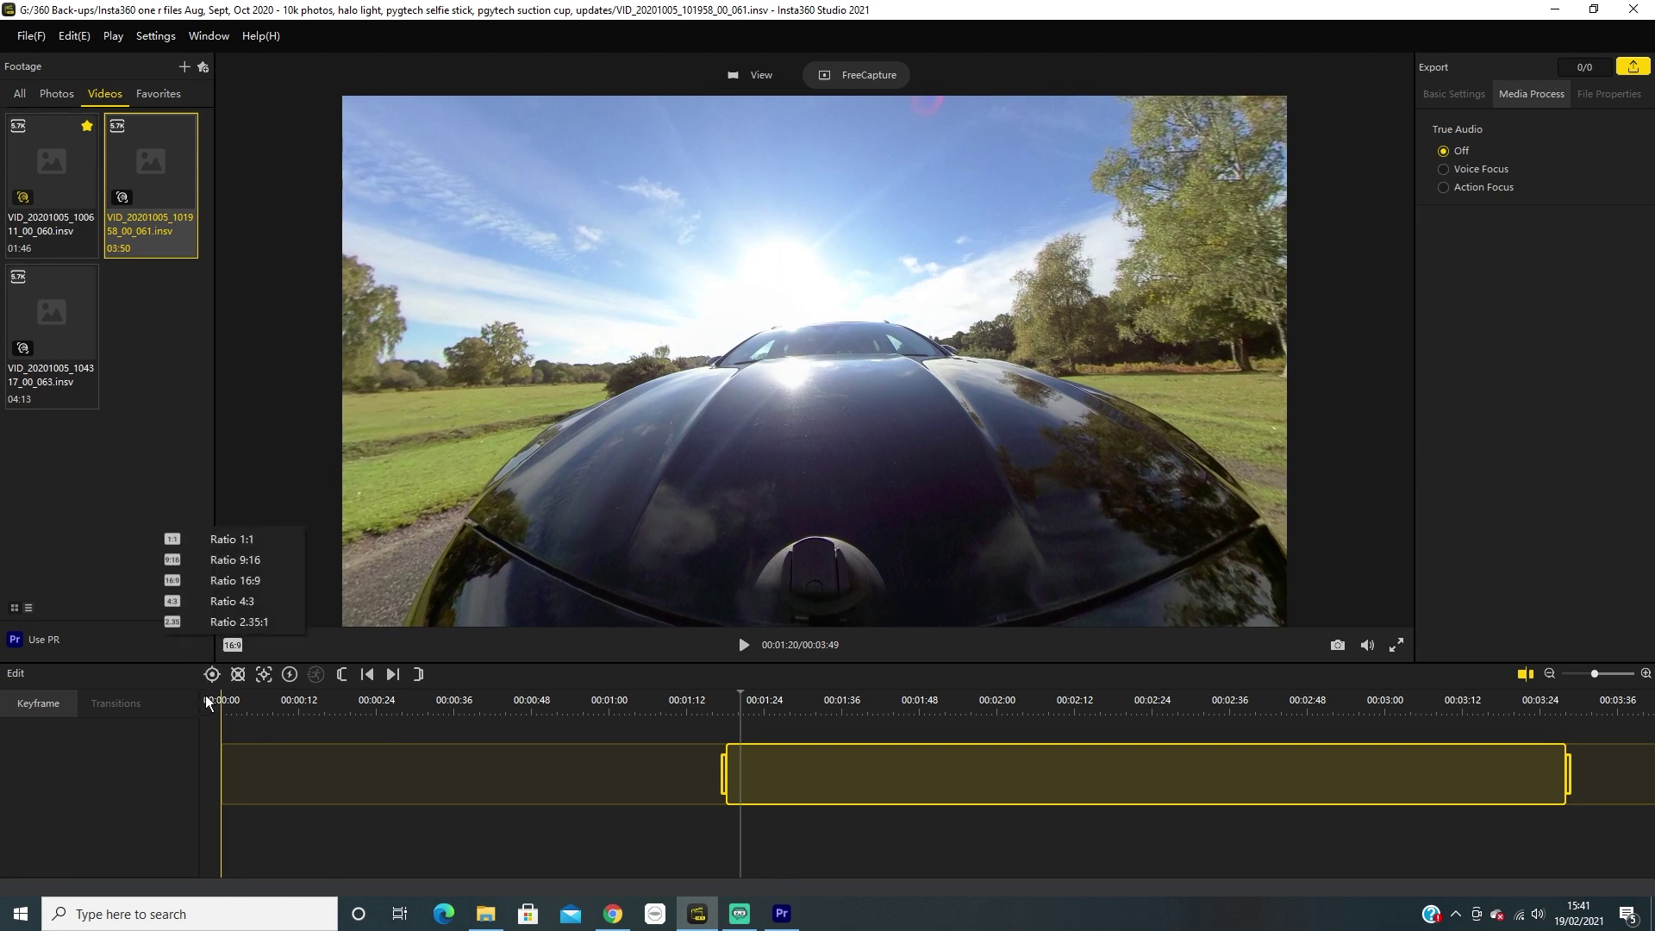
click(212, 674)
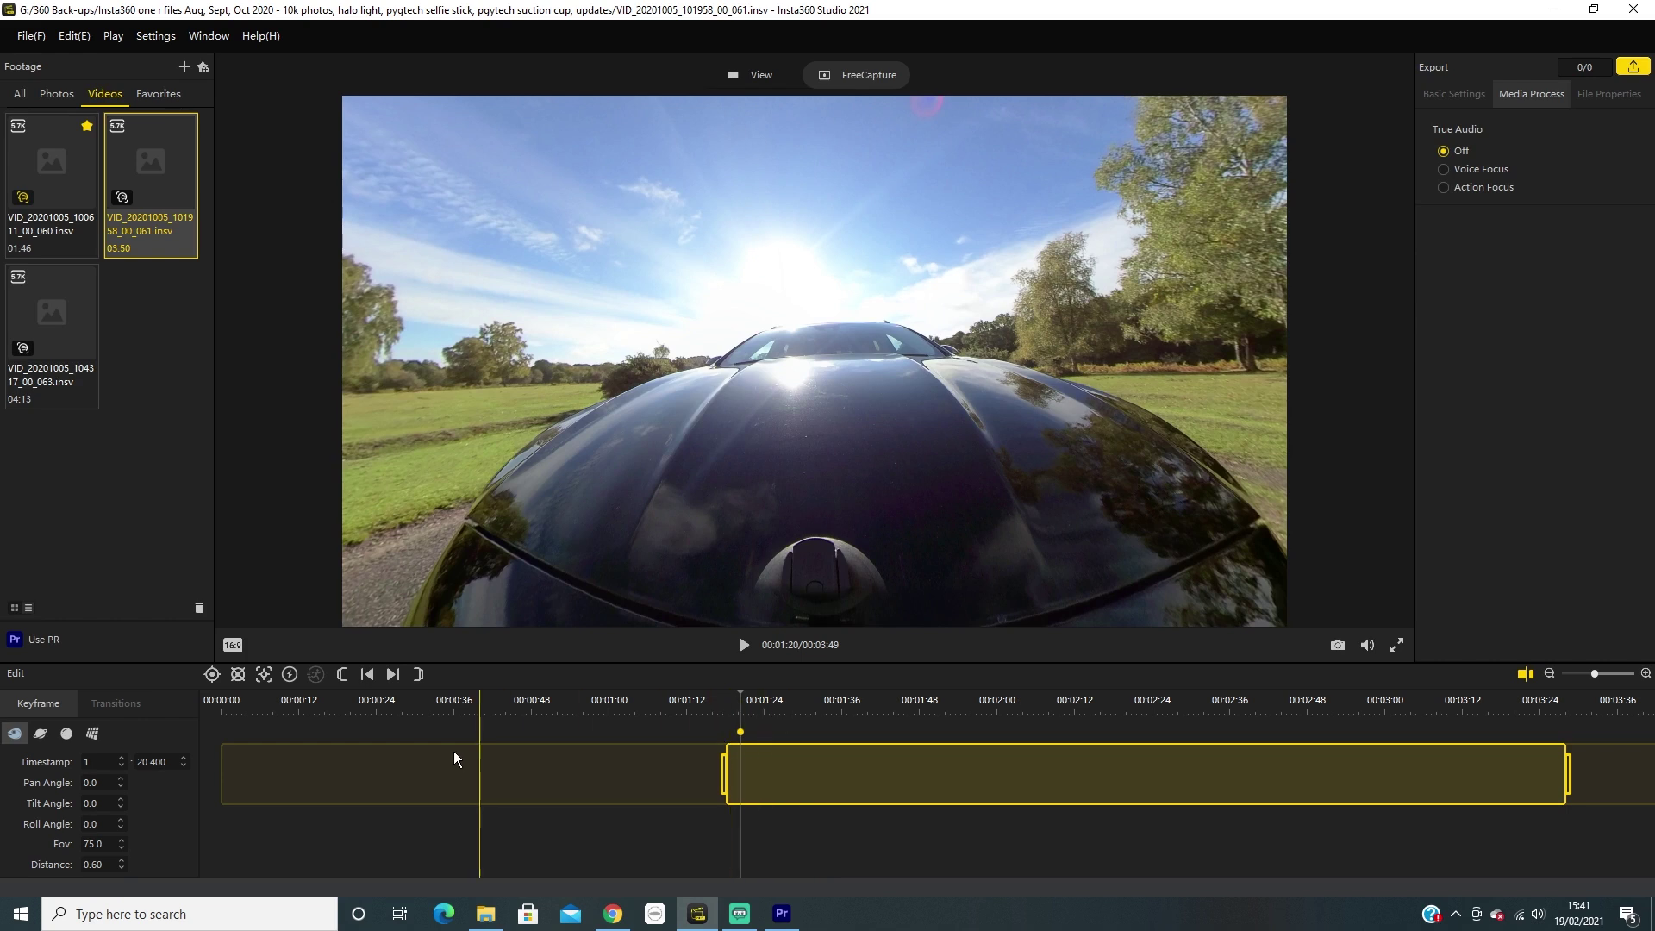
click(67, 733)
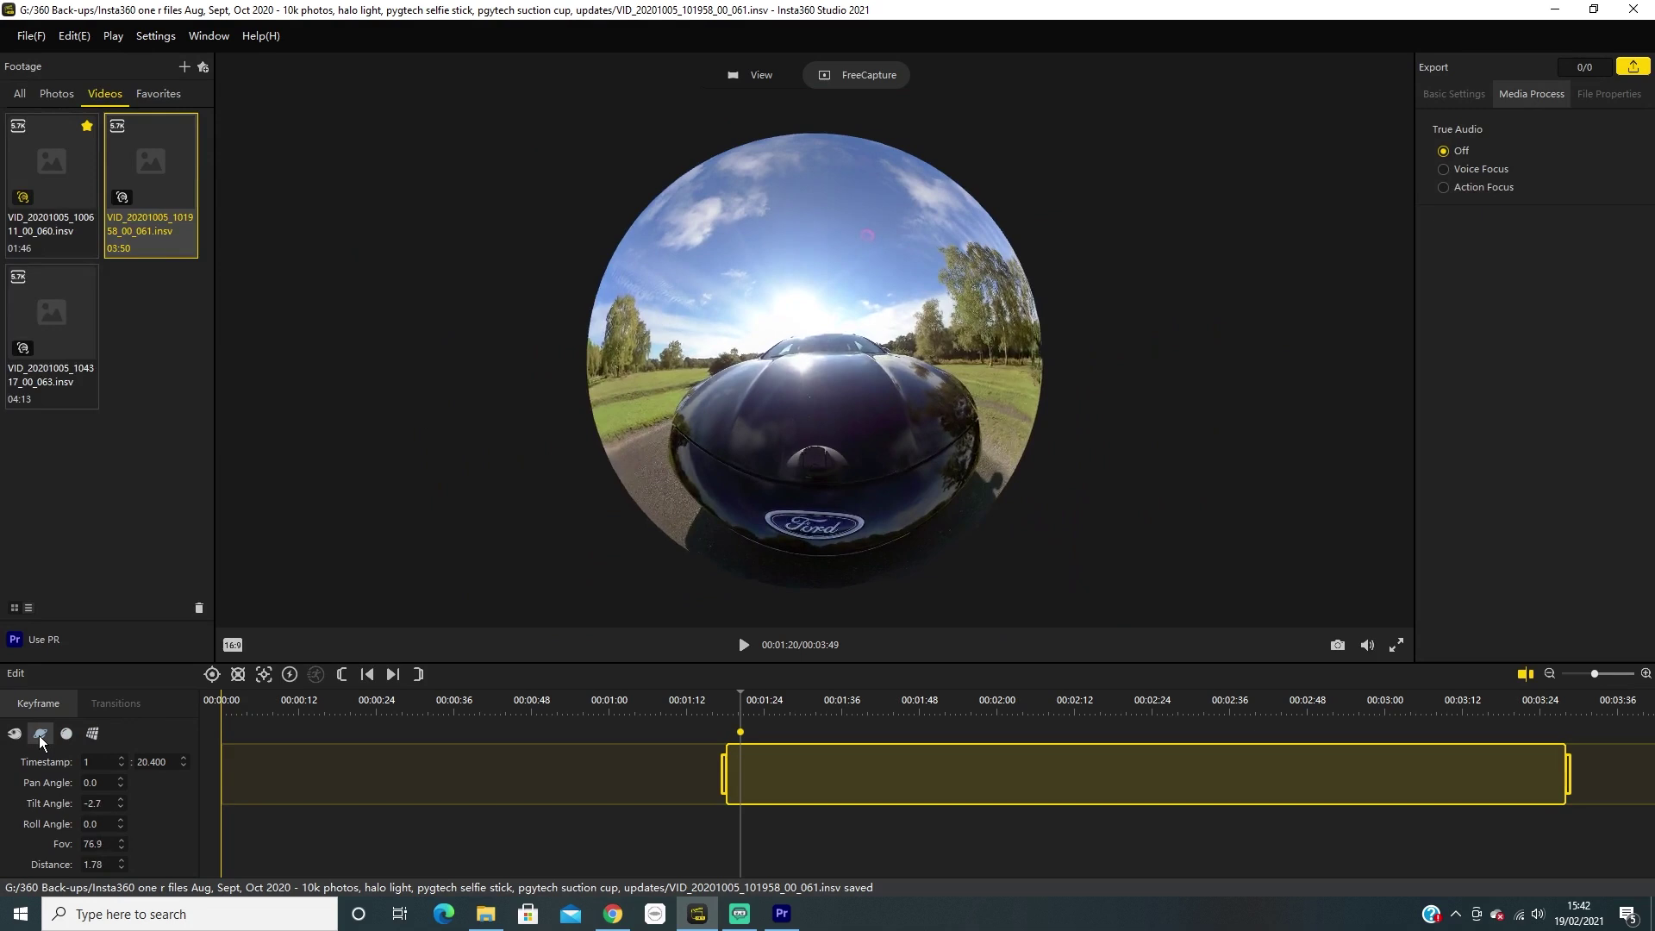
click(40, 734)
click(15, 734)
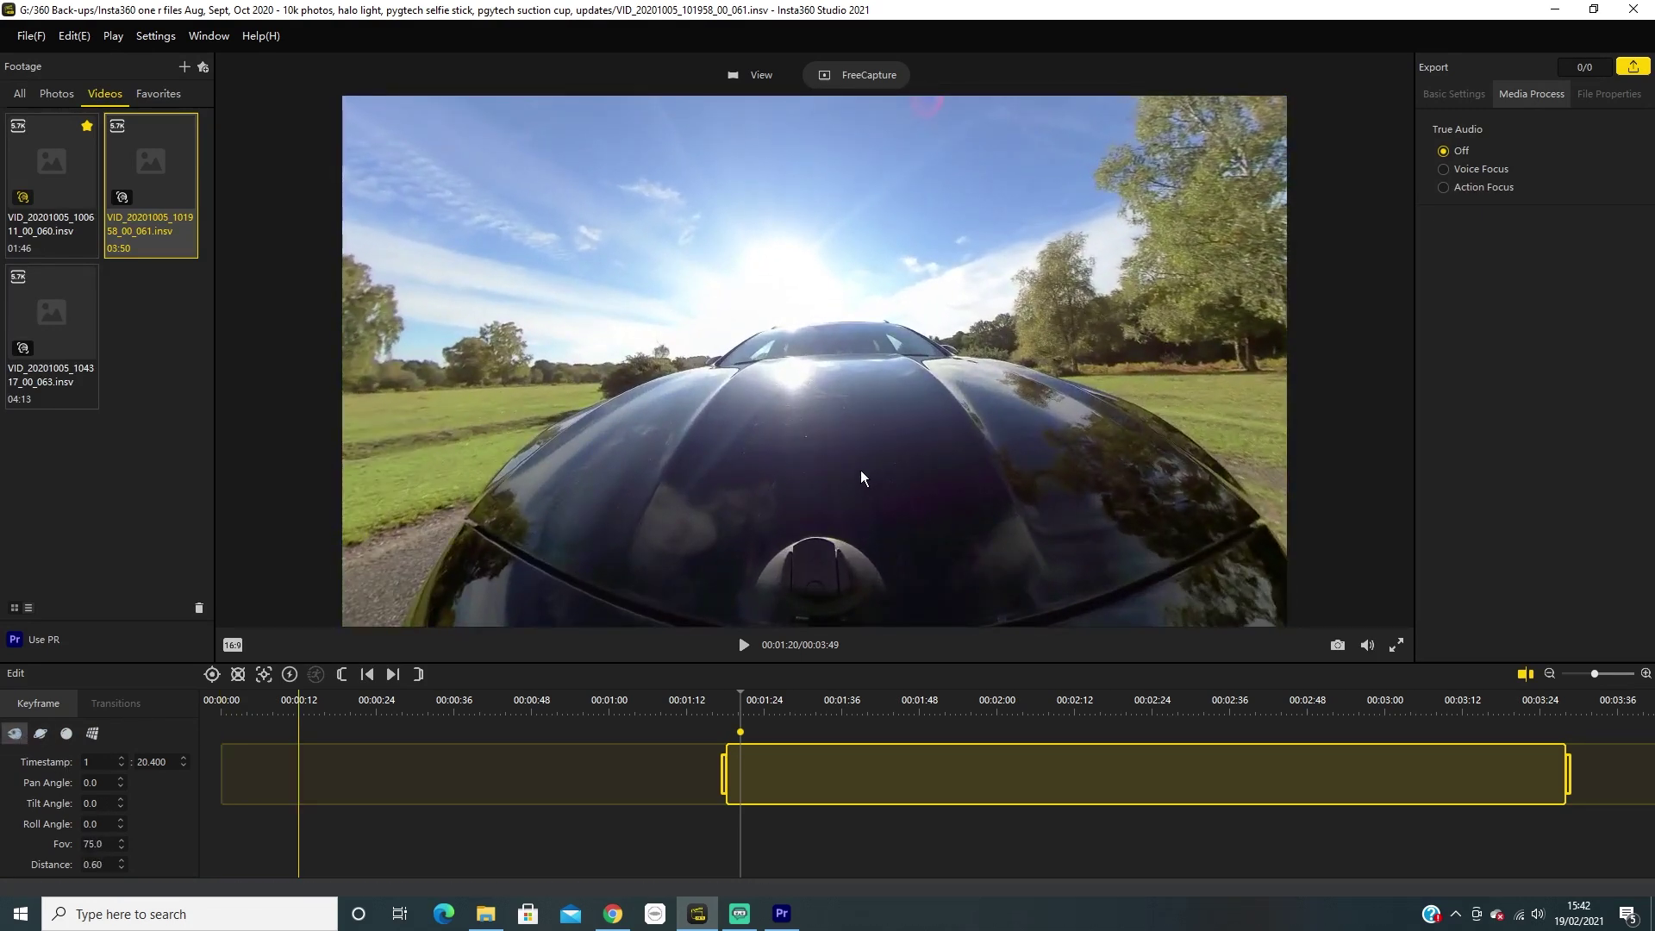
mouse_move(860, 469)
mouse_down()
mouse_move(850, 401)
mouse_move(884, 319)
mouse_move(780, 448)
mouse_move(764, 386)
mouse_move(809, 428)
mouse_move(804, 385)
mouse_move(835, 401)
mouse_move(698, 411)
mouse_move(1078, 334)
mouse_move(745, 406)
mouse_move(591, 384)
mouse_move(850, 336)
mouse_move(896, 380)
mouse_move(981, 388)
mouse_move(987, 462)
mouse_up()
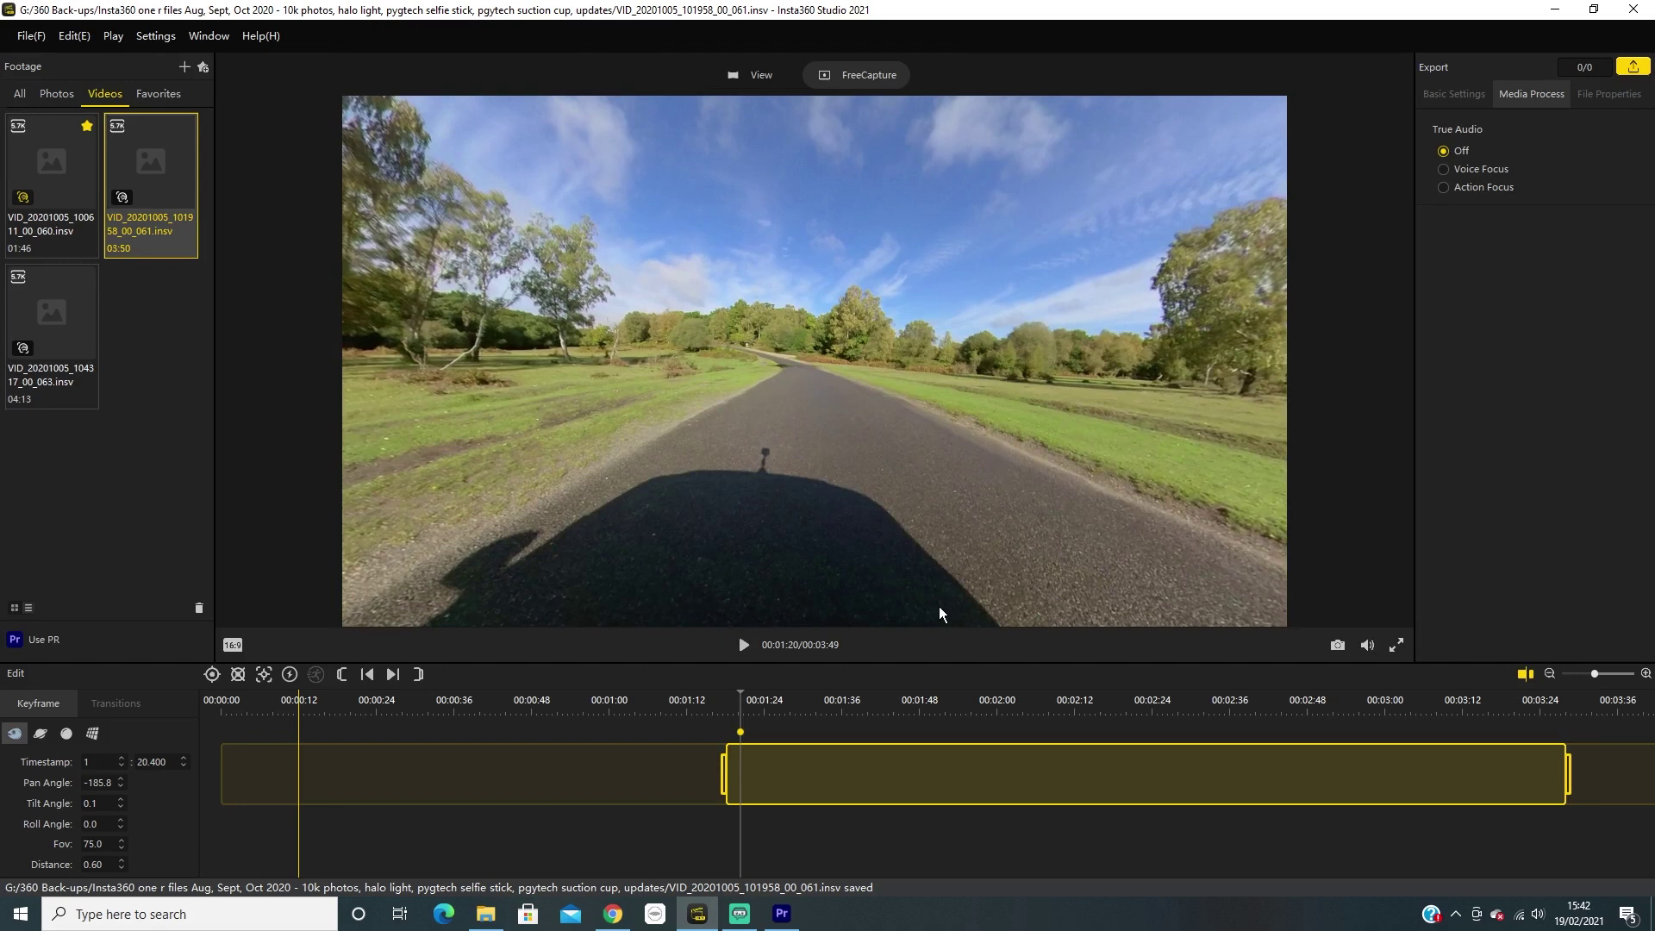
Add a second keyframe centred on the car bonnet and move it to about 01:39
click(742, 645)
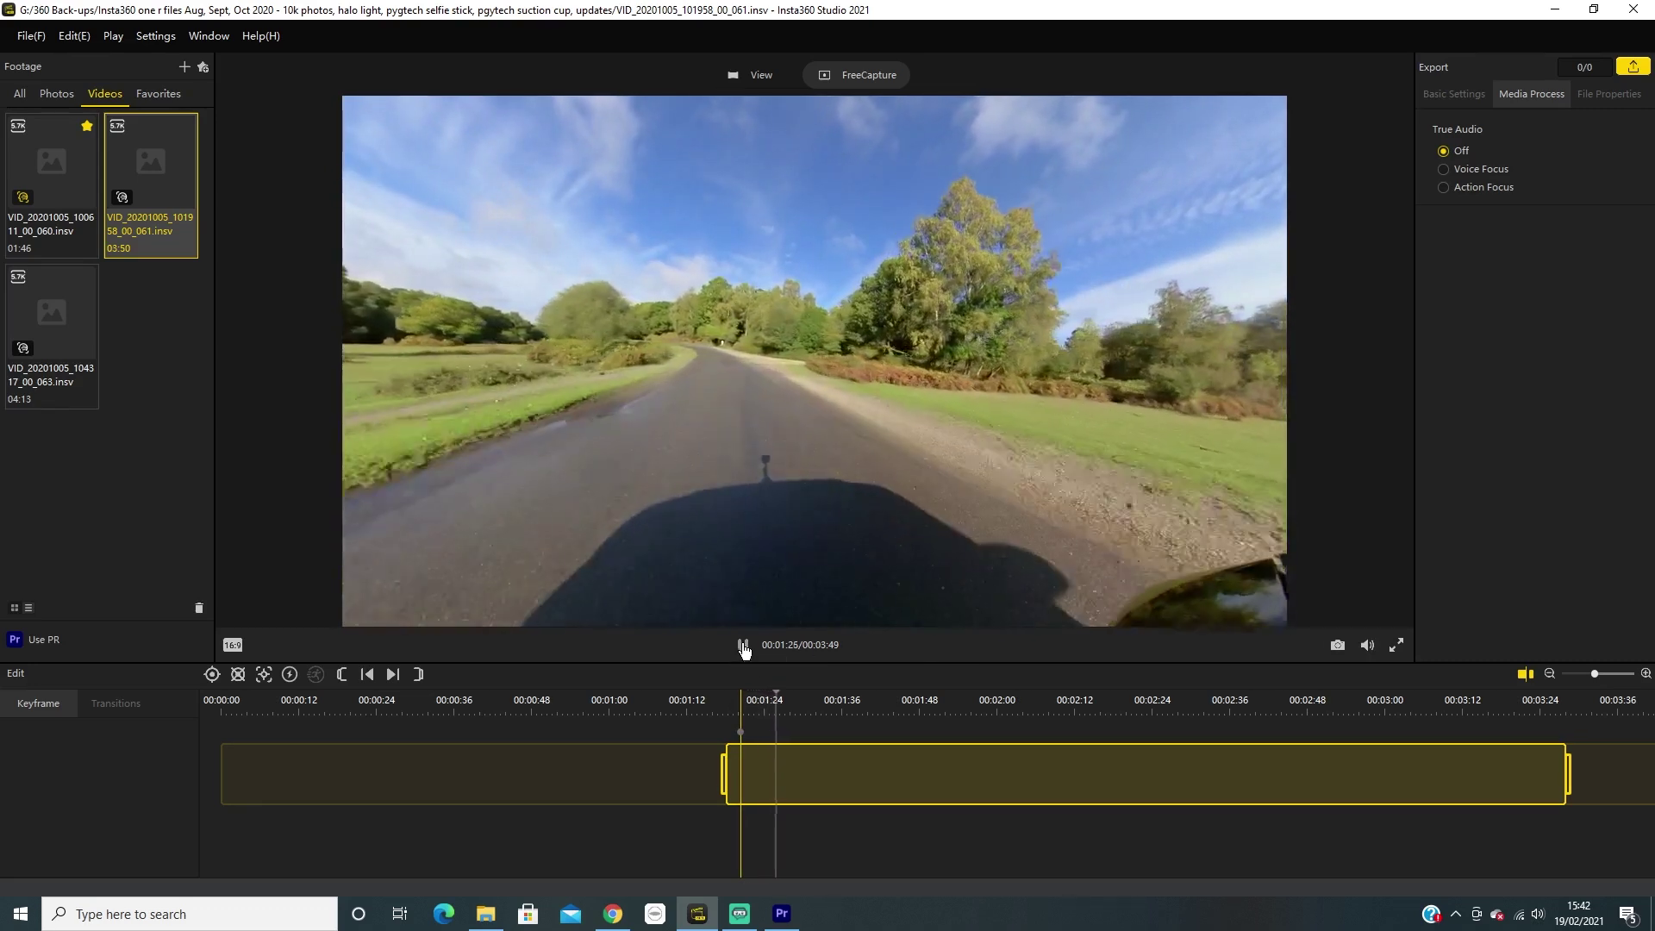
click(743, 646)
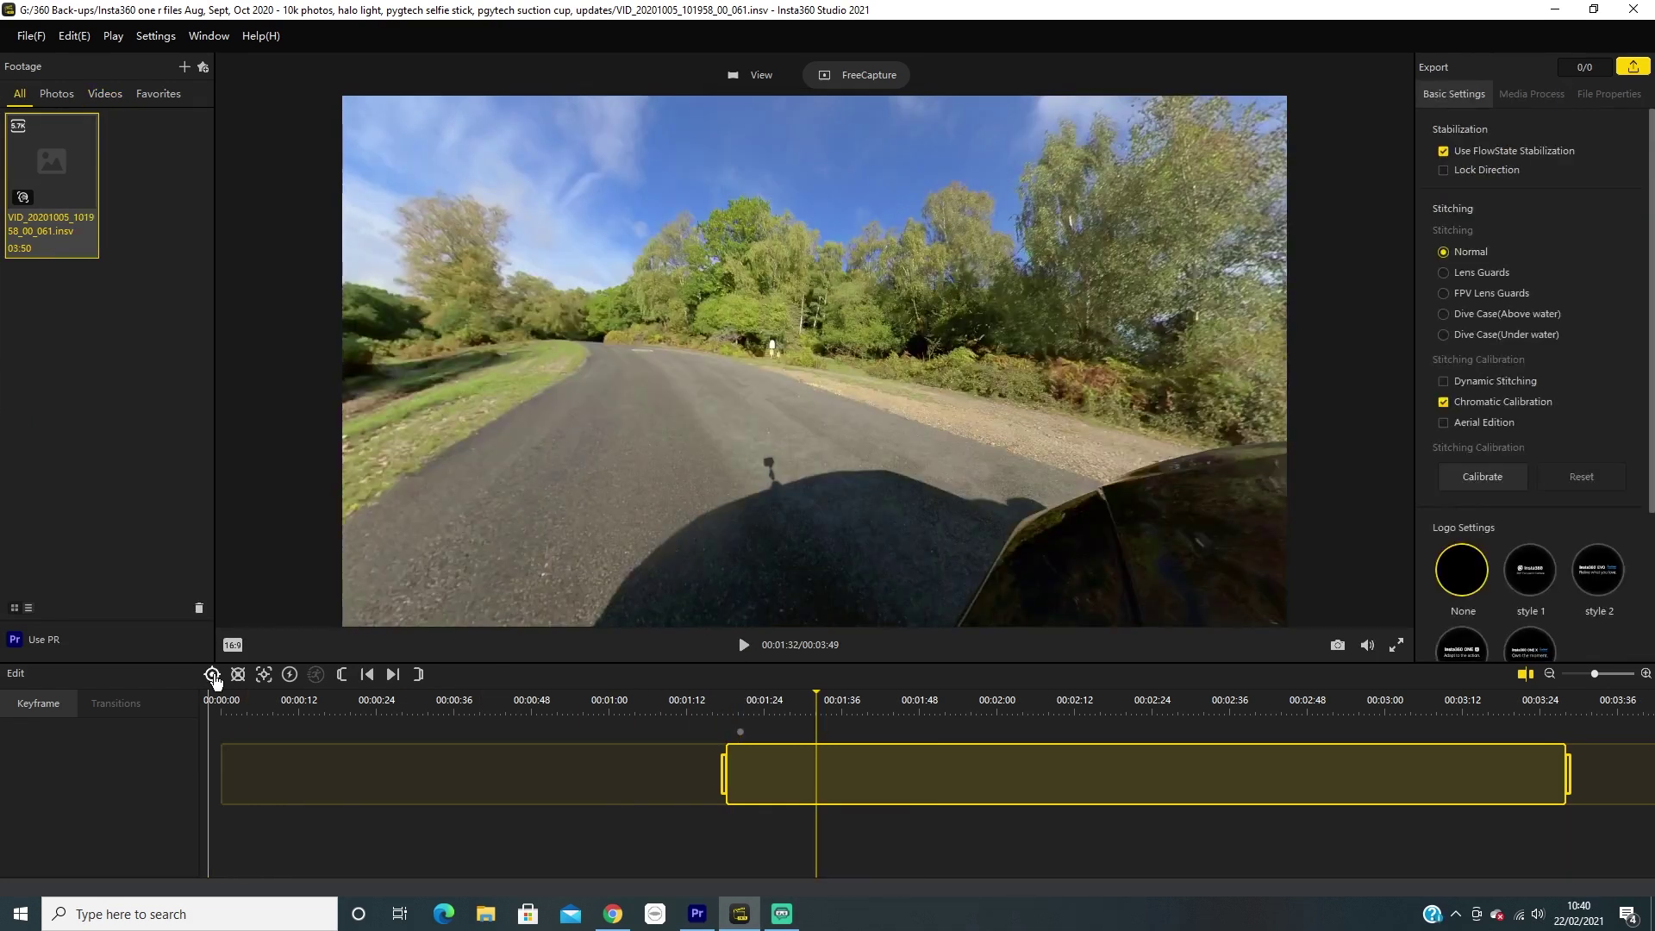
click(212, 675)
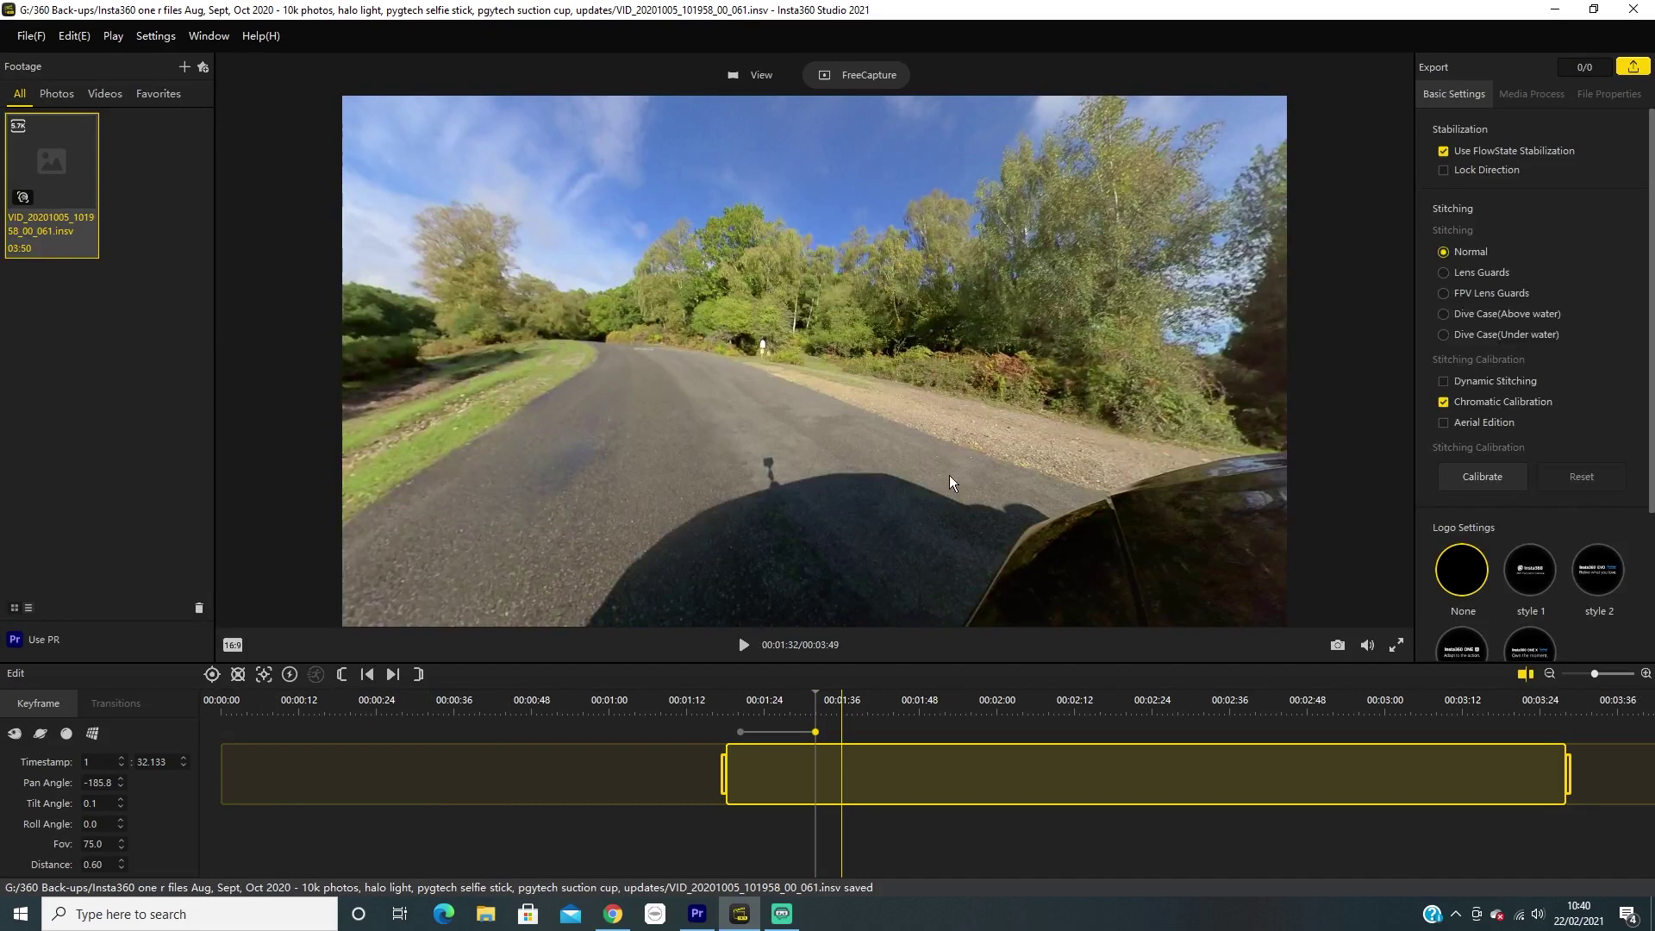
drag(949, 474, 585, 402)
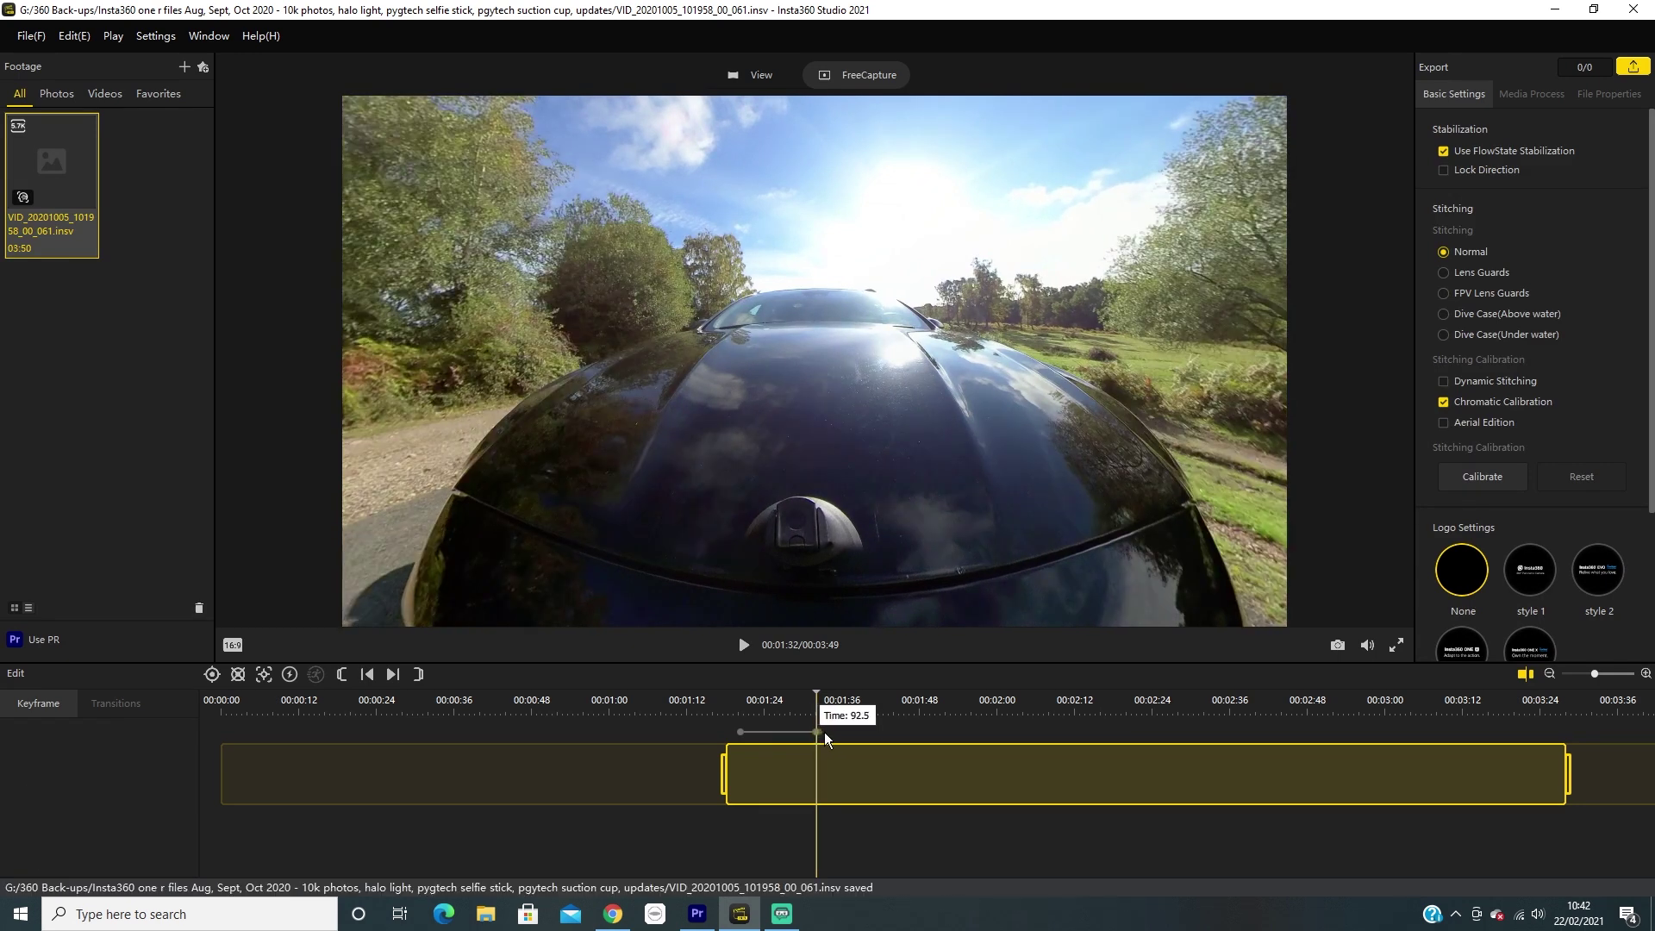
drag(866, 732, 869, 732)
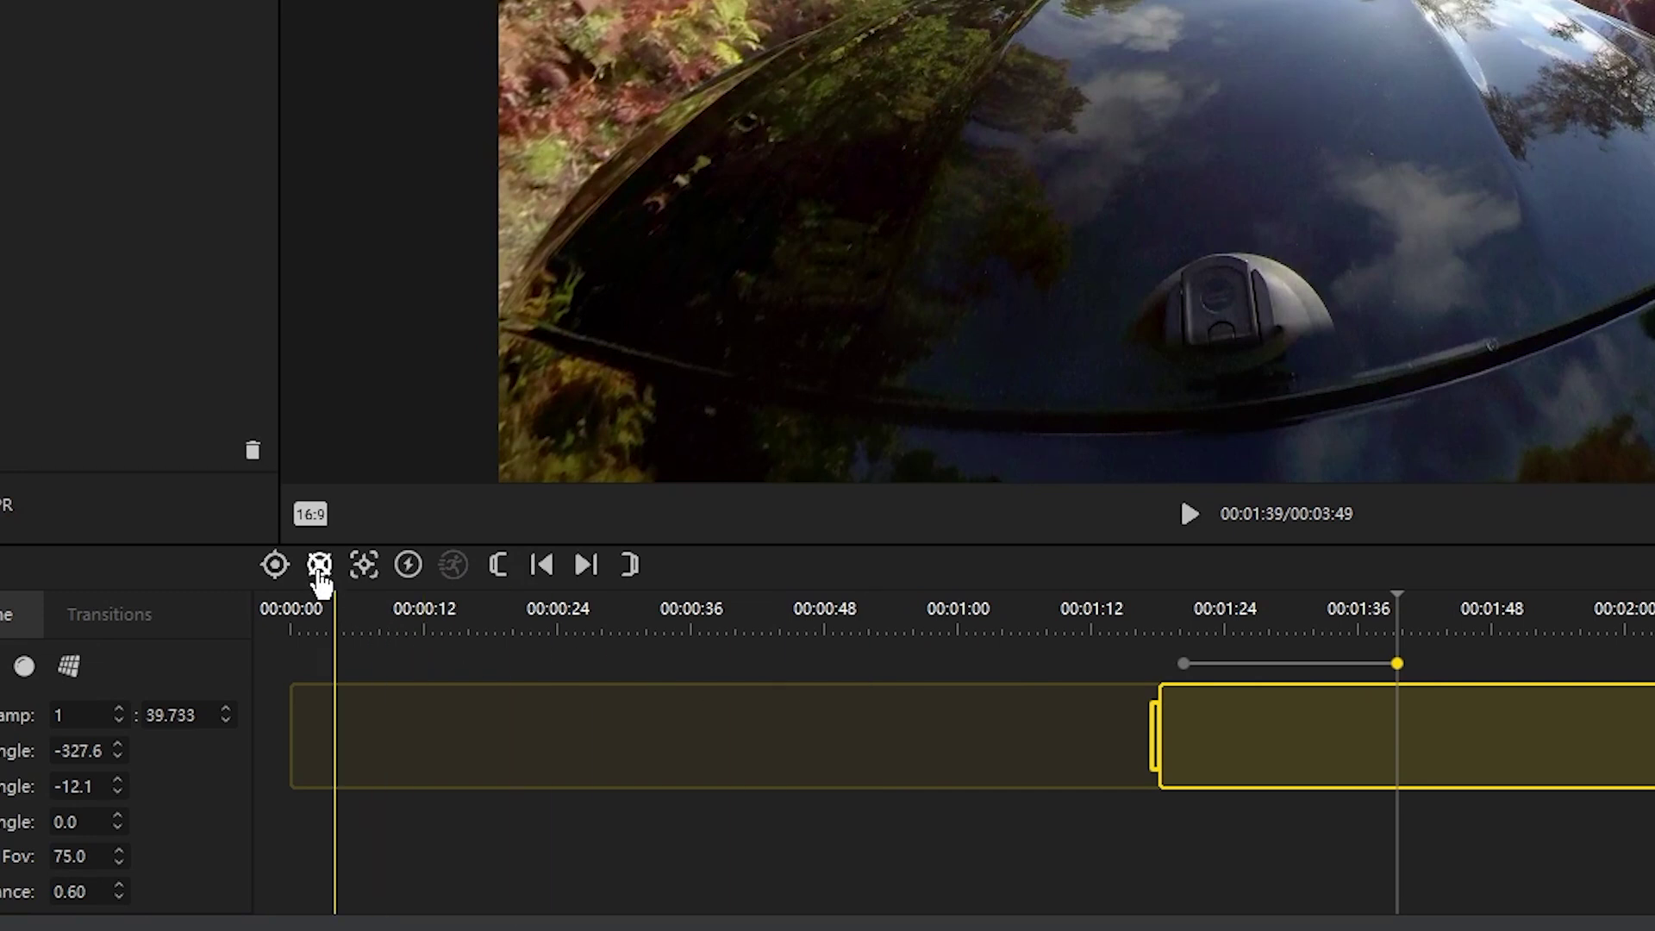
Reset the 01:39 keyframe and give it a rotated tiny-planet view
click(319, 567)
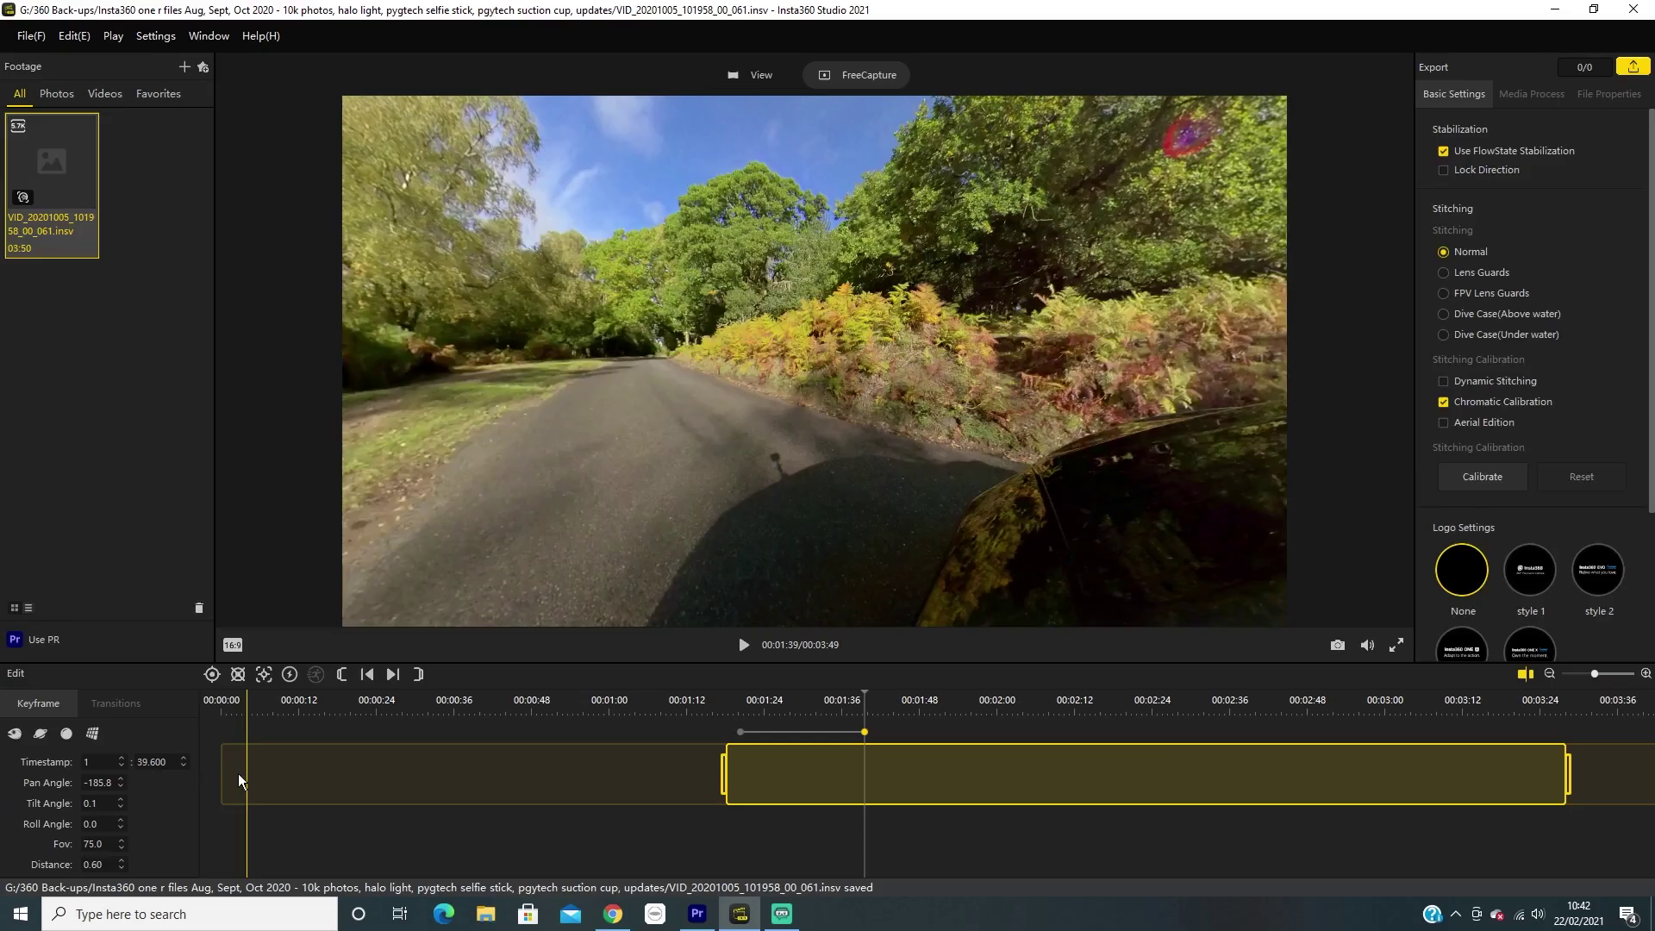
click(40, 733)
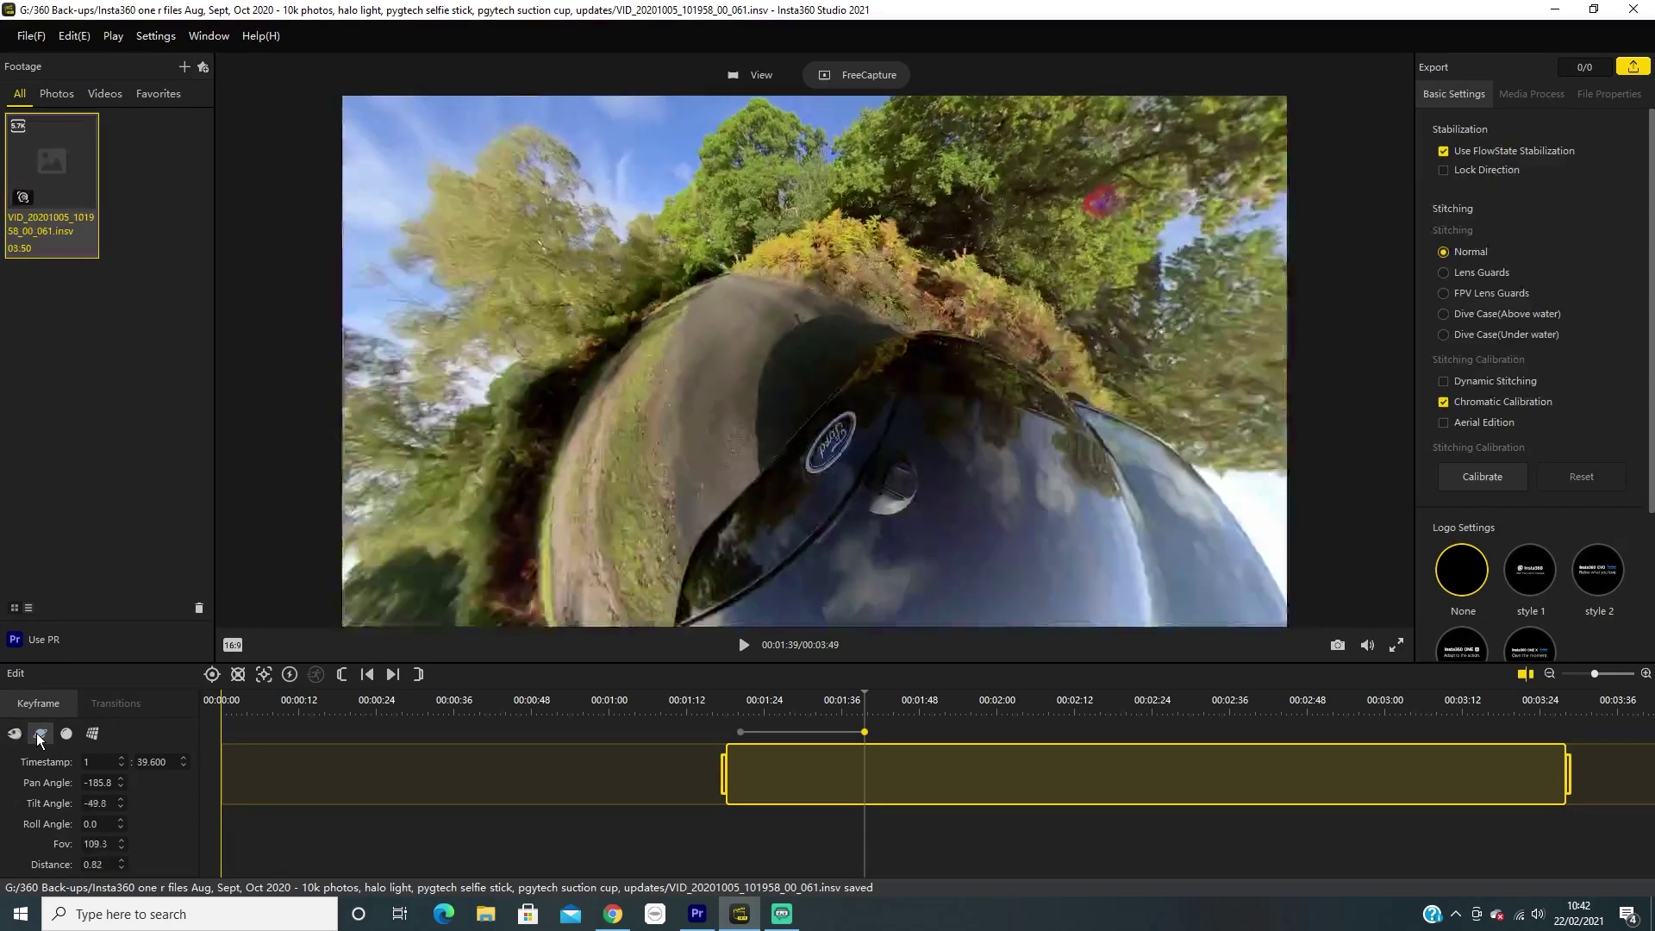
drag(1000, 297, 446, 294)
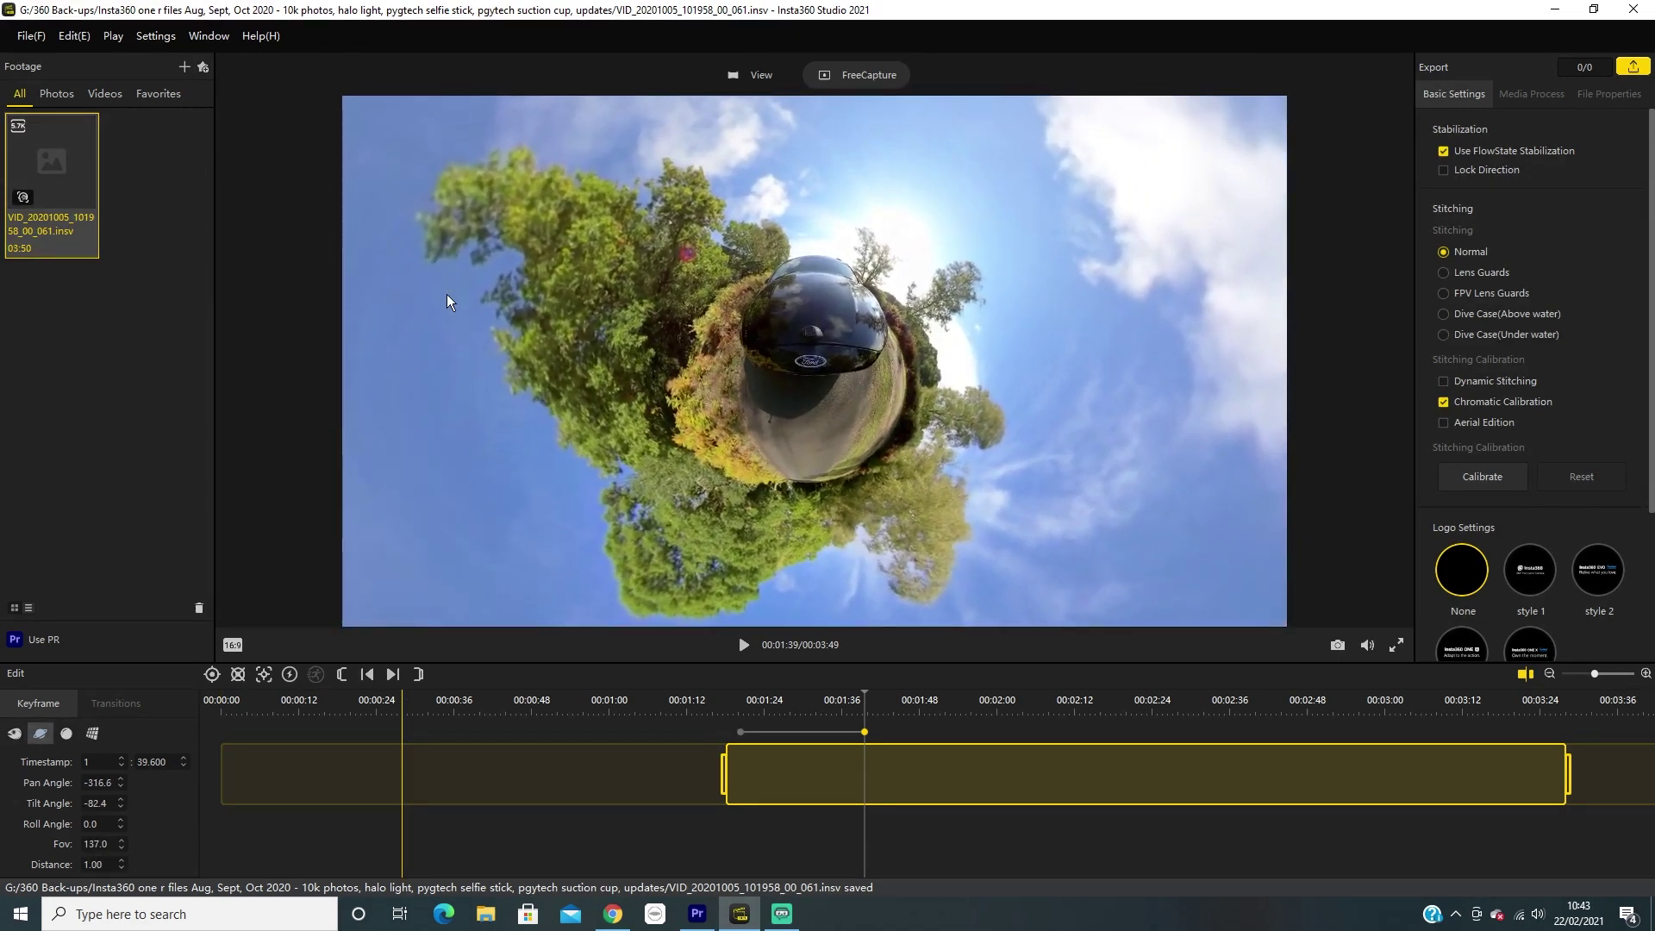
Play back the tiny-planet transition from 01:18, then add a keyframe at 01:52
click(756, 704)
click(743, 646)
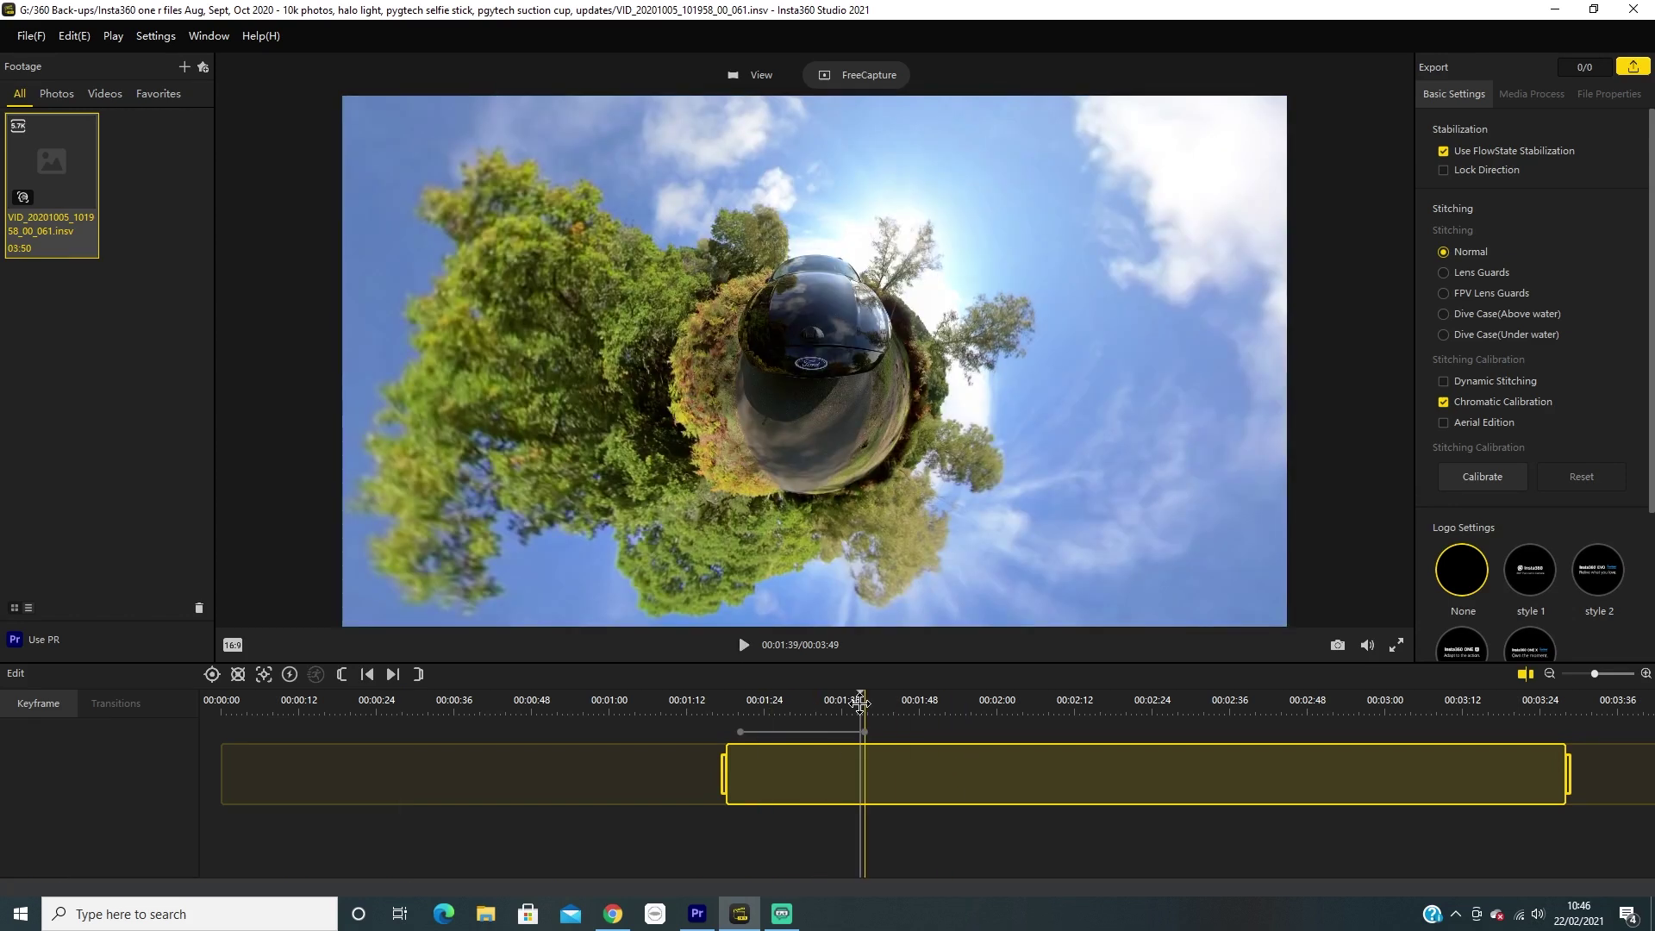
click(737, 695)
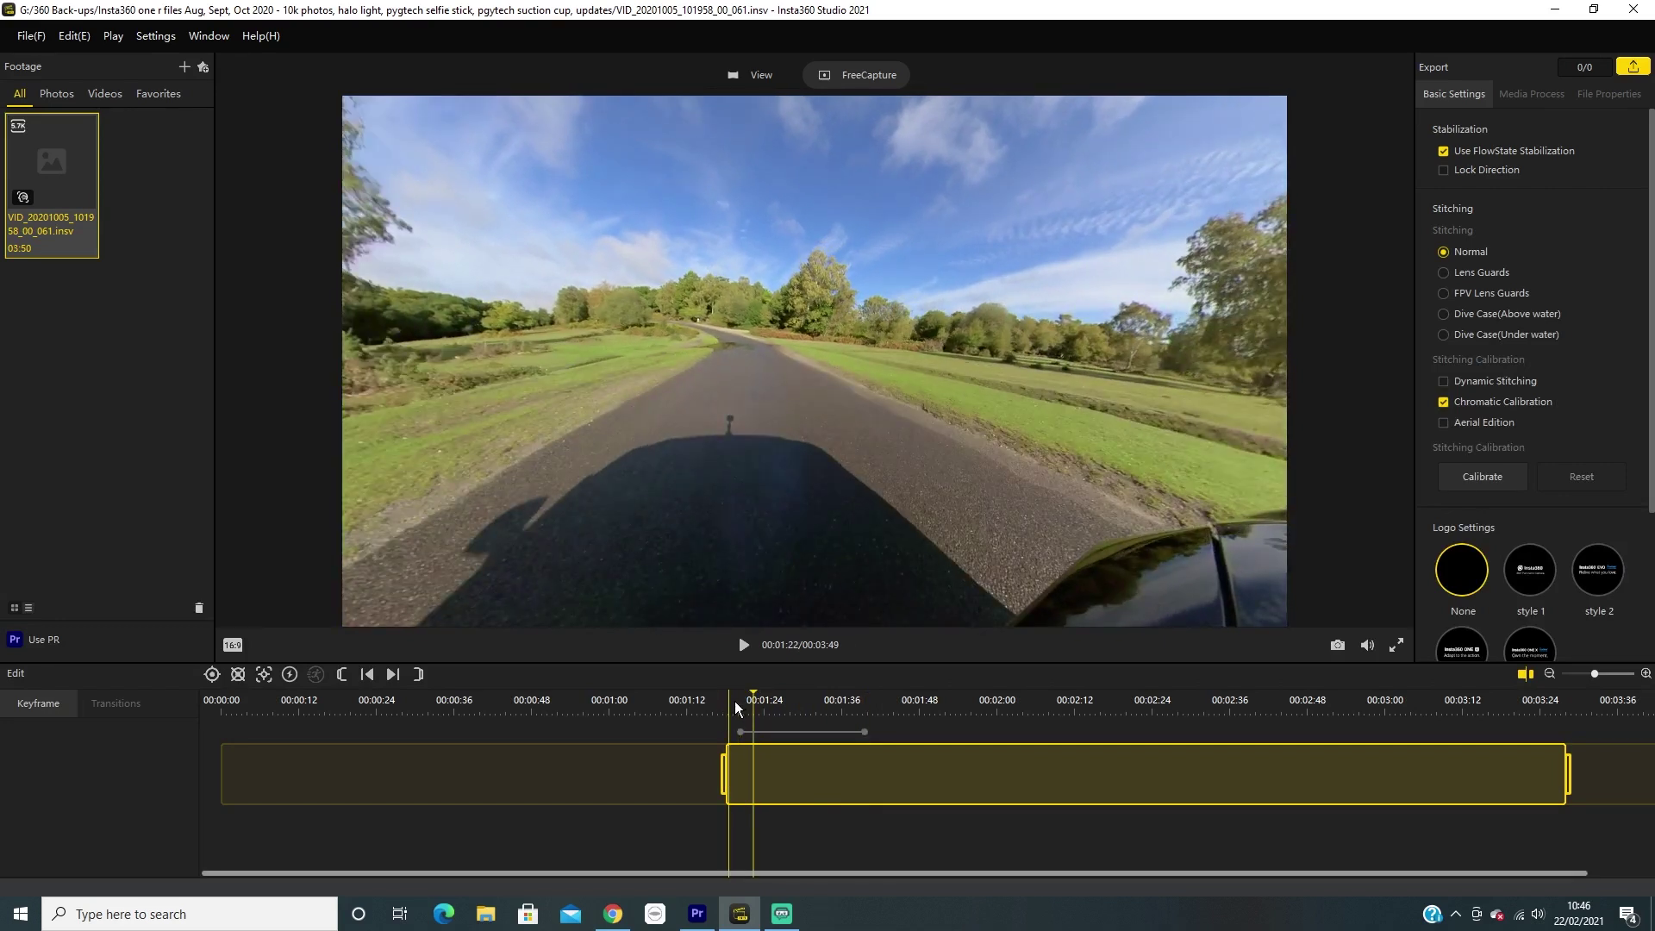
click(734, 701)
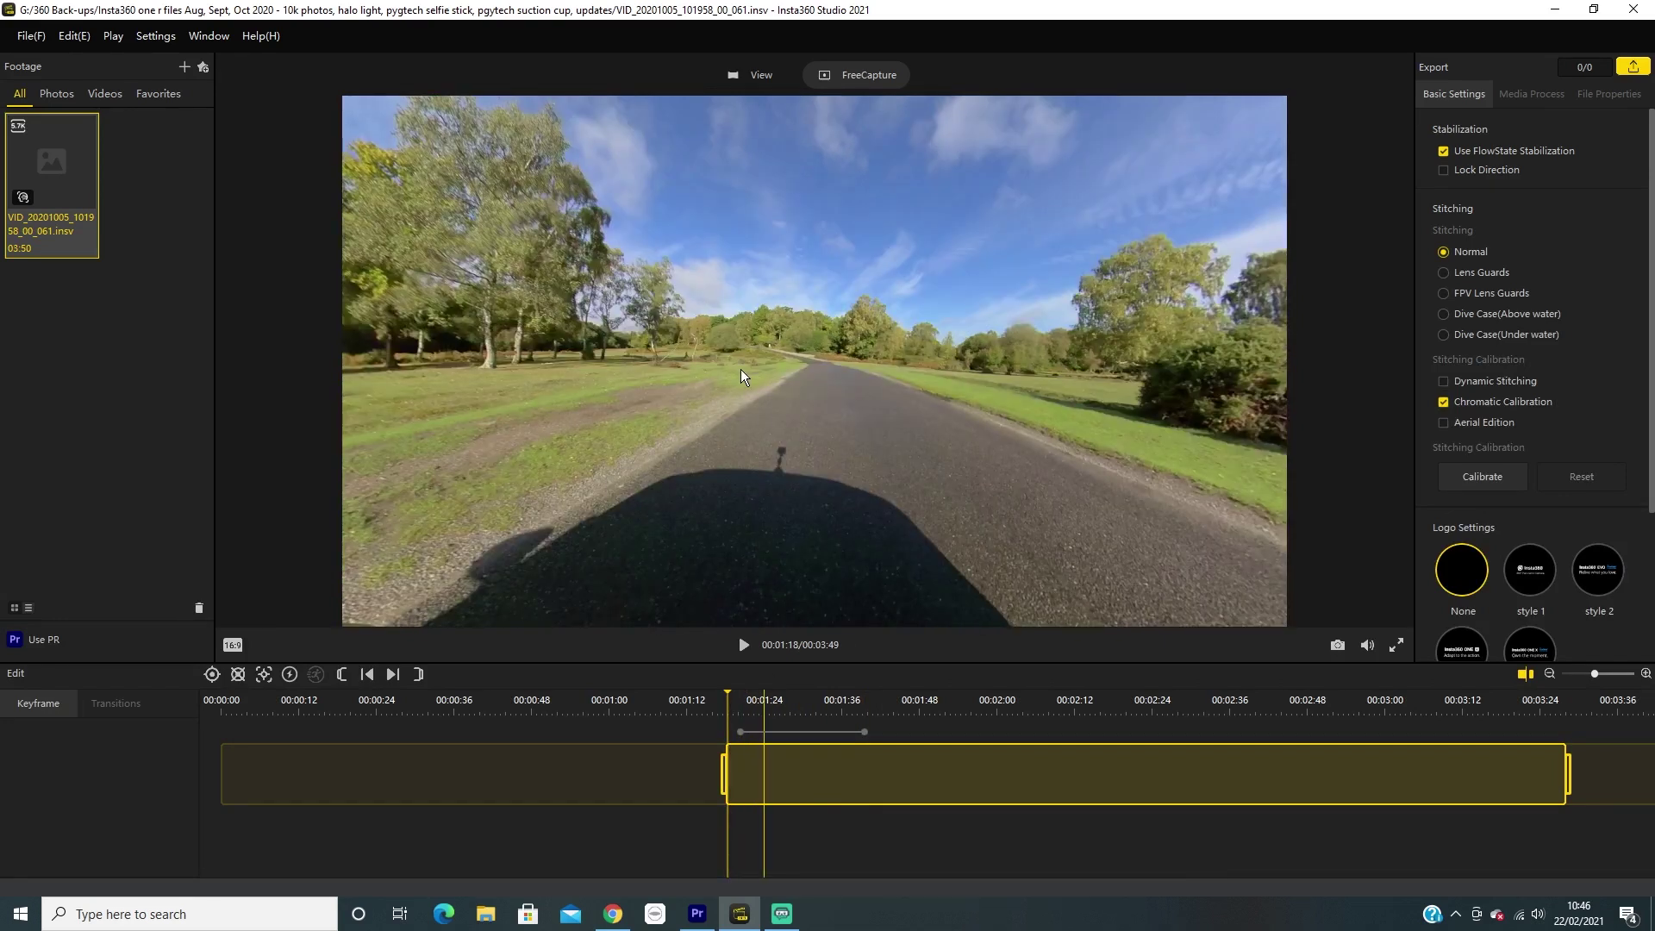
click(745, 647)
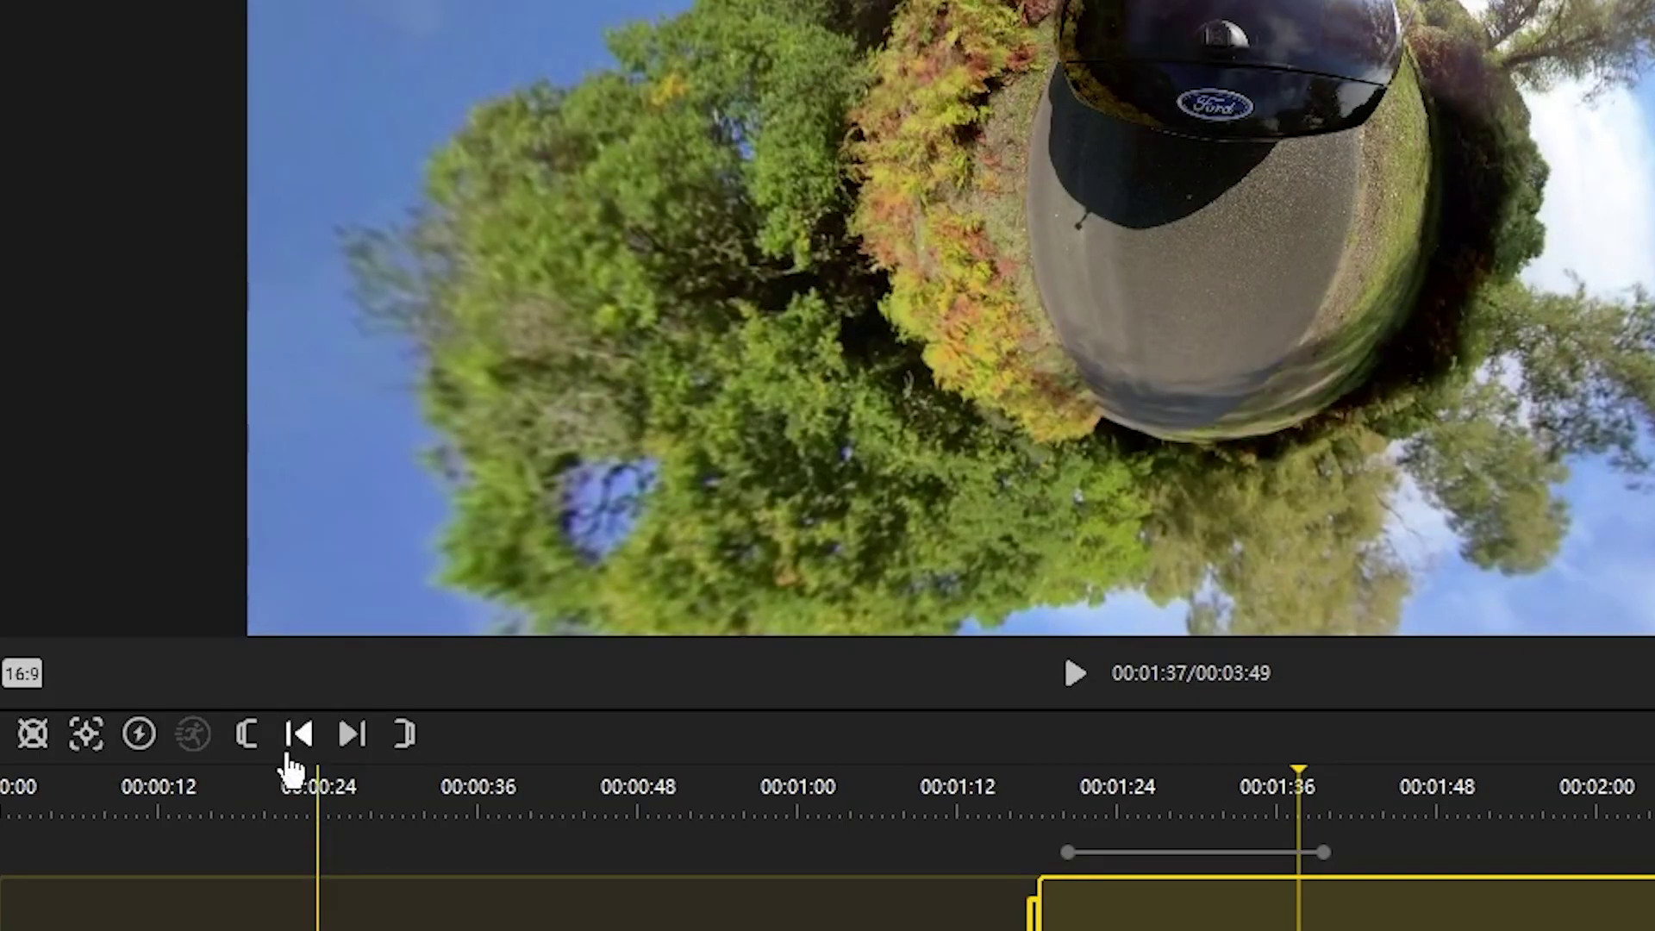
click(299, 737)
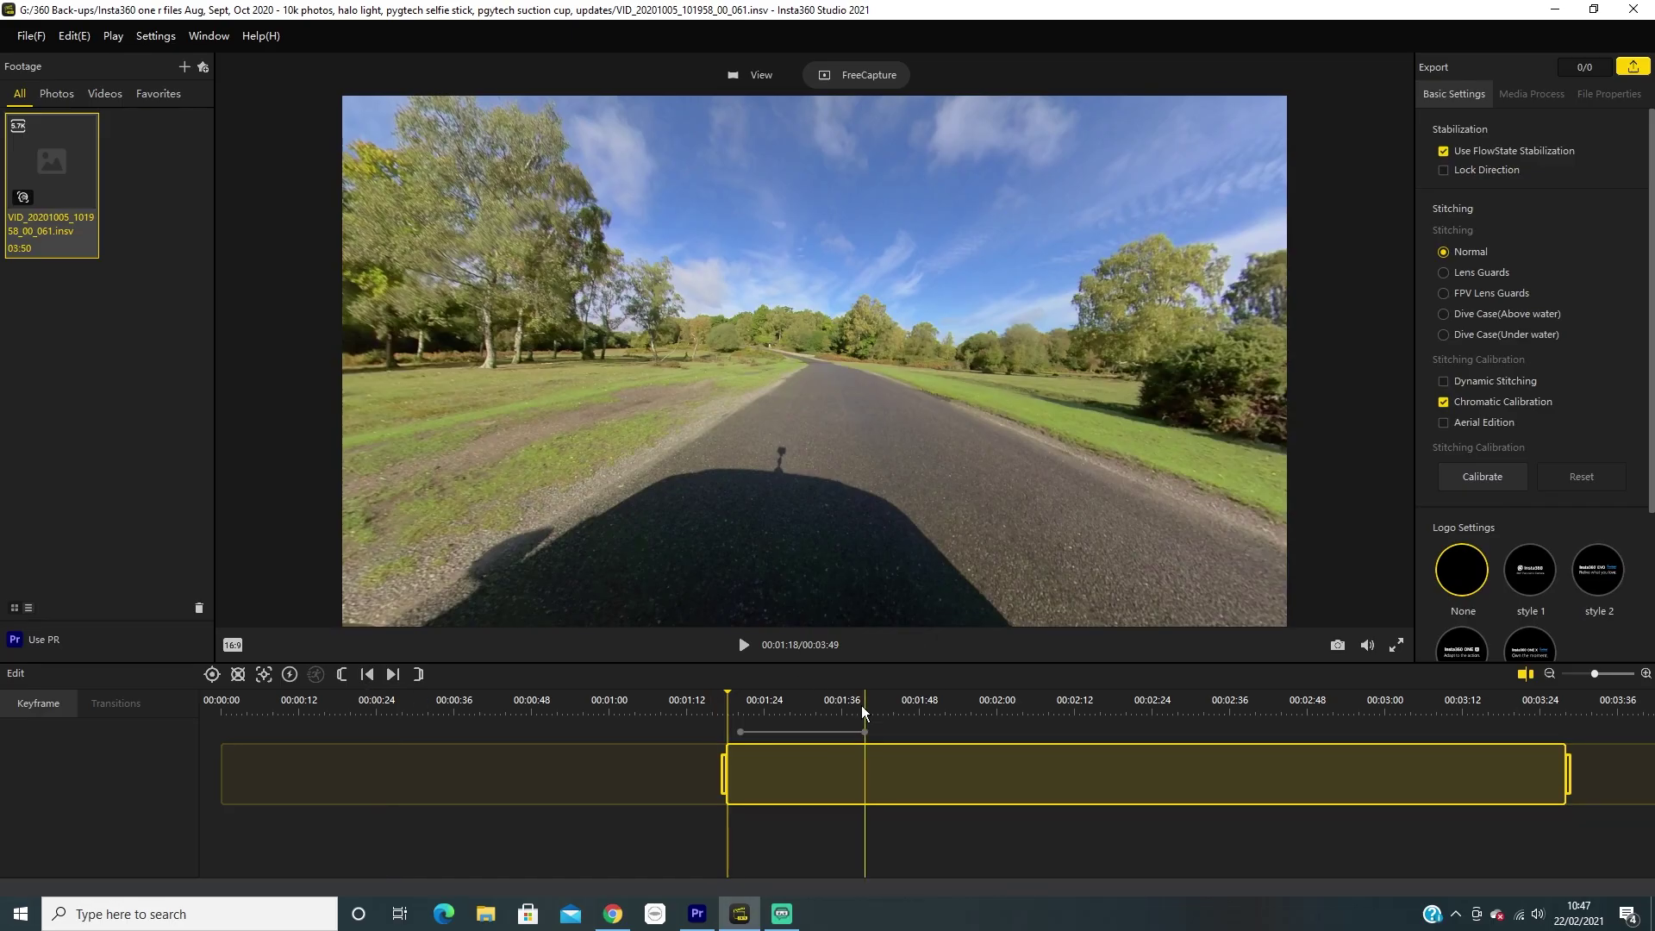
click(945, 700)
click(212, 674)
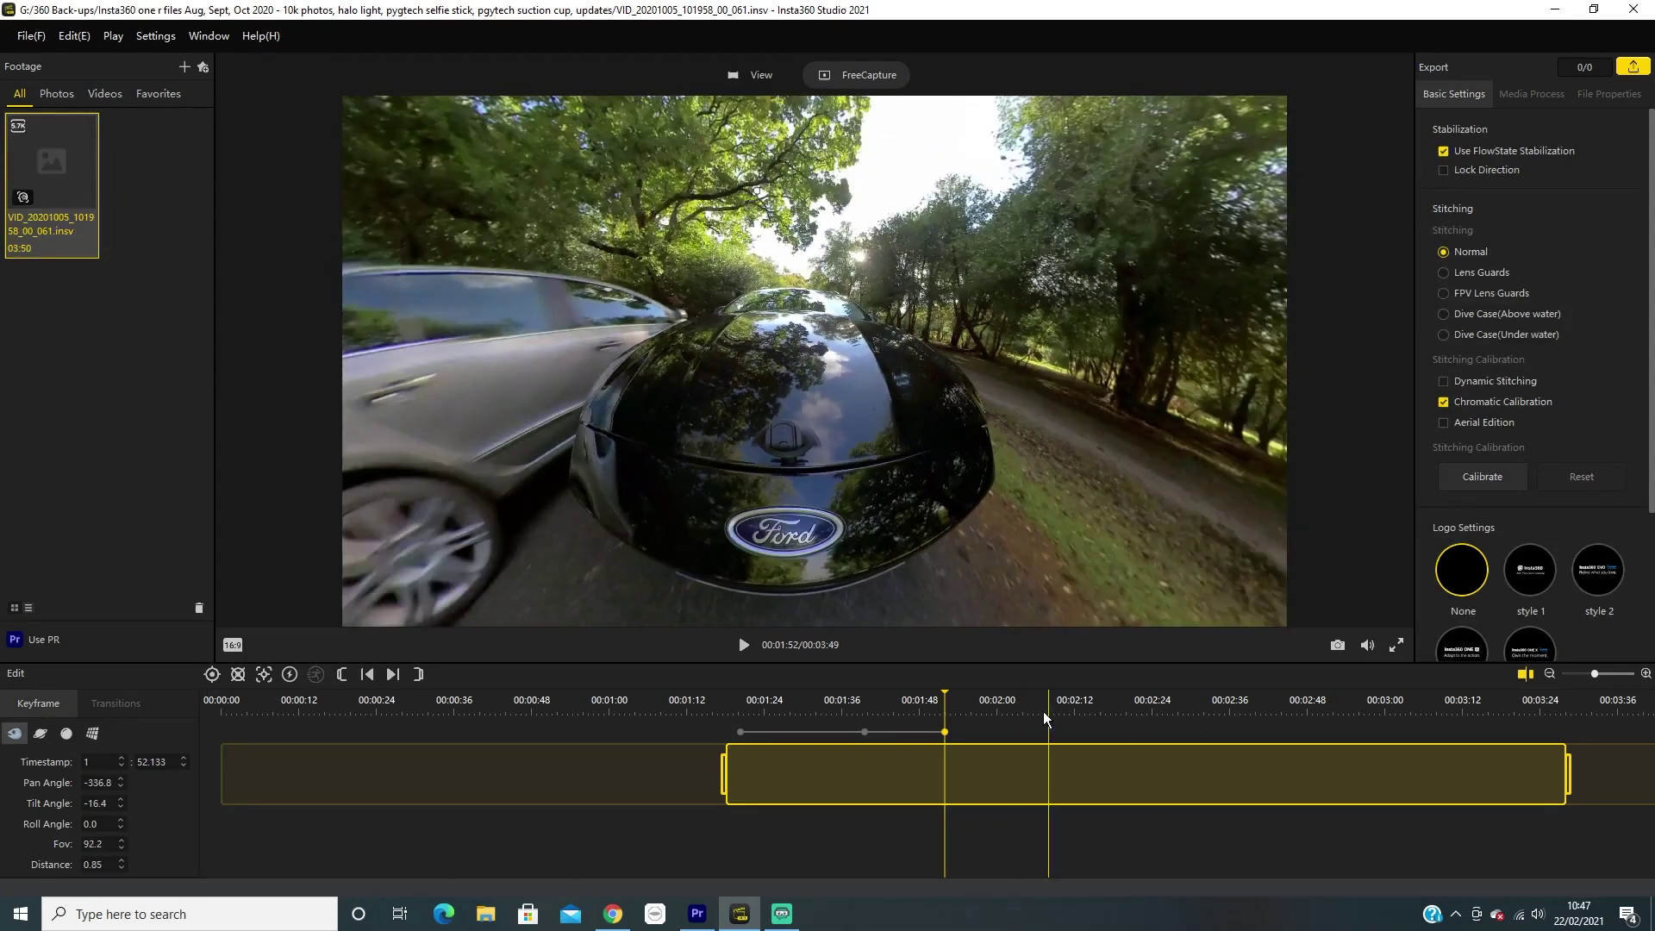
Add a keyframe at 02:08 and return the playhead to 01:24
click(1046, 700)
click(211, 674)
click(765, 700)
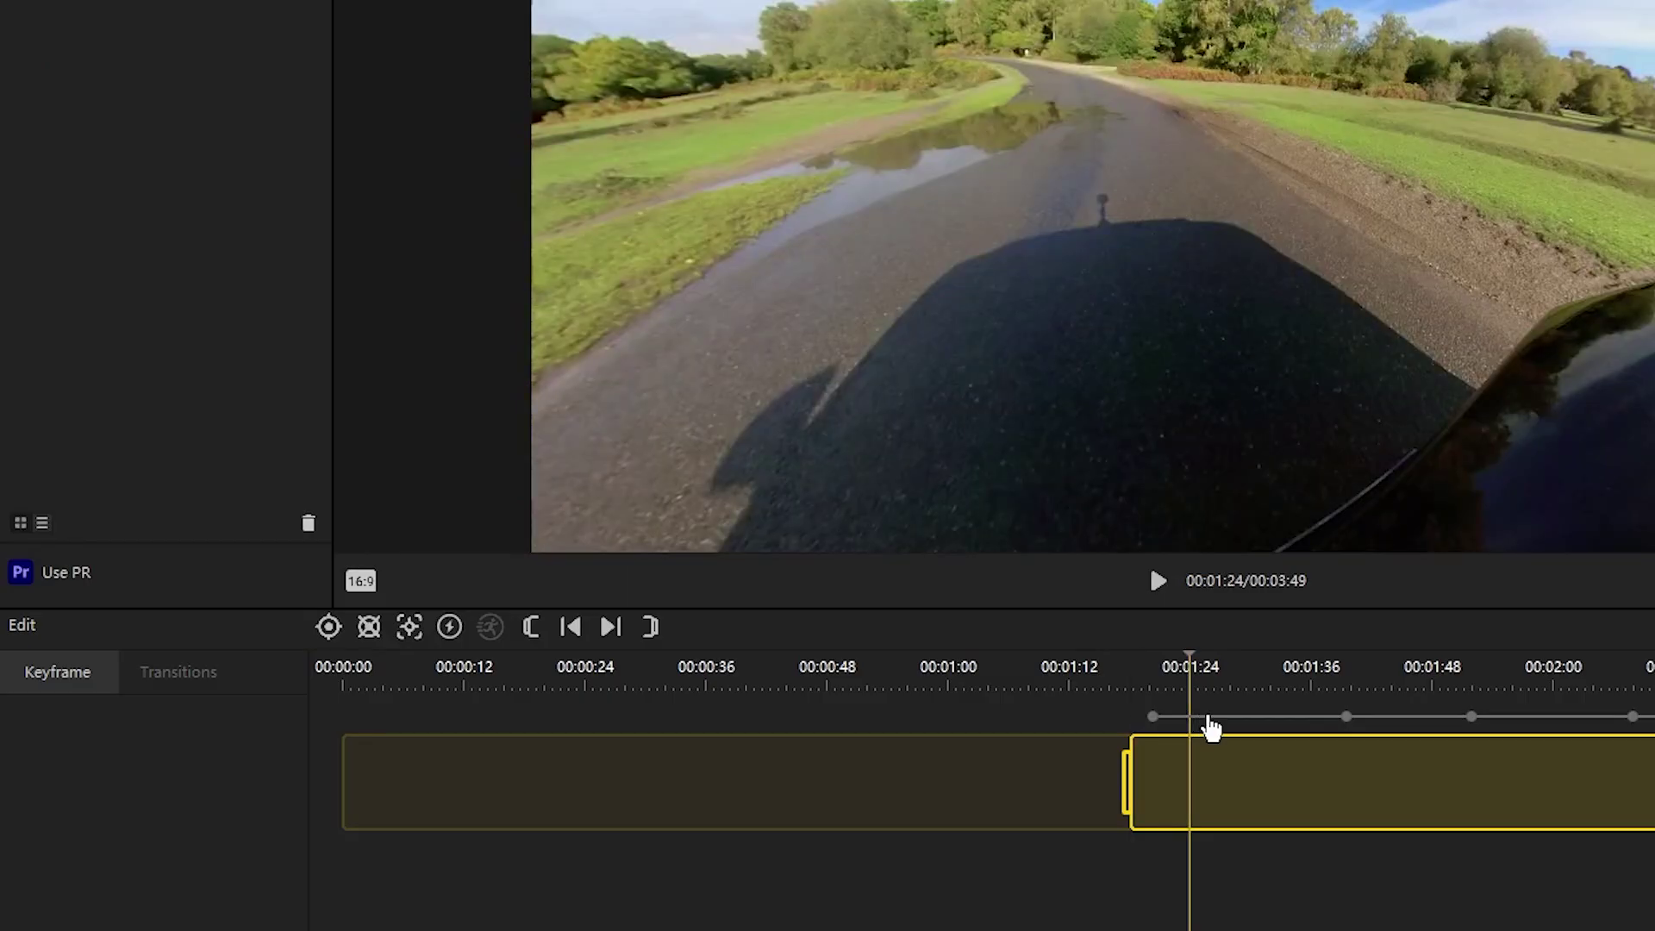
Try several keyframe transitions, apply Smooth Dissolve, and select the 00:01:20 keyframe
click(1210, 717)
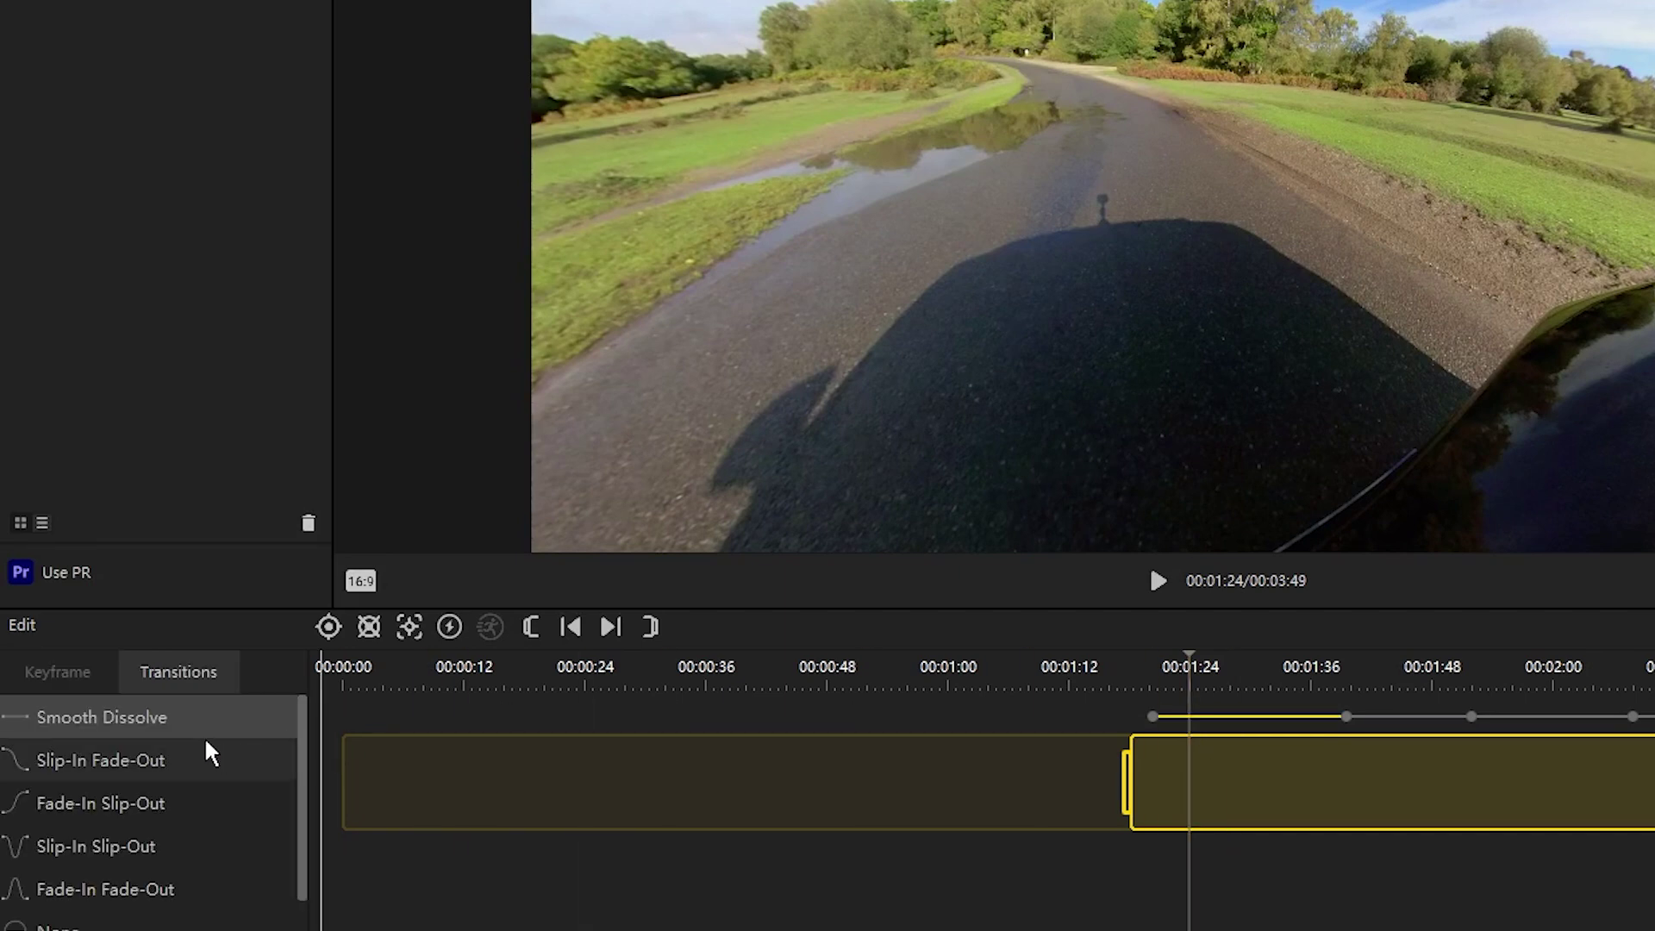
click(105, 757)
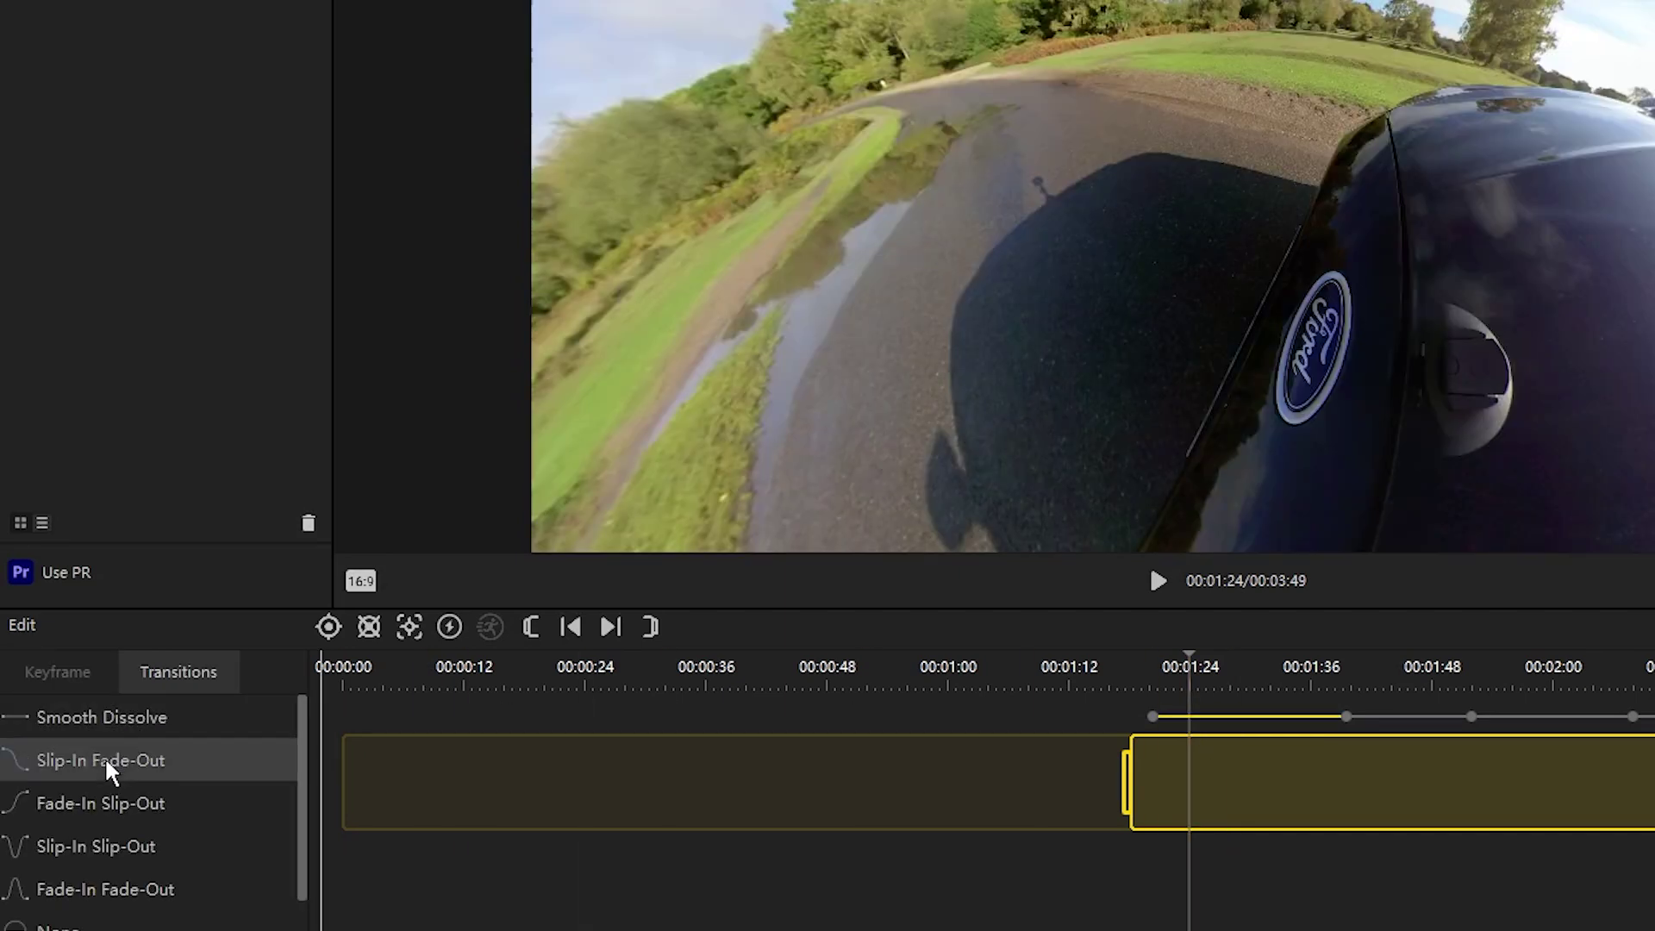
click(100, 797)
click(90, 848)
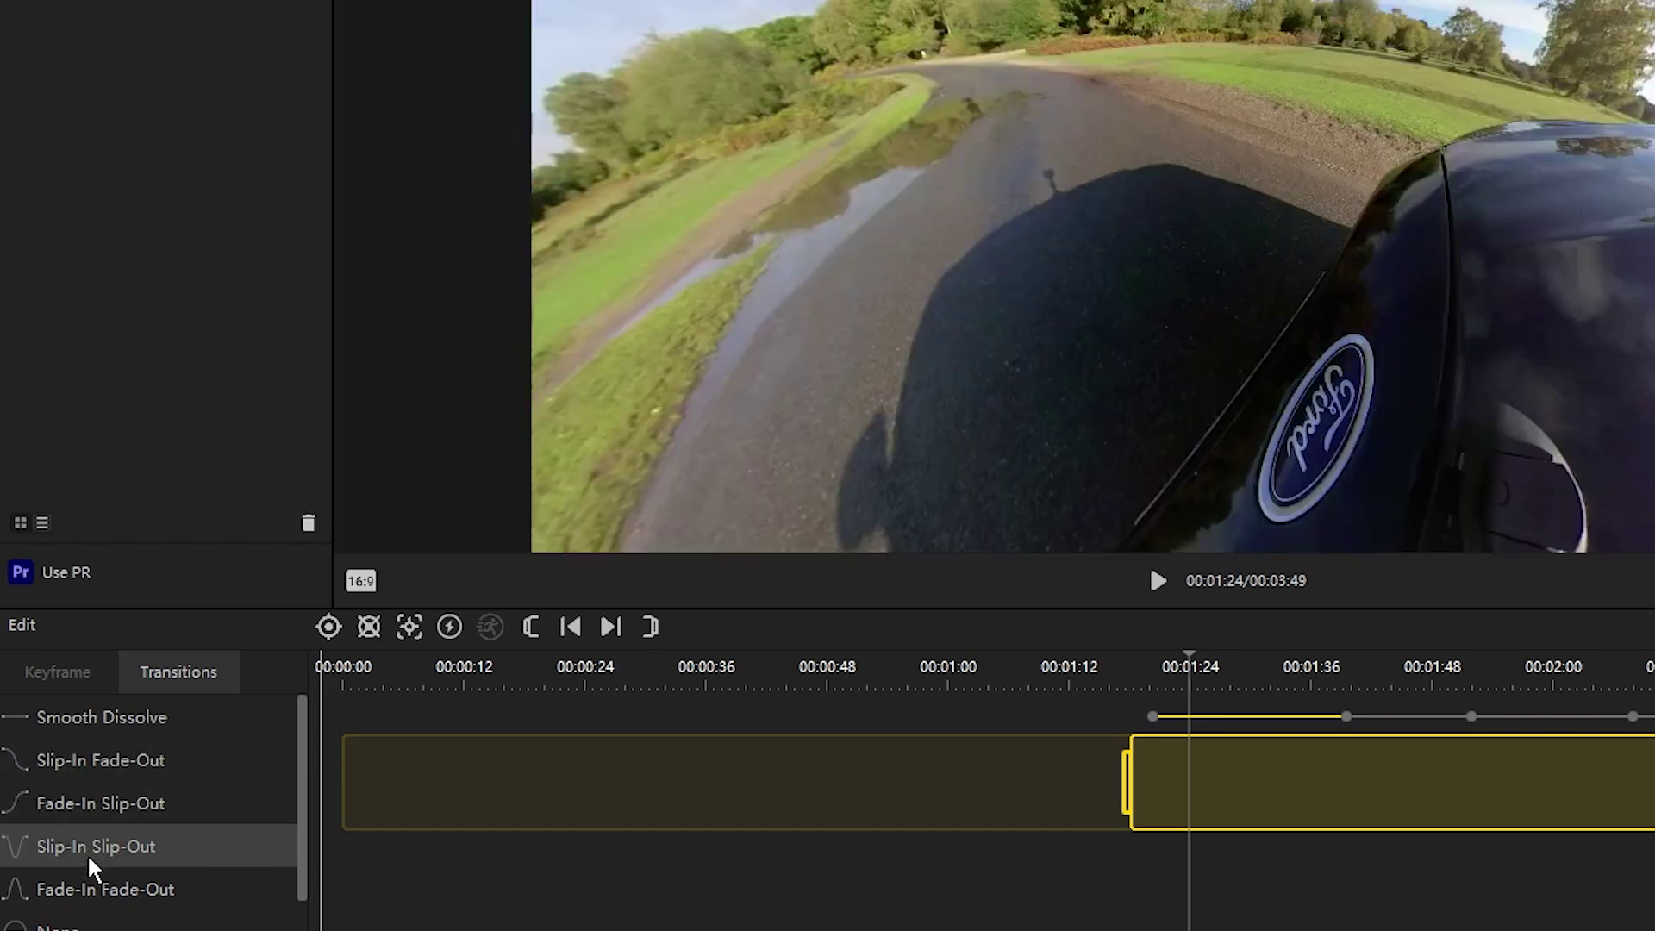
click(90, 888)
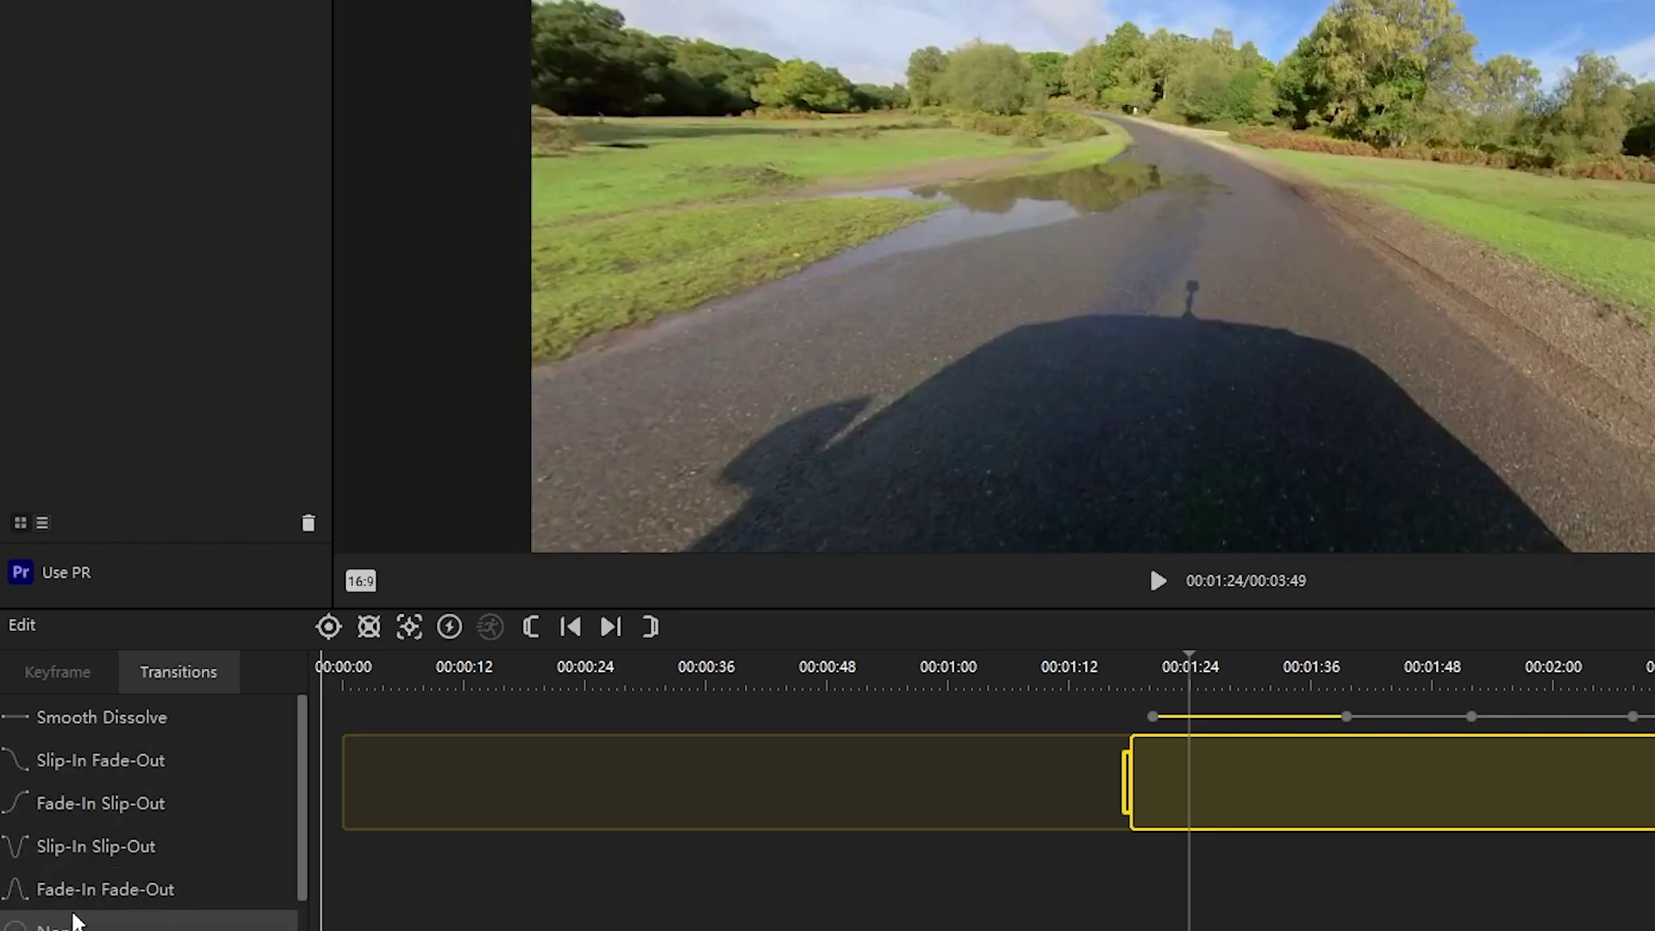
click(75, 918)
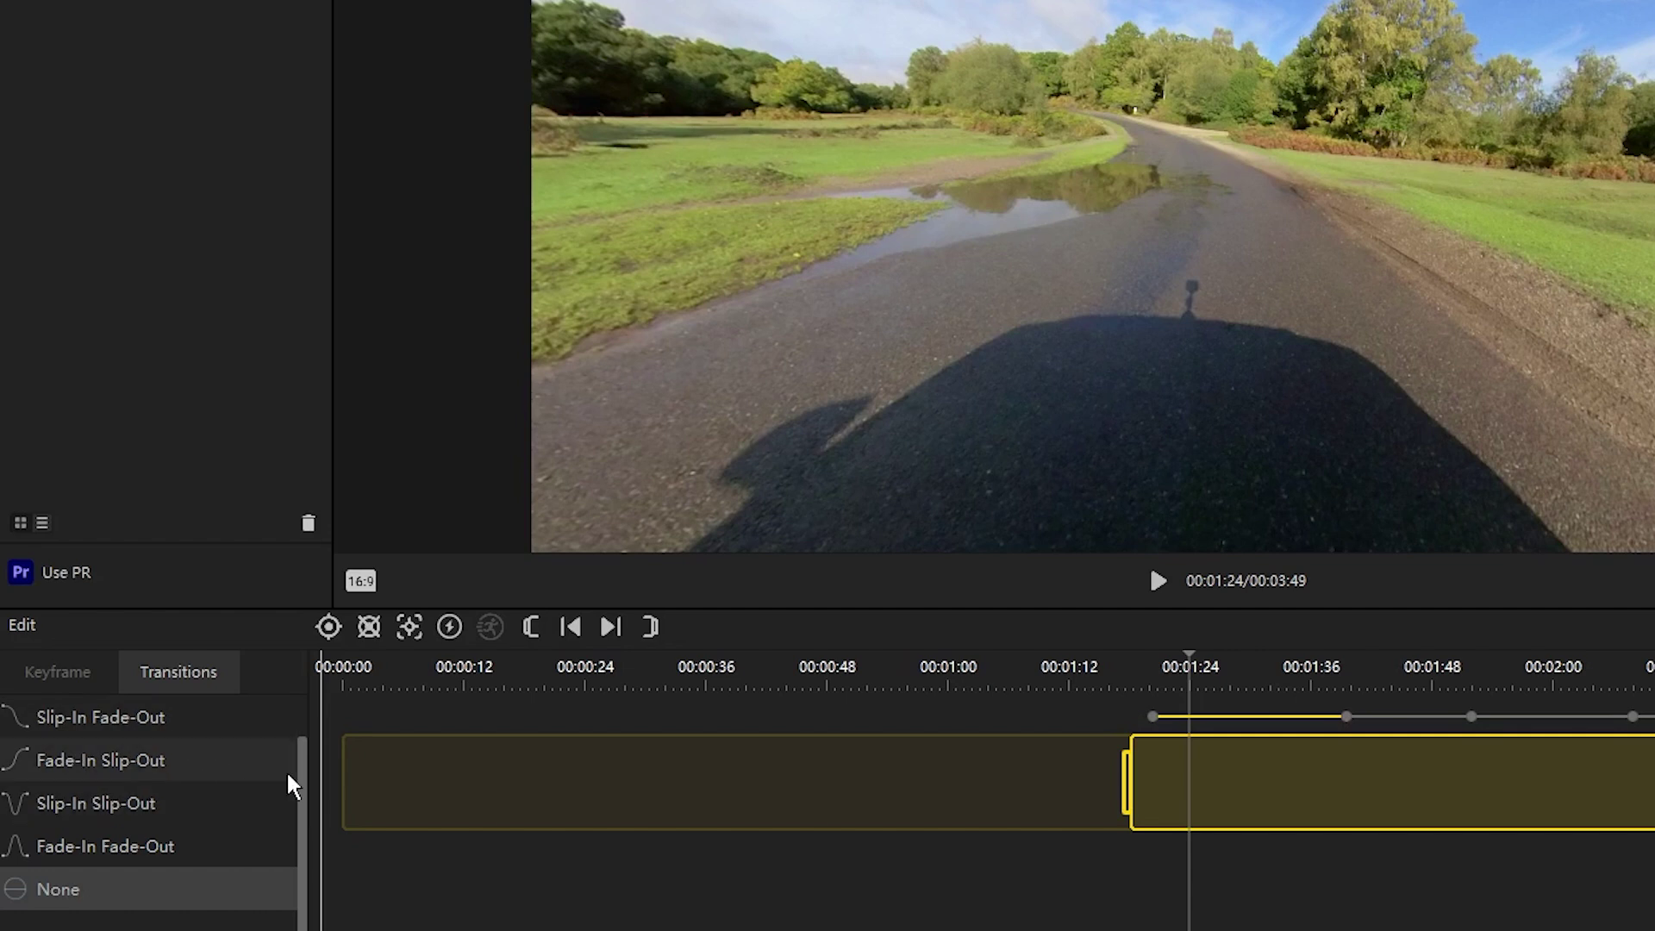
drag(296, 767, 302, 716)
click(122, 724)
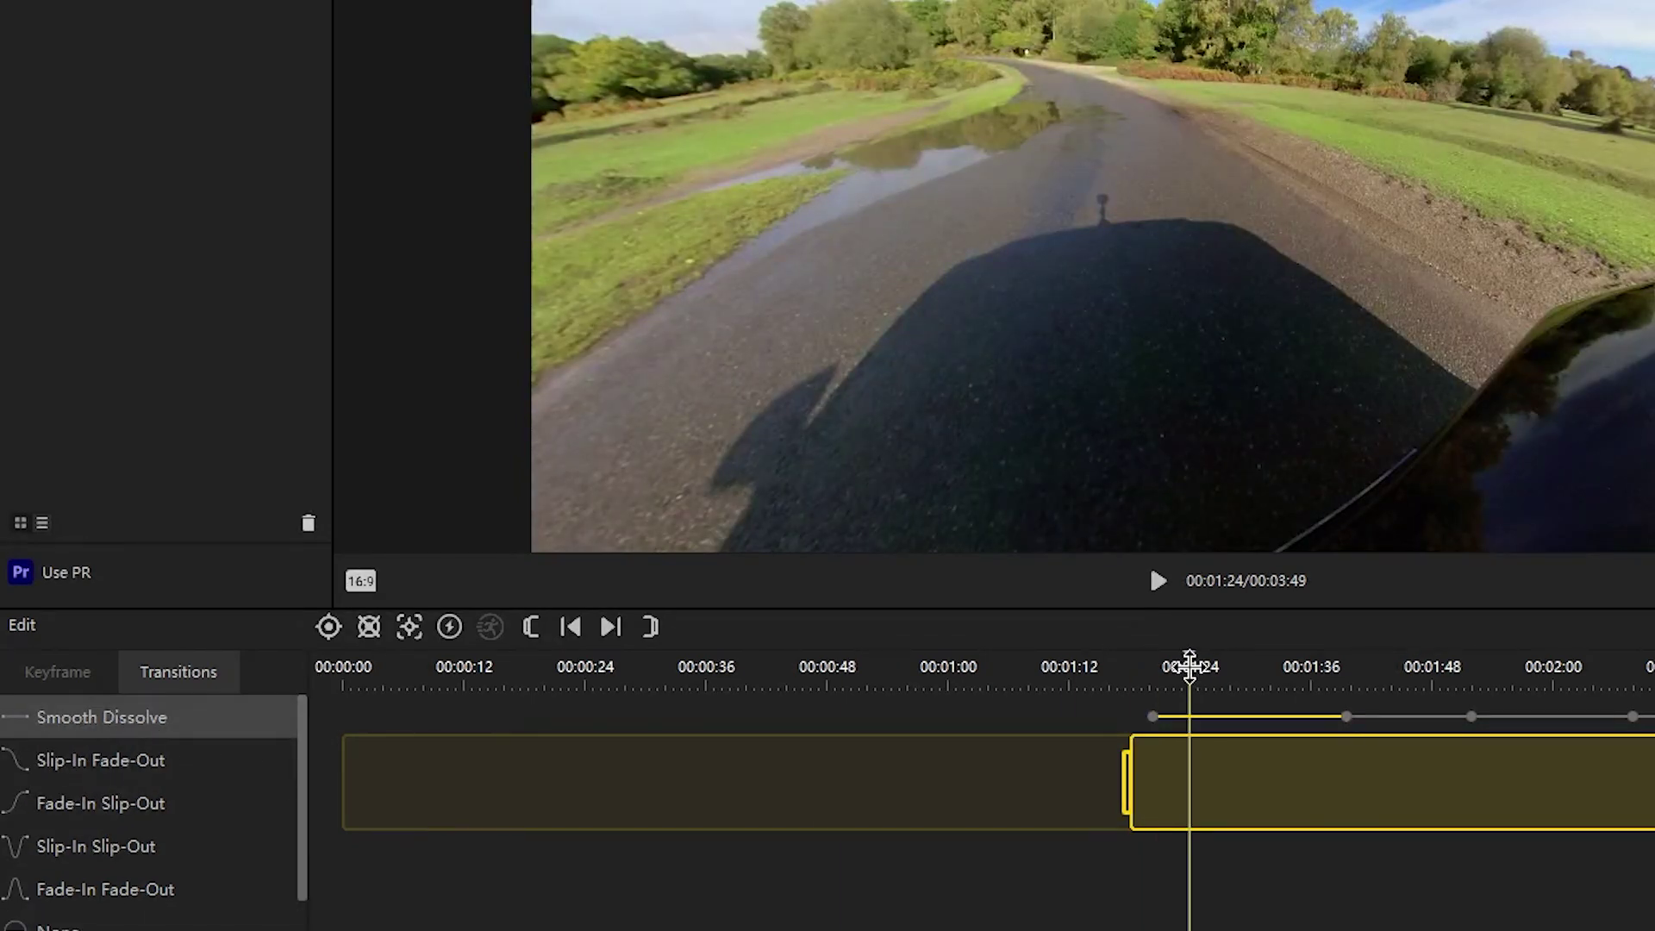
click(1154, 716)
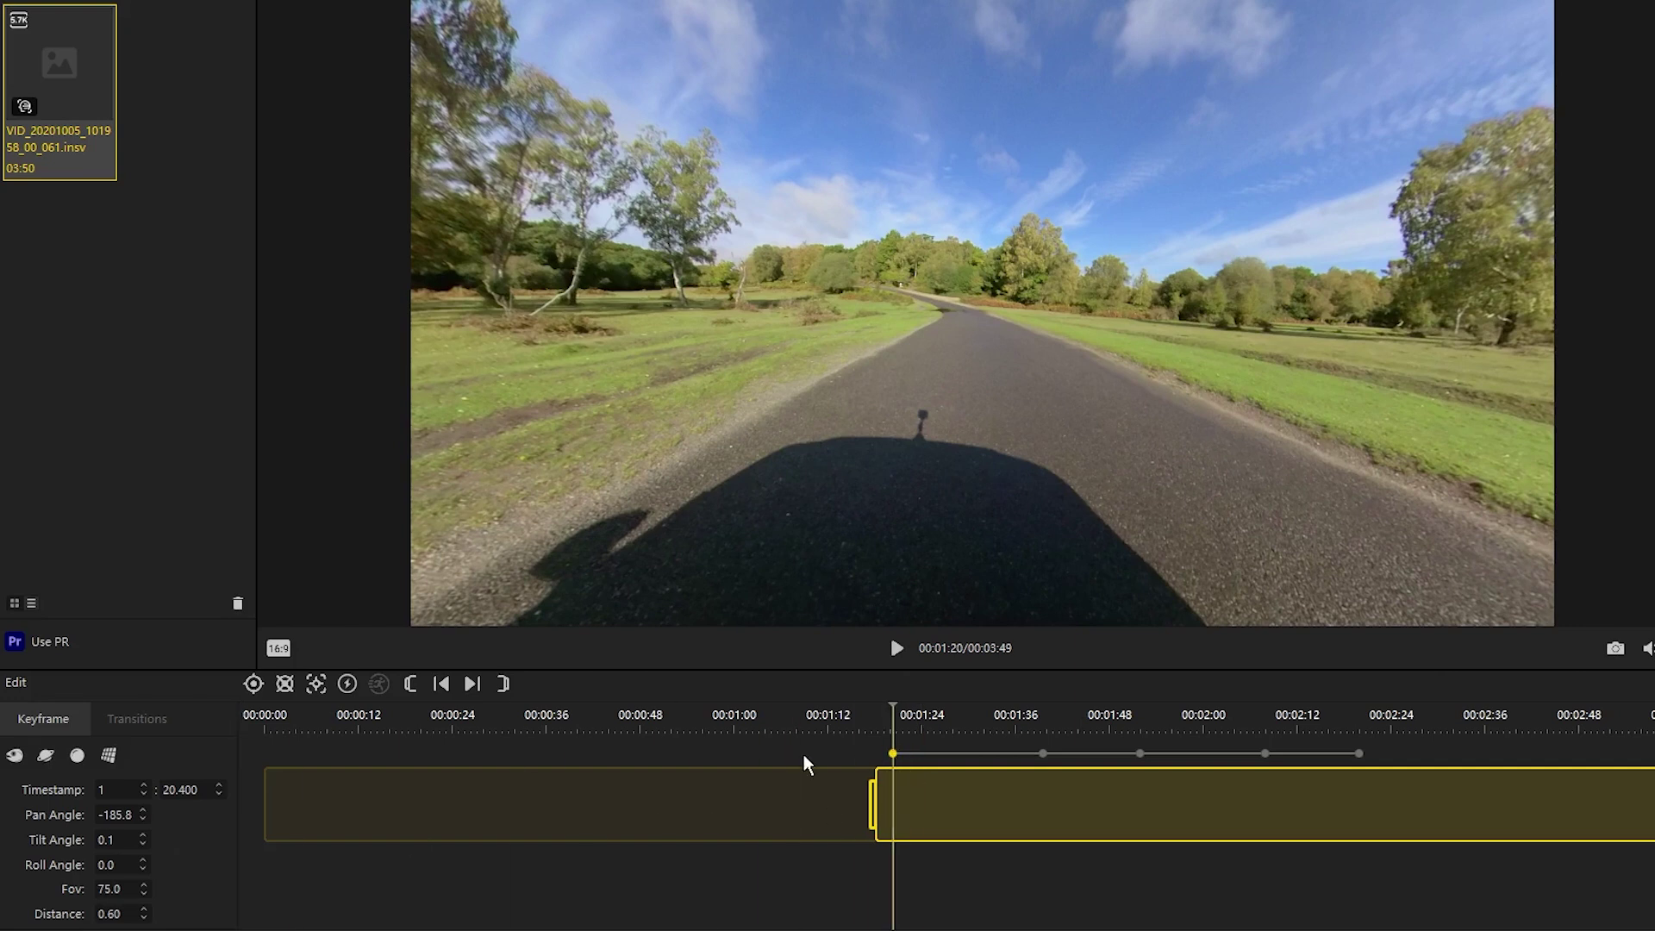
Step the 00:01:20 keyframe's roll angle to -4.0, set FOV to 76.0, and play it back
click(141, 868)
click(141, 867)
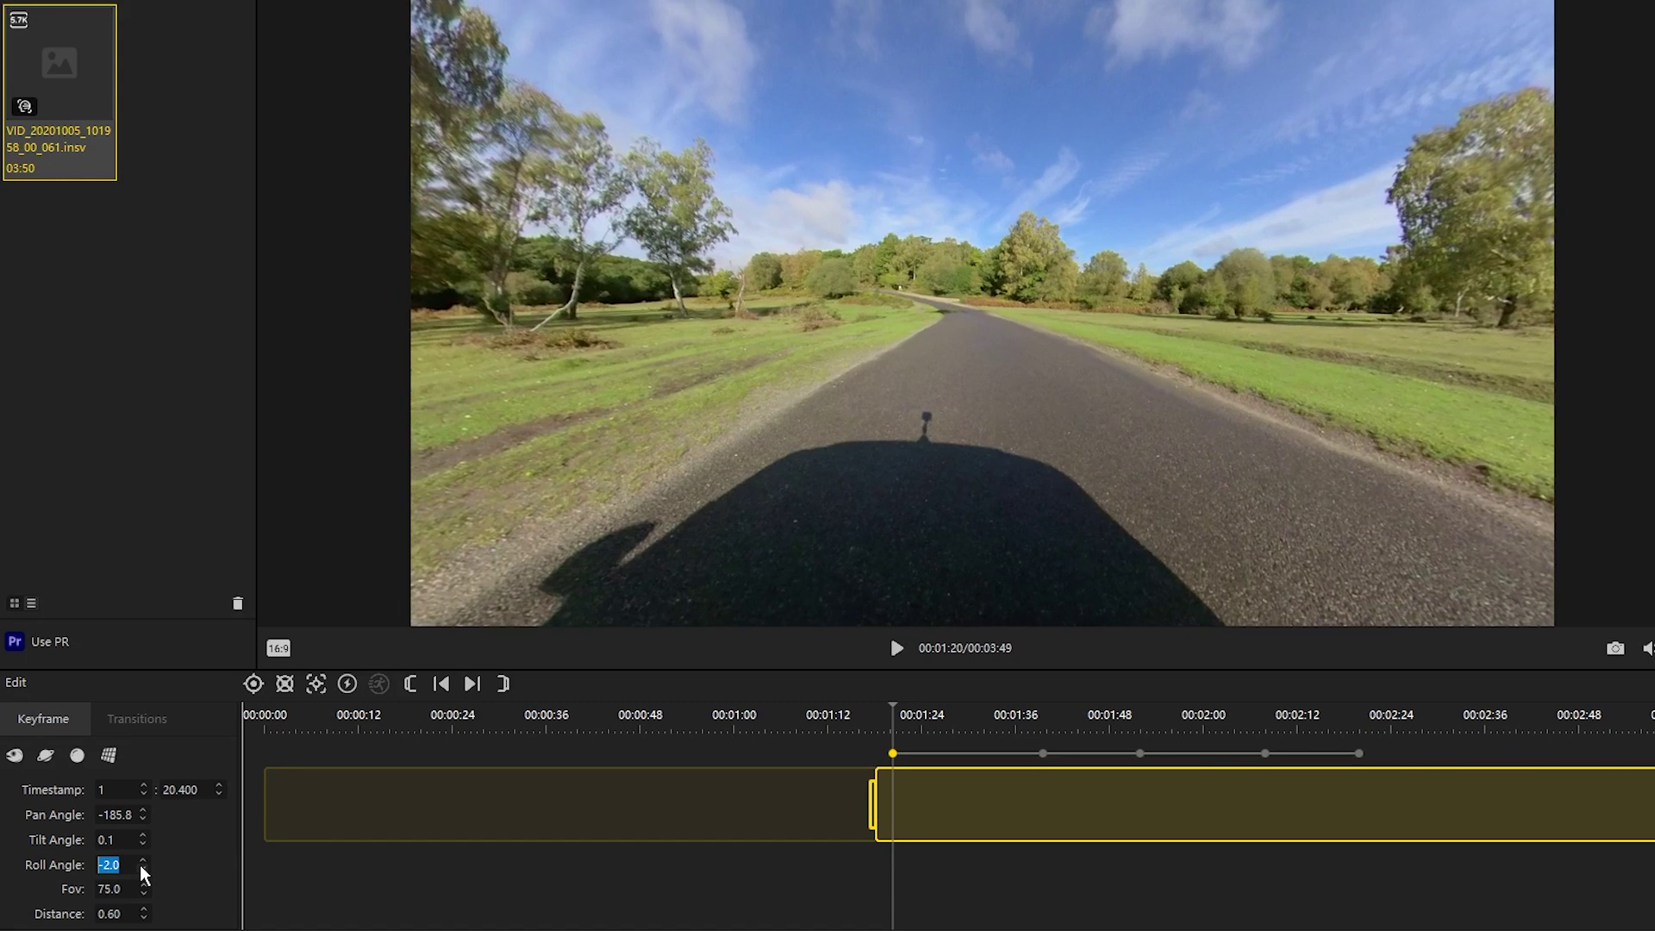
click(140, 866)
click(139, 866)
click(140, 865)
click(140, 865)
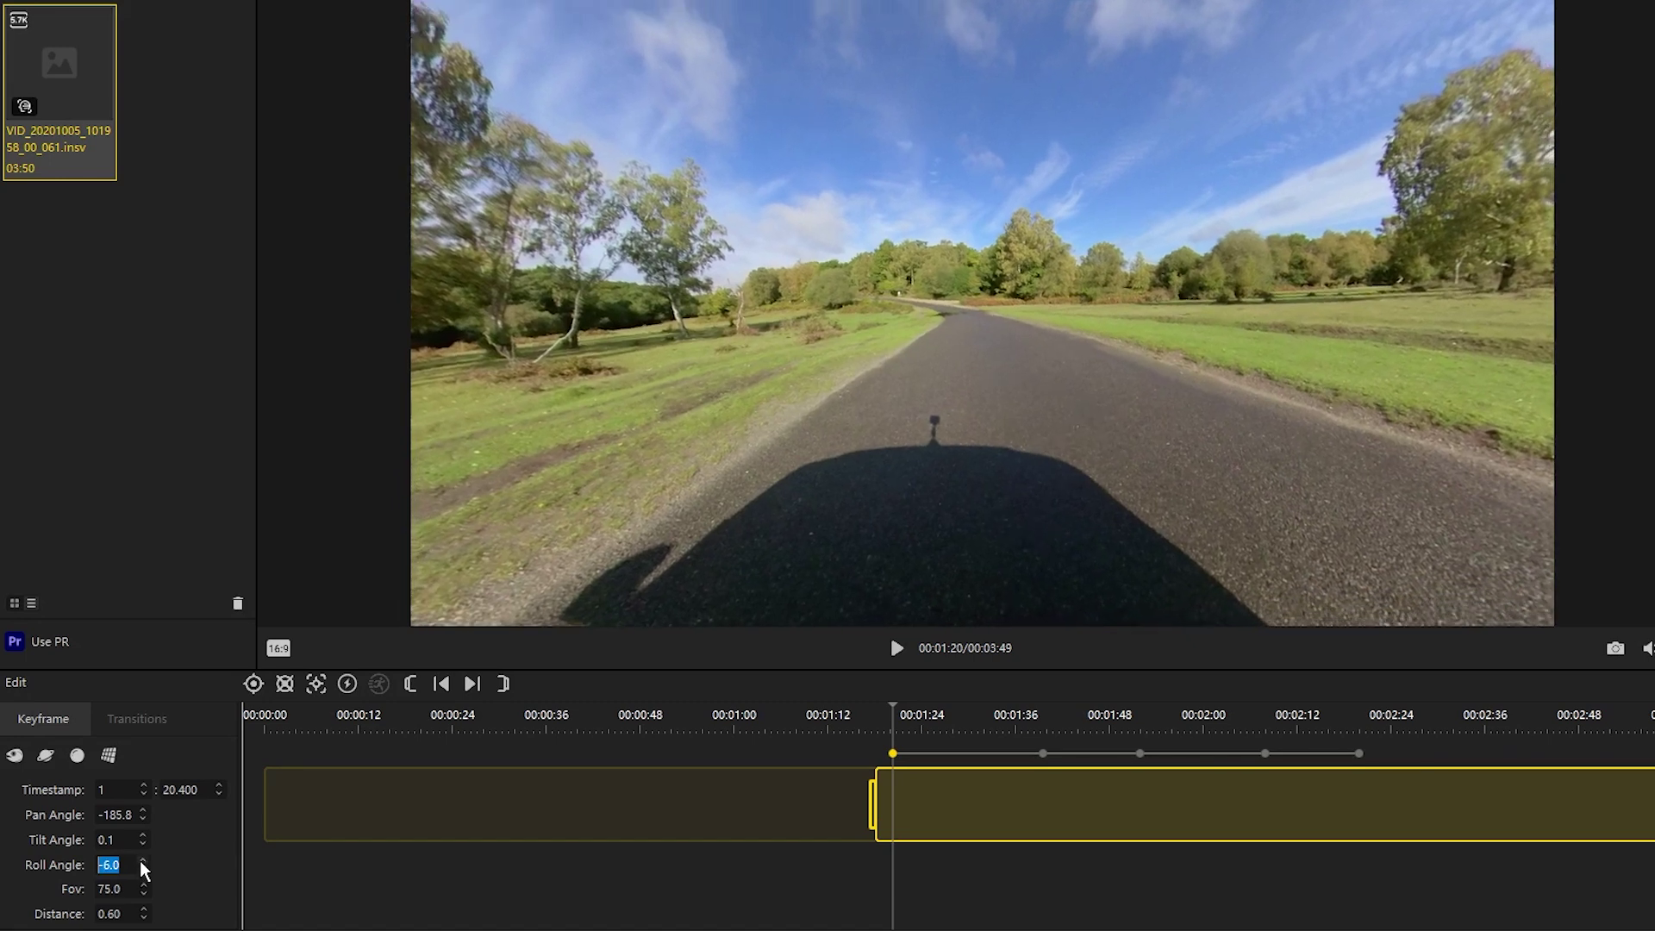
click(142, 860)
click(142, 860)
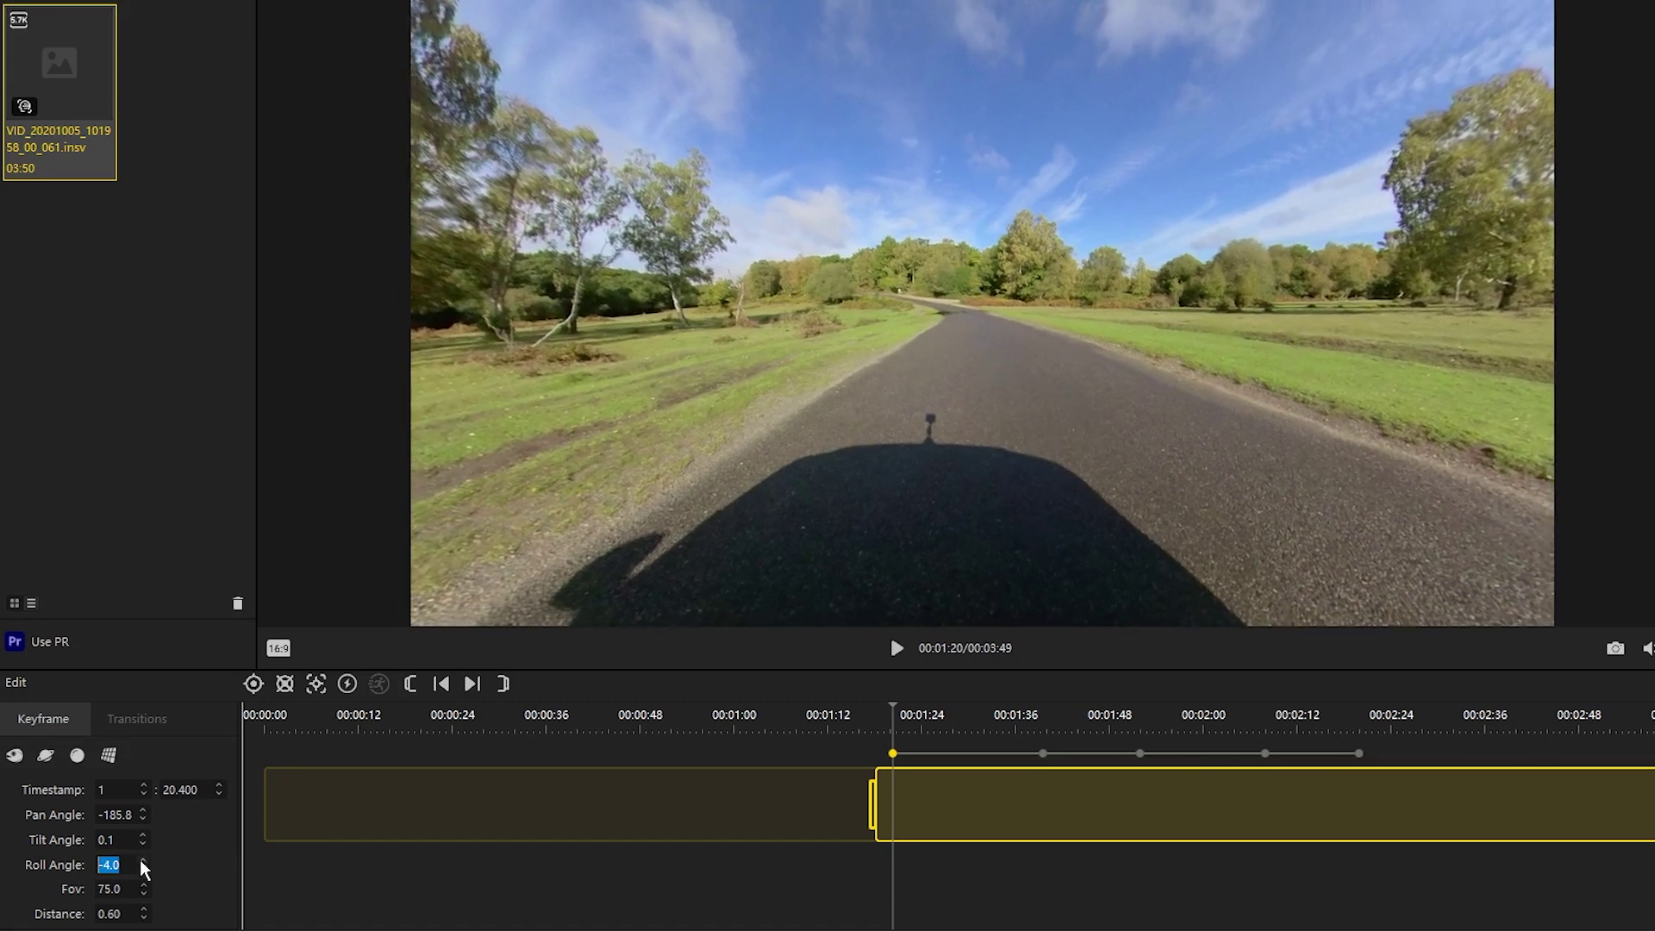
click(142, 860)
click(142, 870)
scroll(144, 894, down, 3)
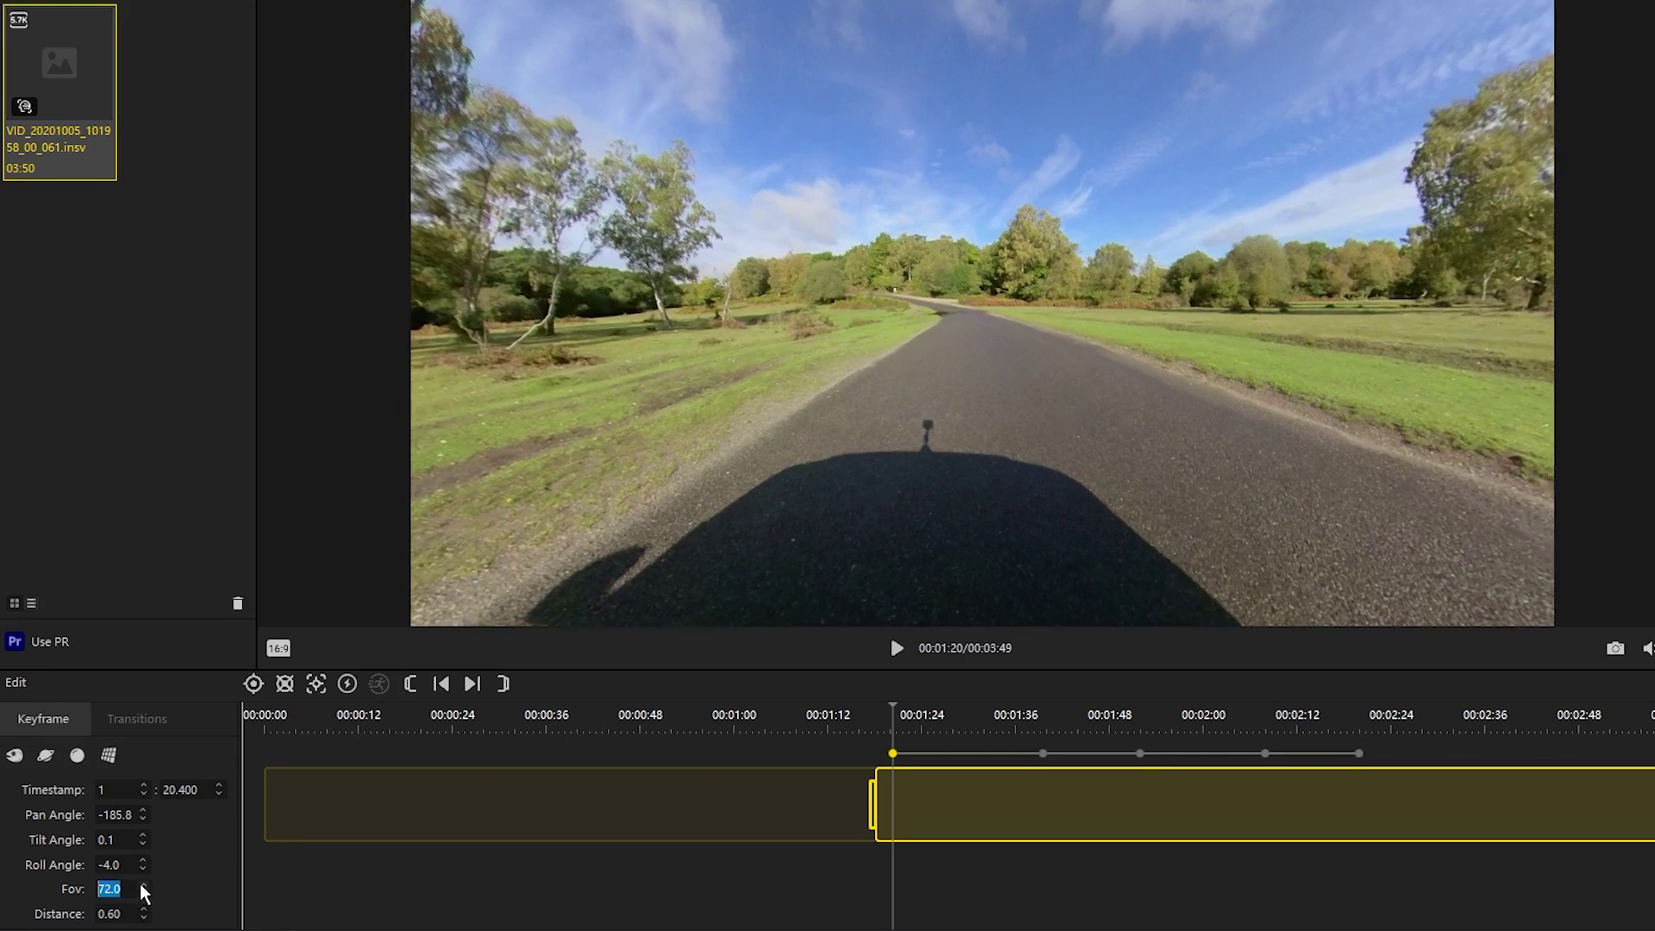
scroll(144, 892, up, 3)
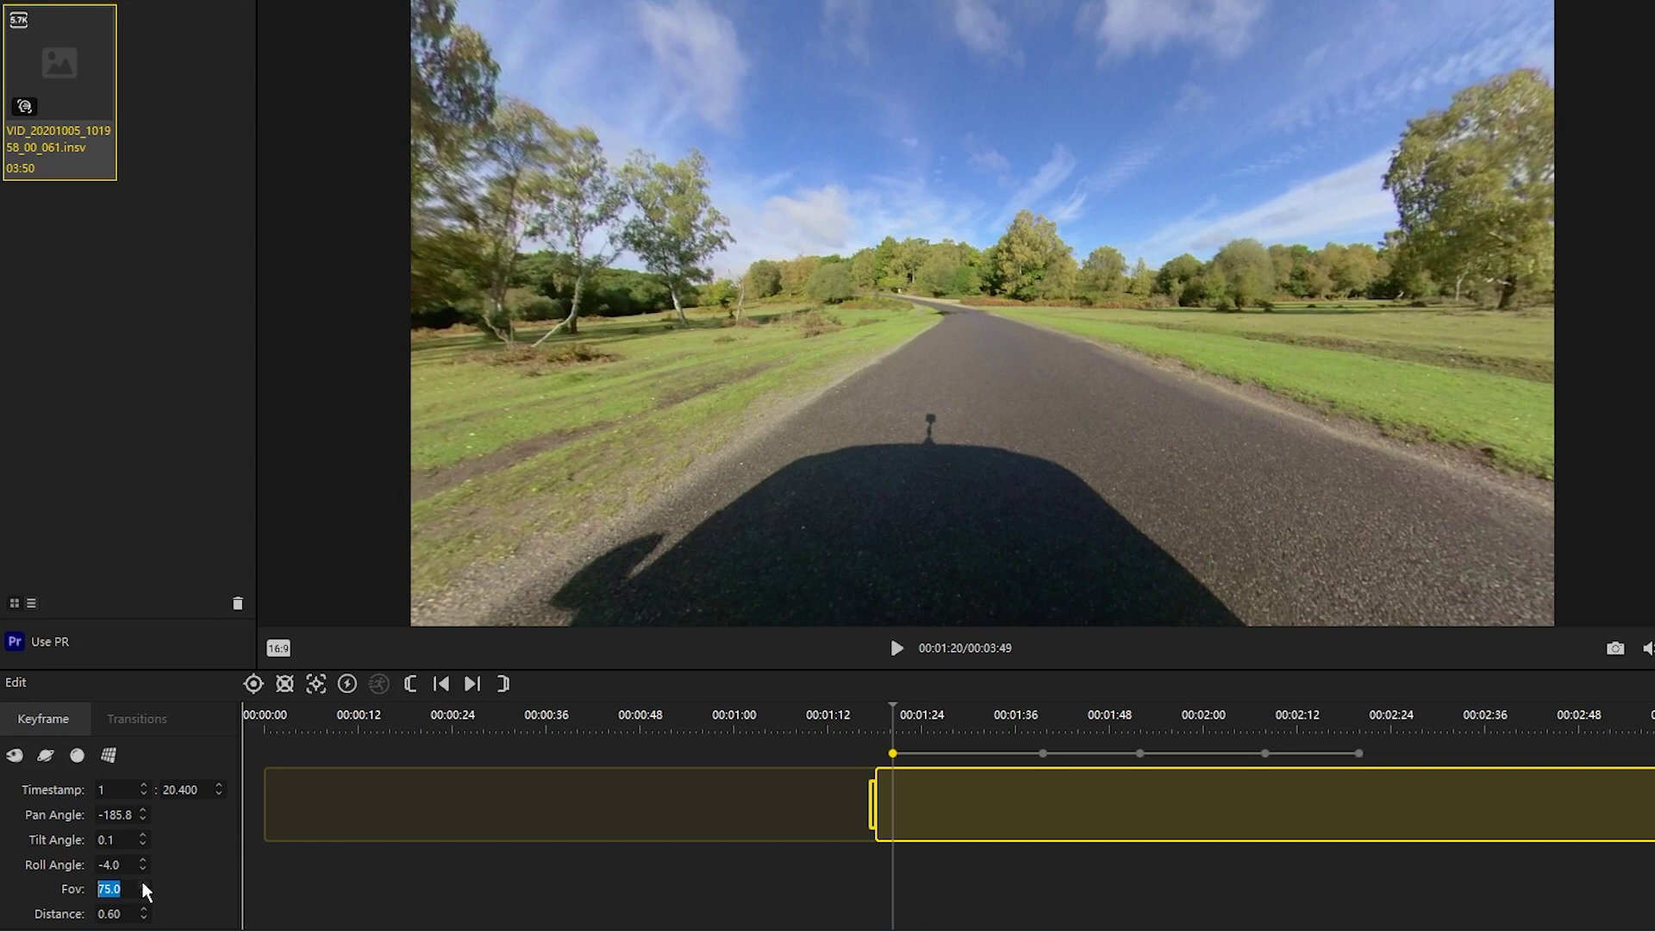
scroll(144, 892, up, 1)
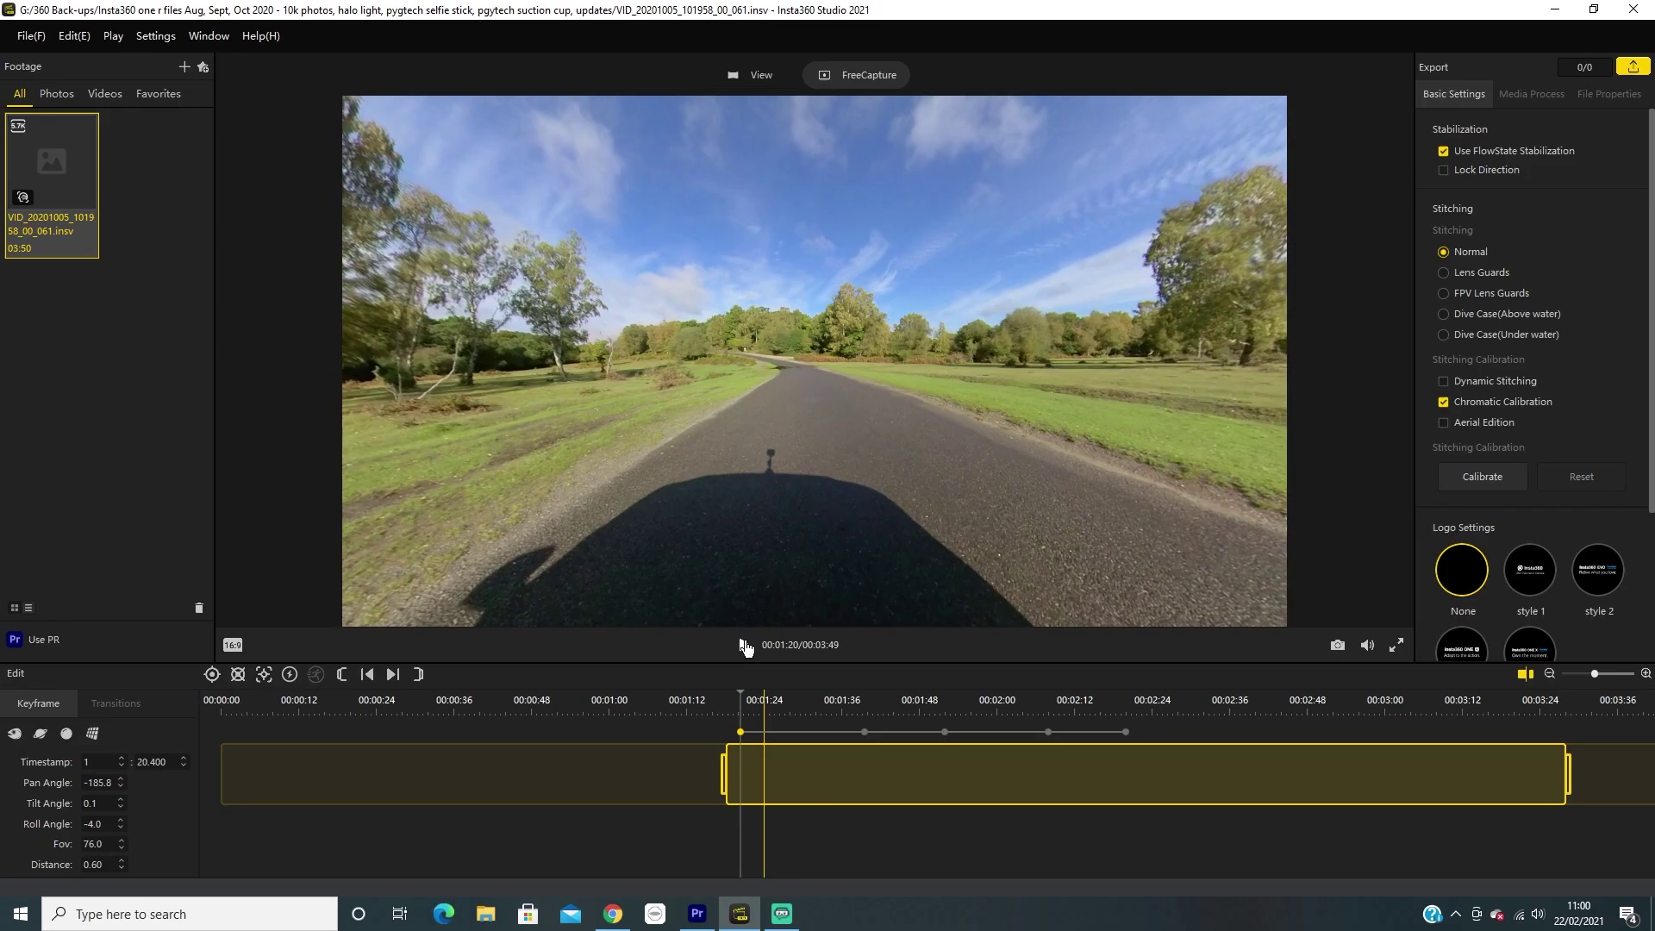
key(space)
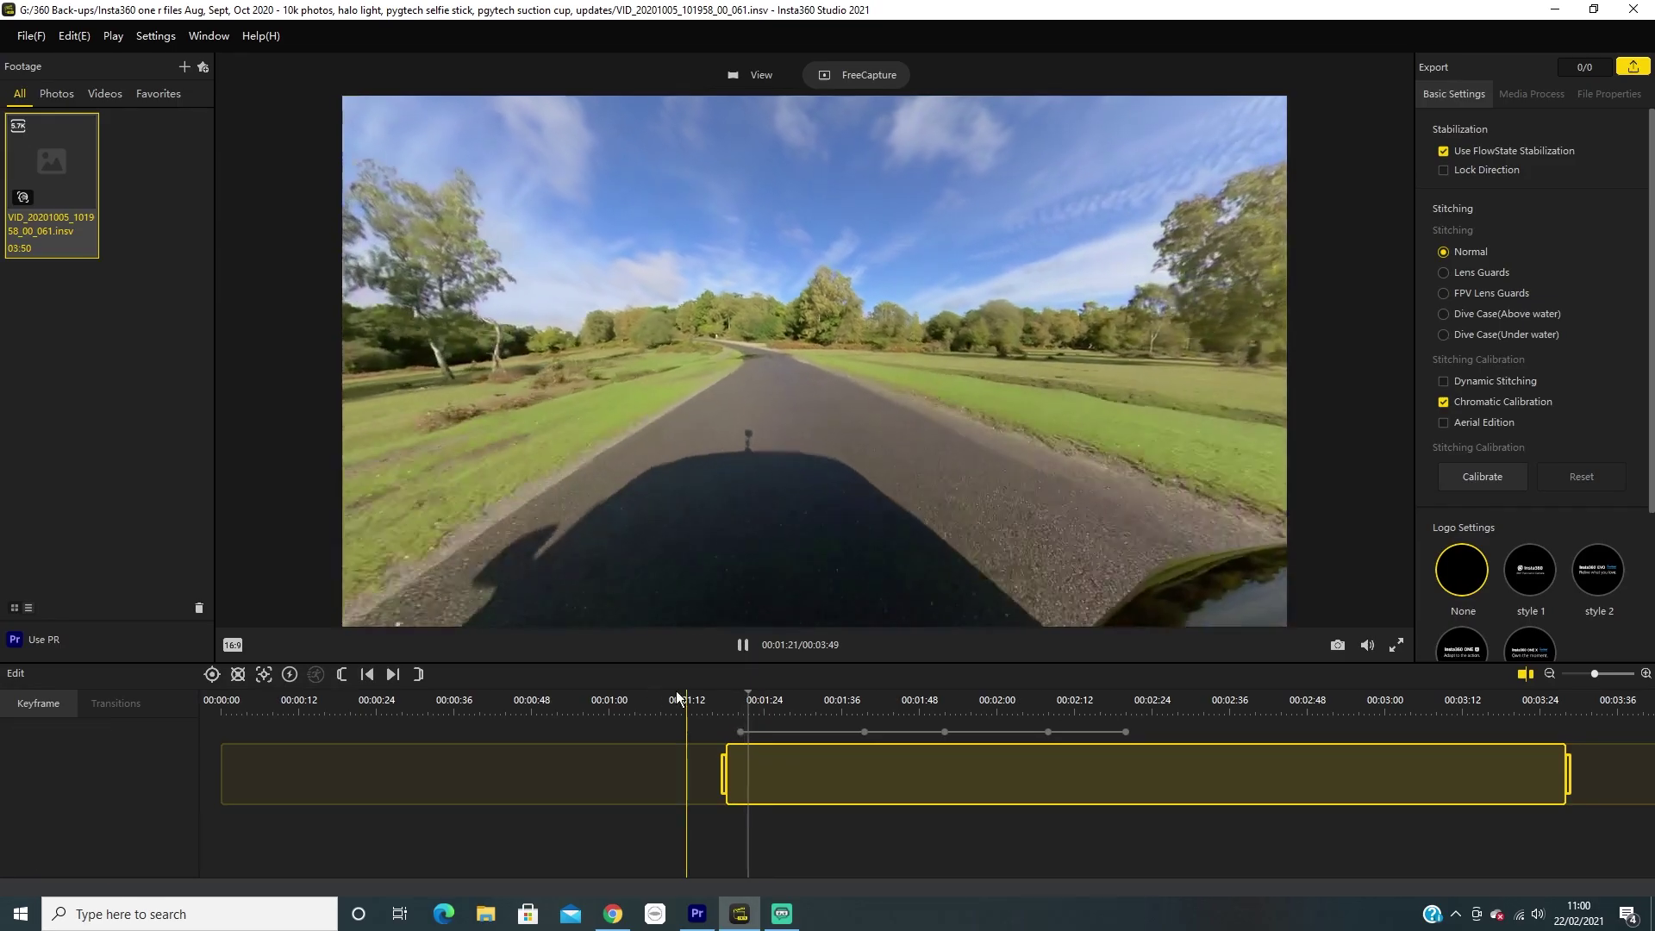
Pause the car clip, scrub ahead to 00:02:07, and open VID_20200929_090549_00_058.insv
key(space)
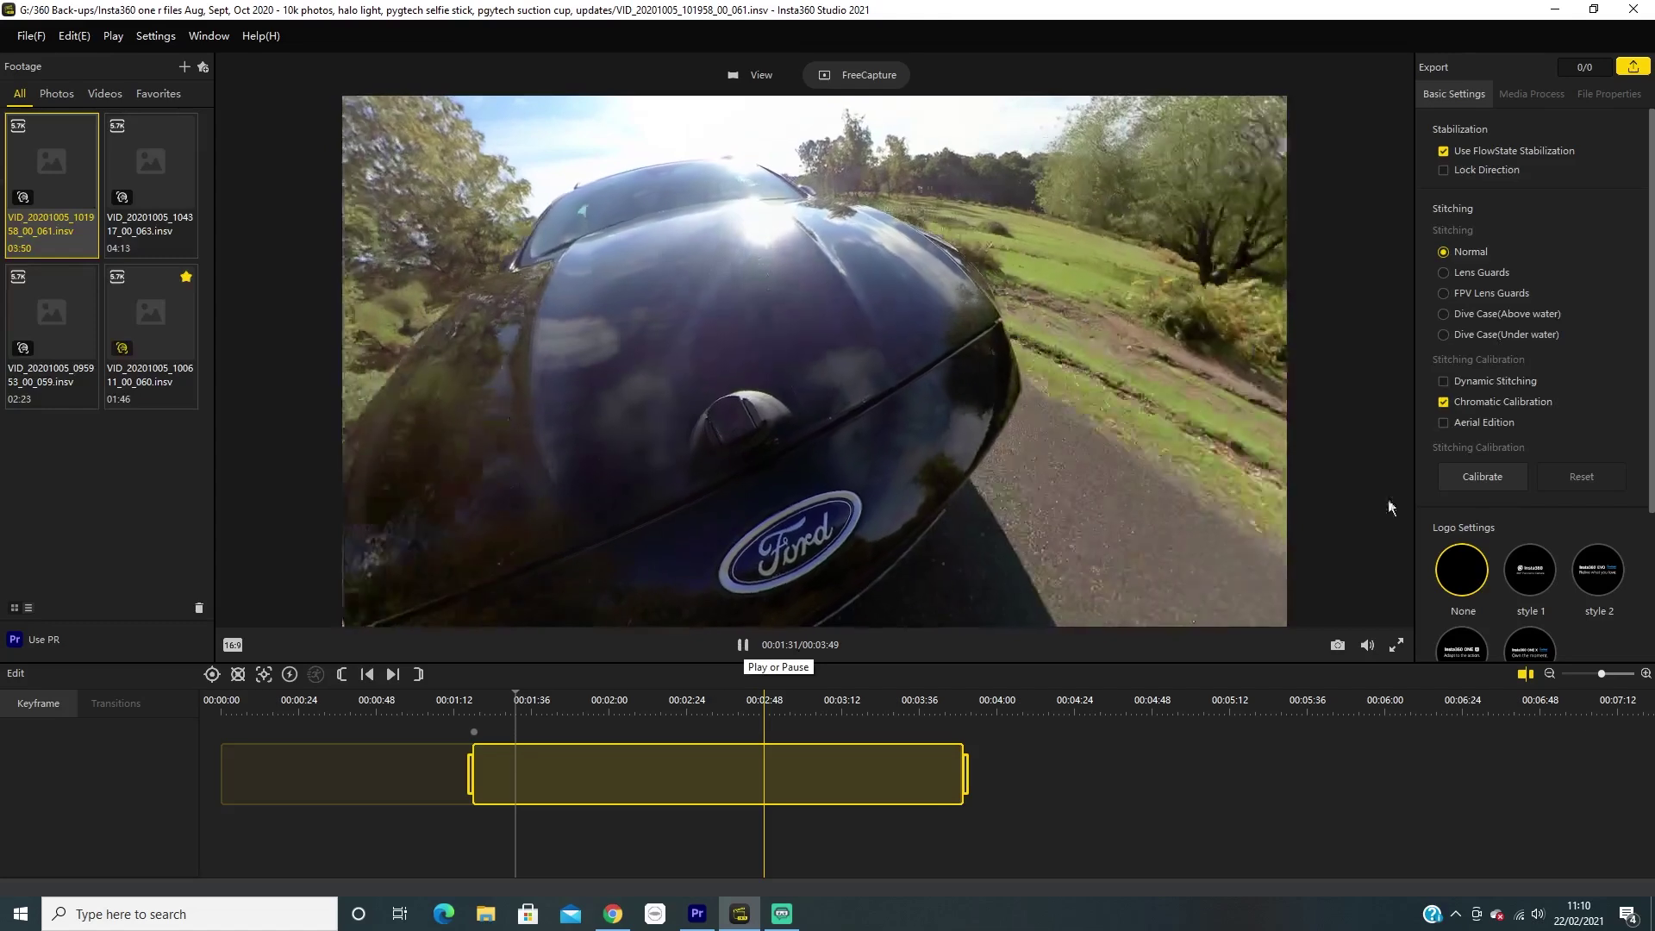
click(1441, 172)
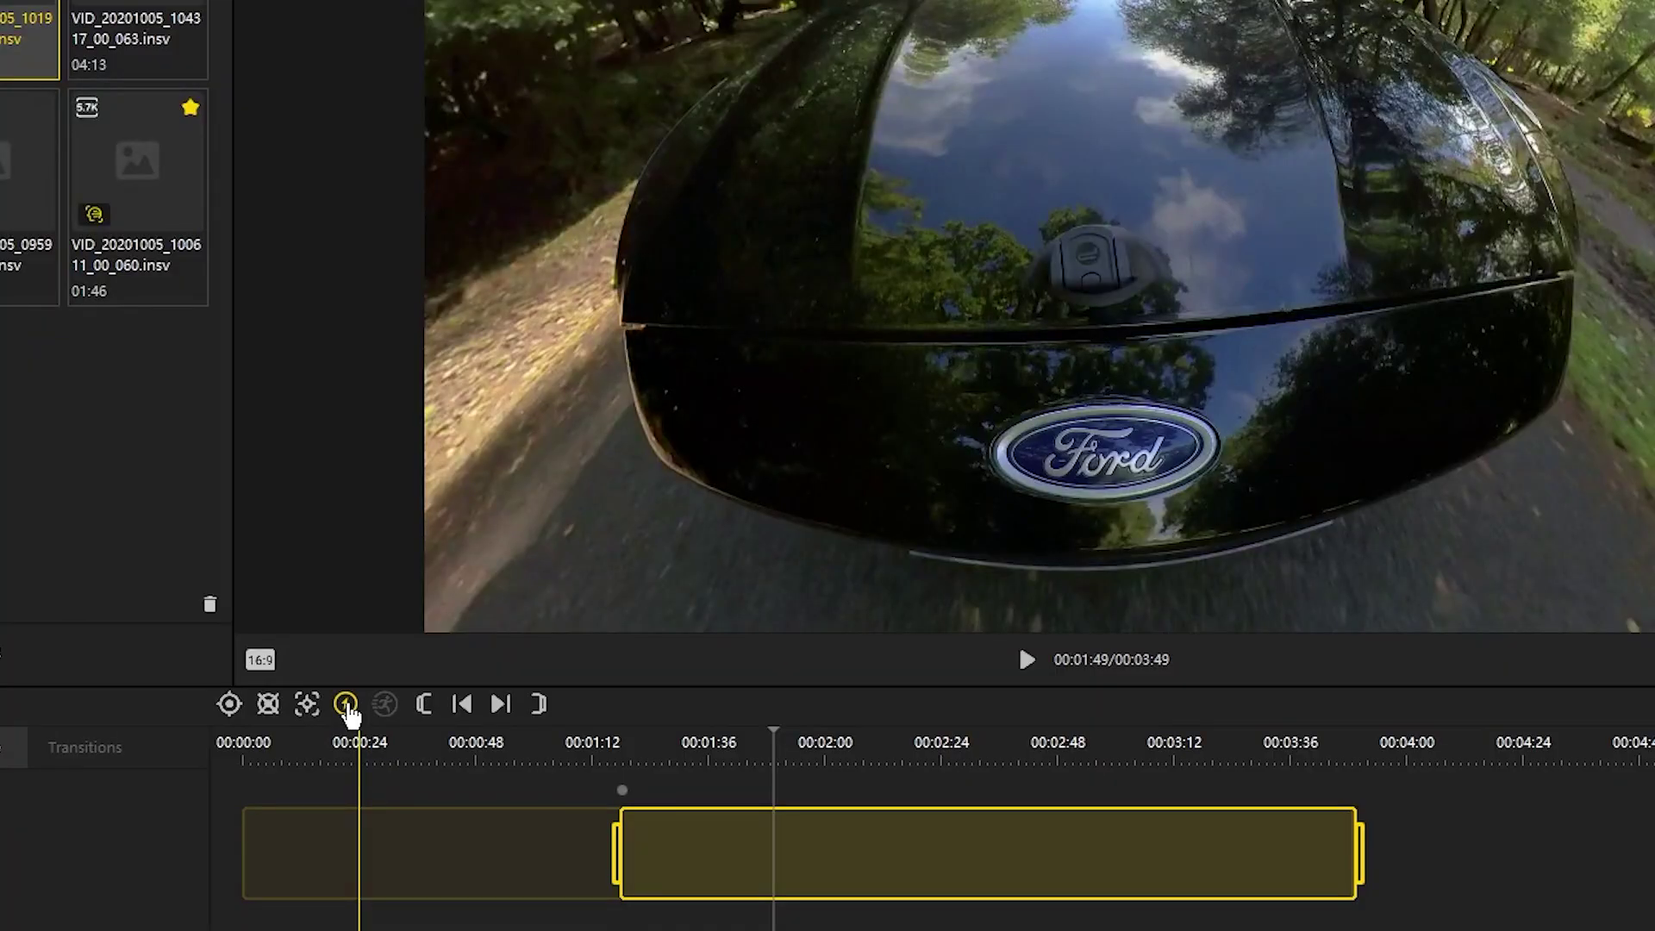
click(846, 909)
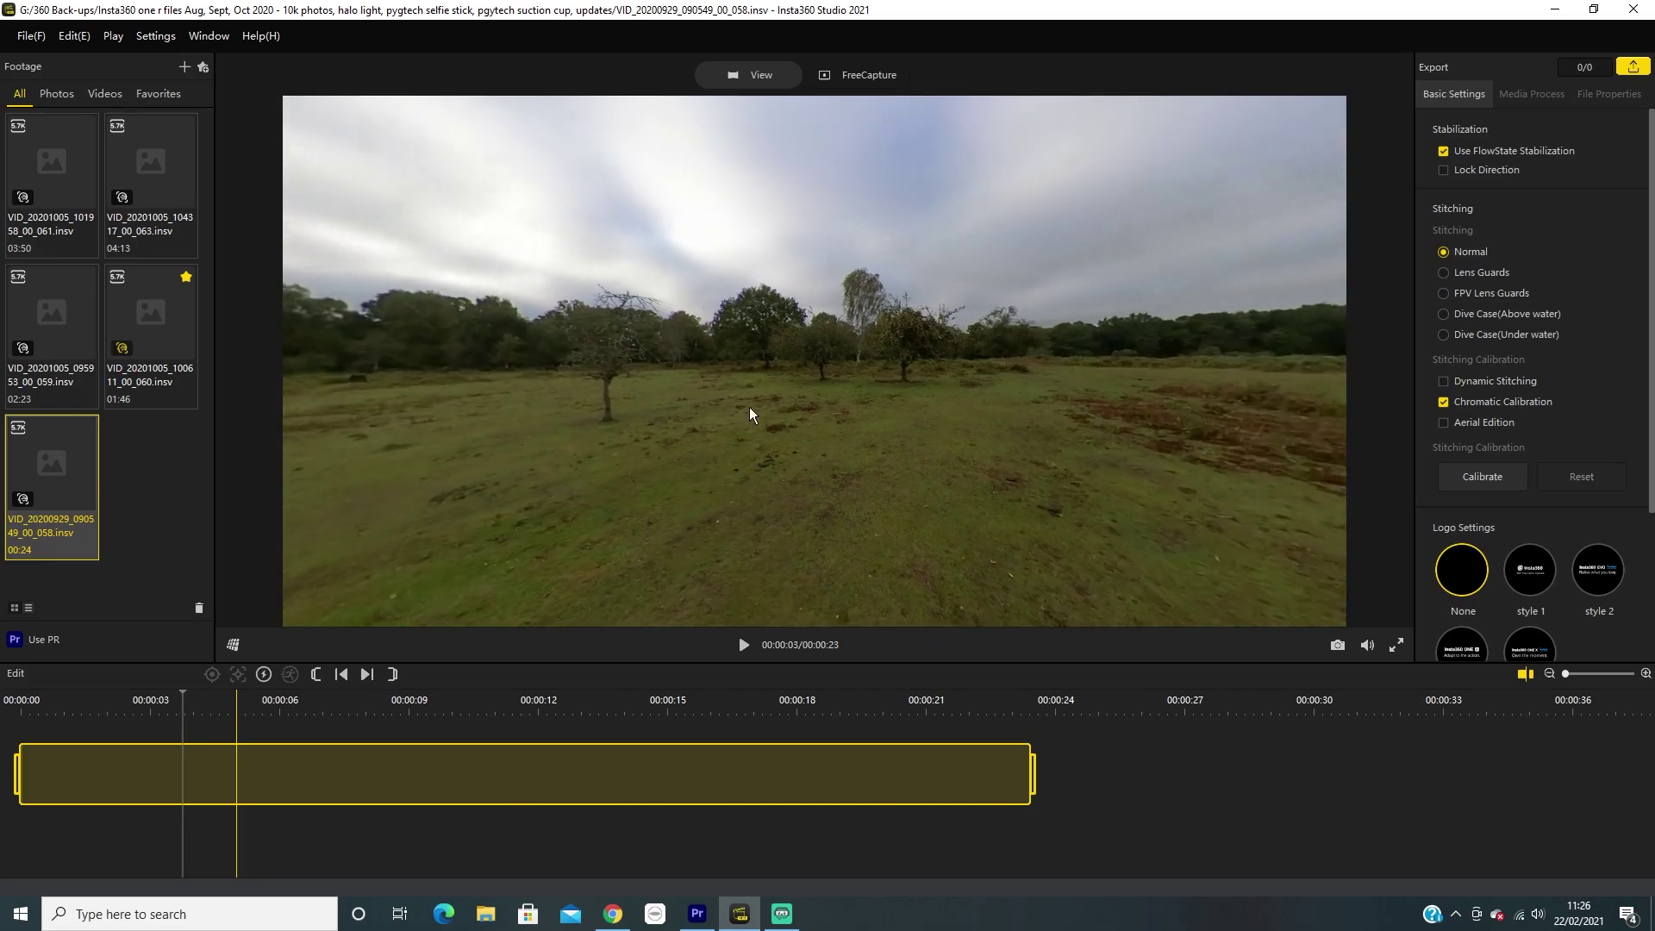
Reframe the field clip in FreeCapture, pitching the view down into a tiny planet
drag(748, 407, 716, 339)
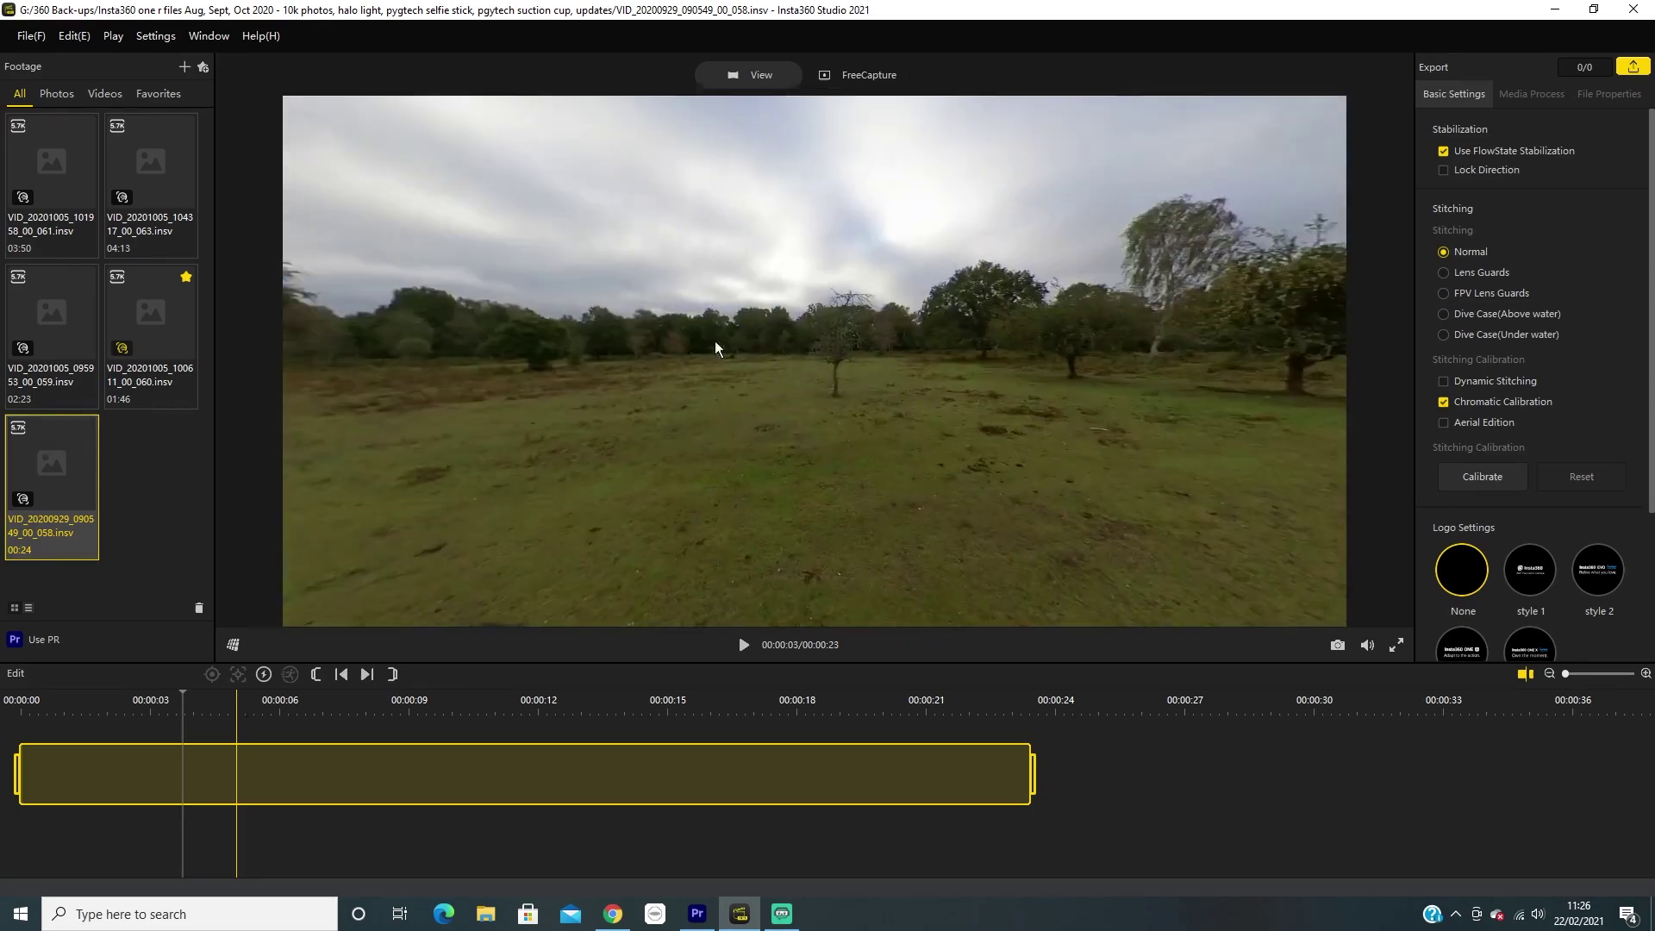
click(858, 75)
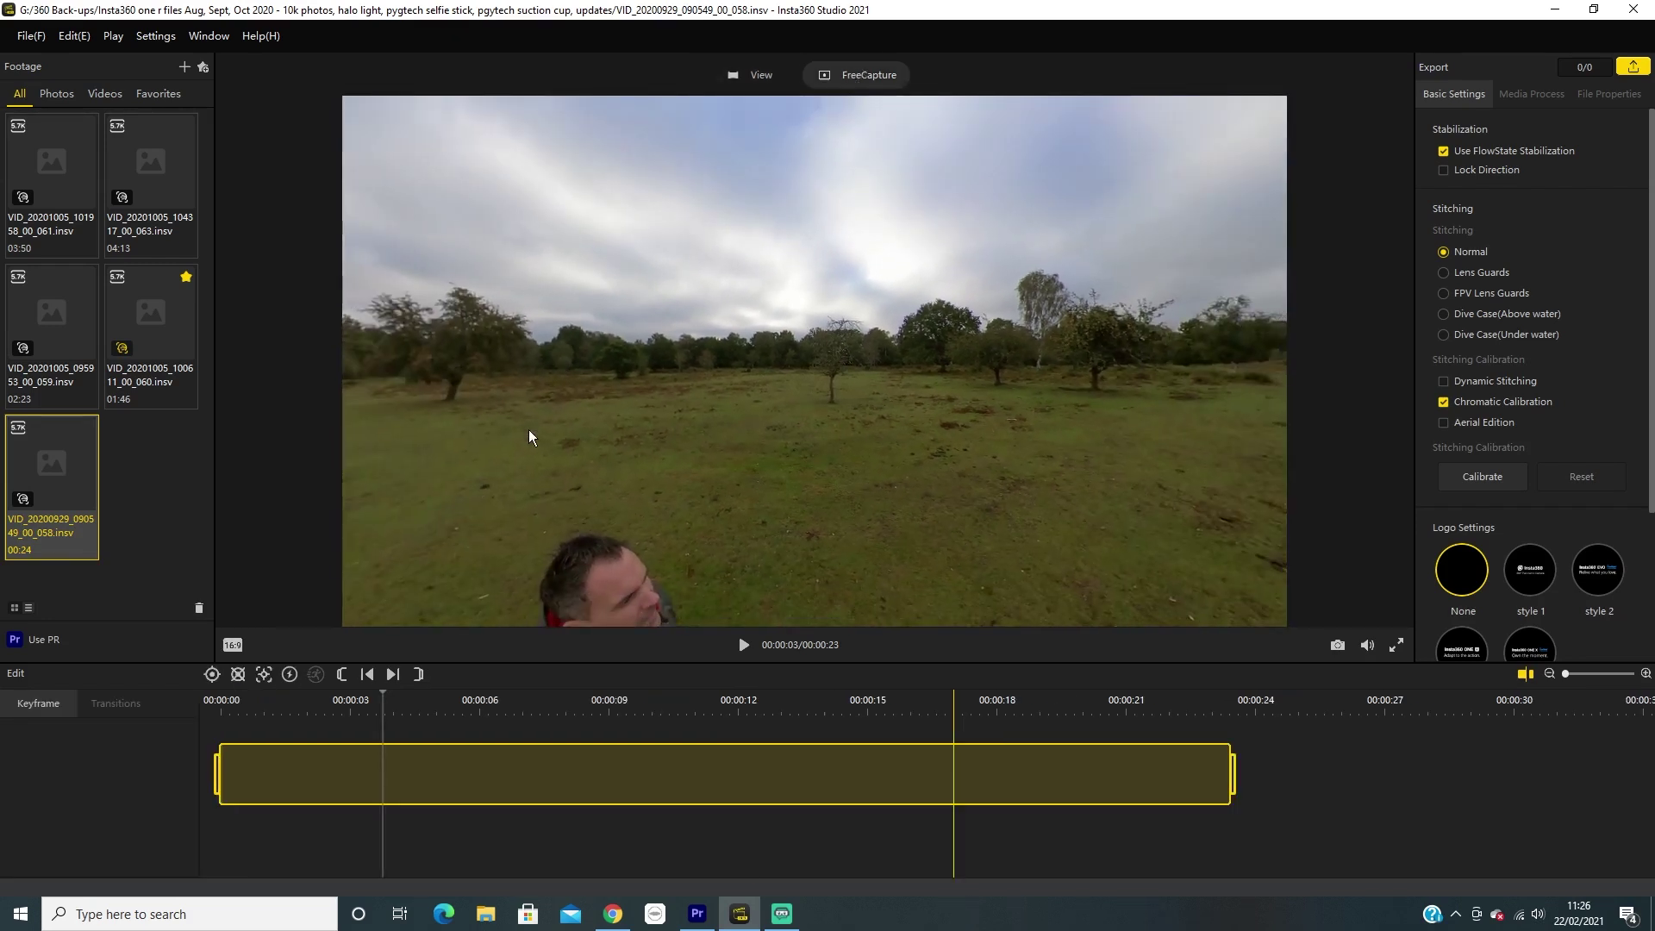
drag(529, 429, 783, 146)
scroll(783, 146, down, 3)
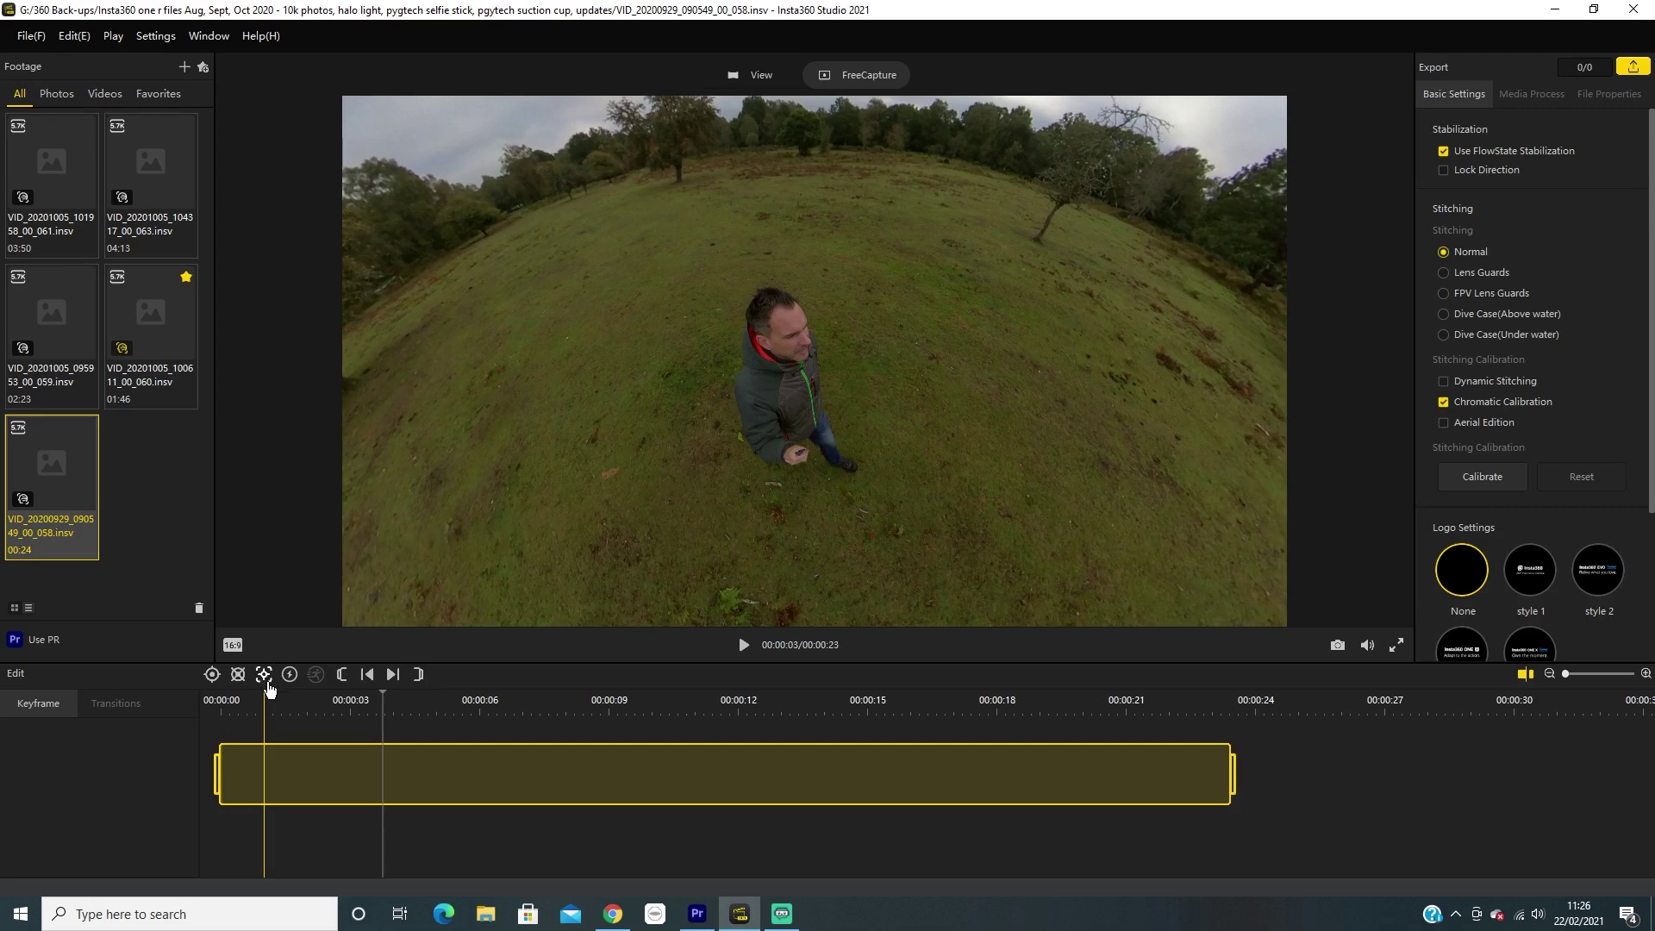
Box the standing man as the tracking target and start tracking him
click(264, 675)
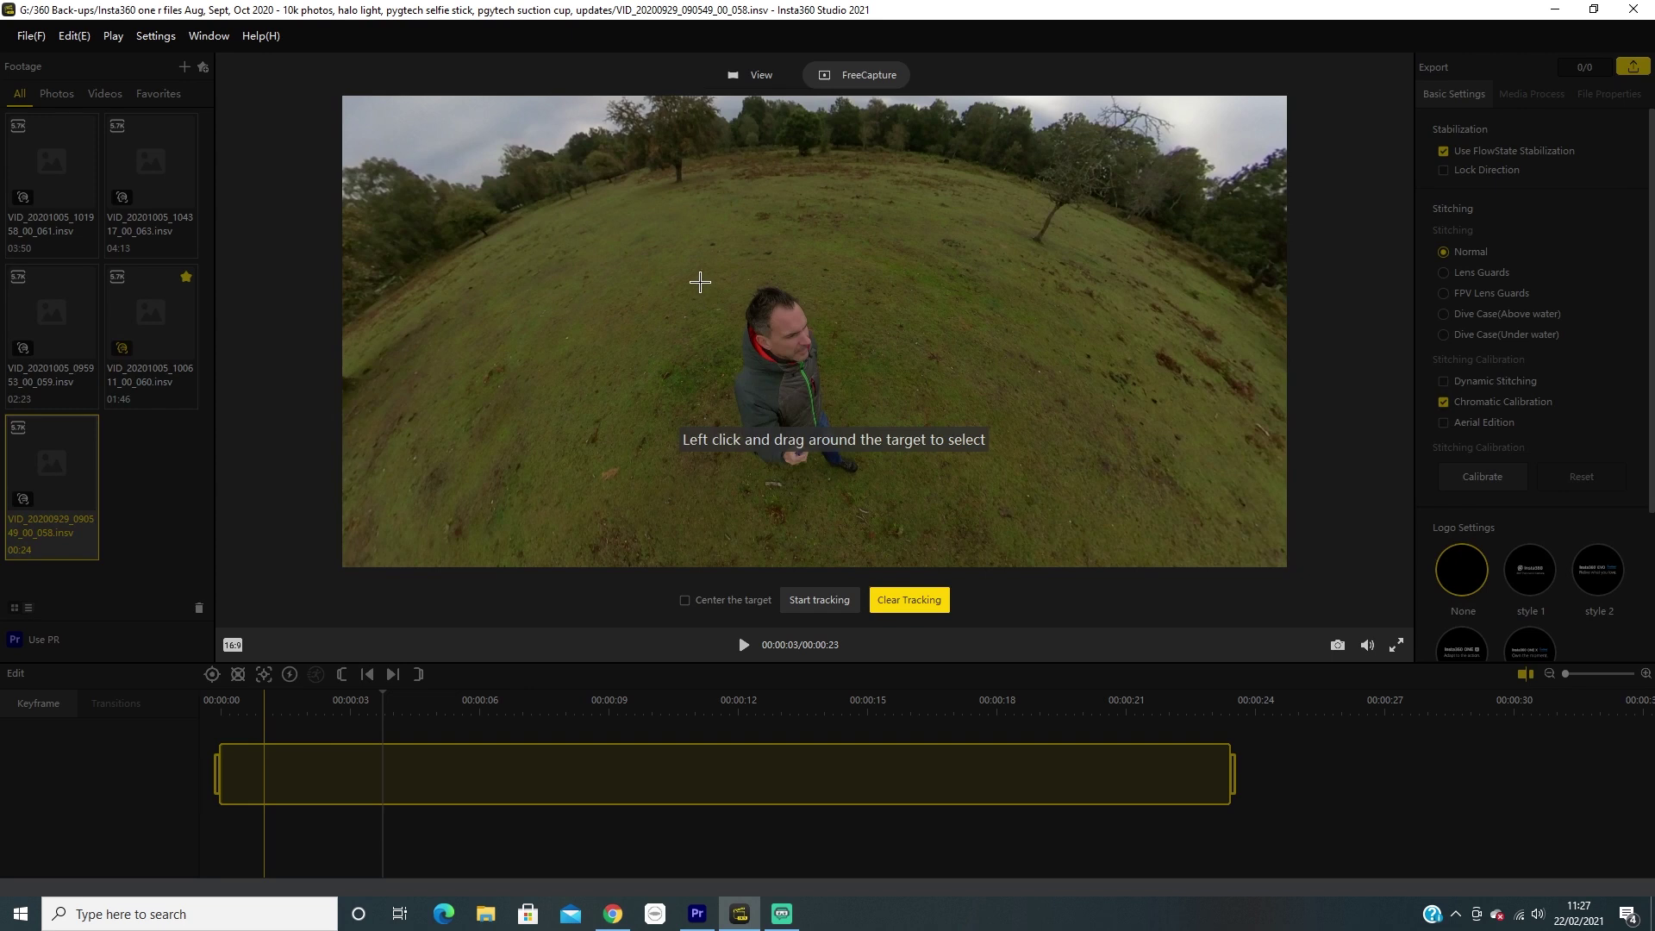
drag(703, 281, 893, 534)
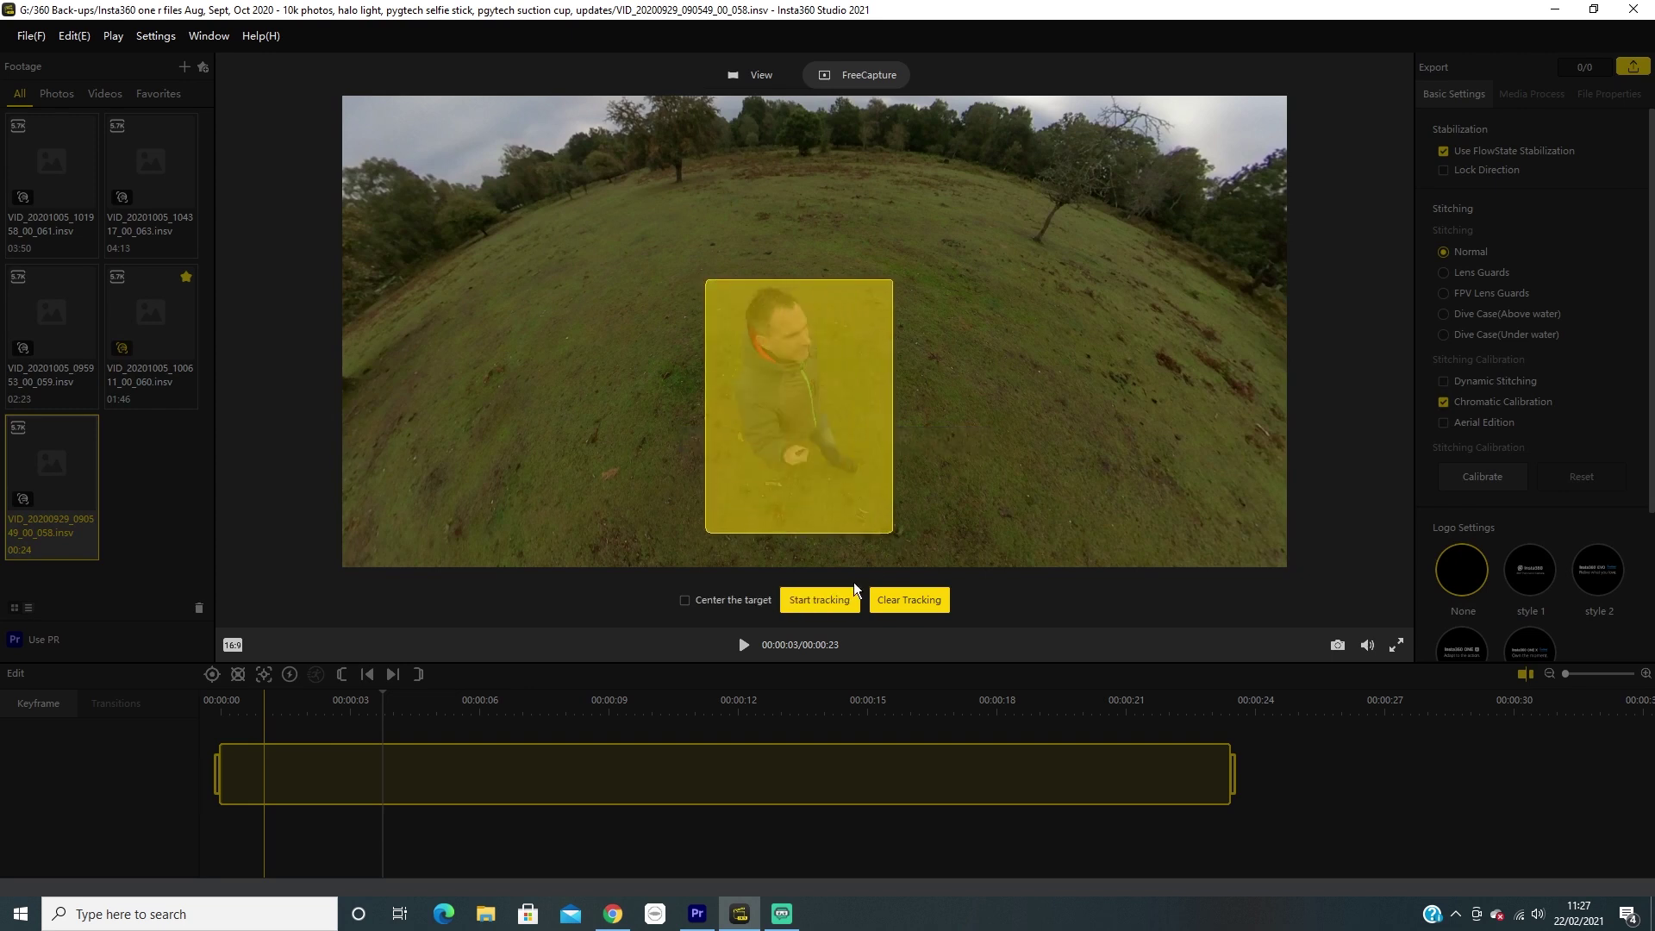
click(822, 601)
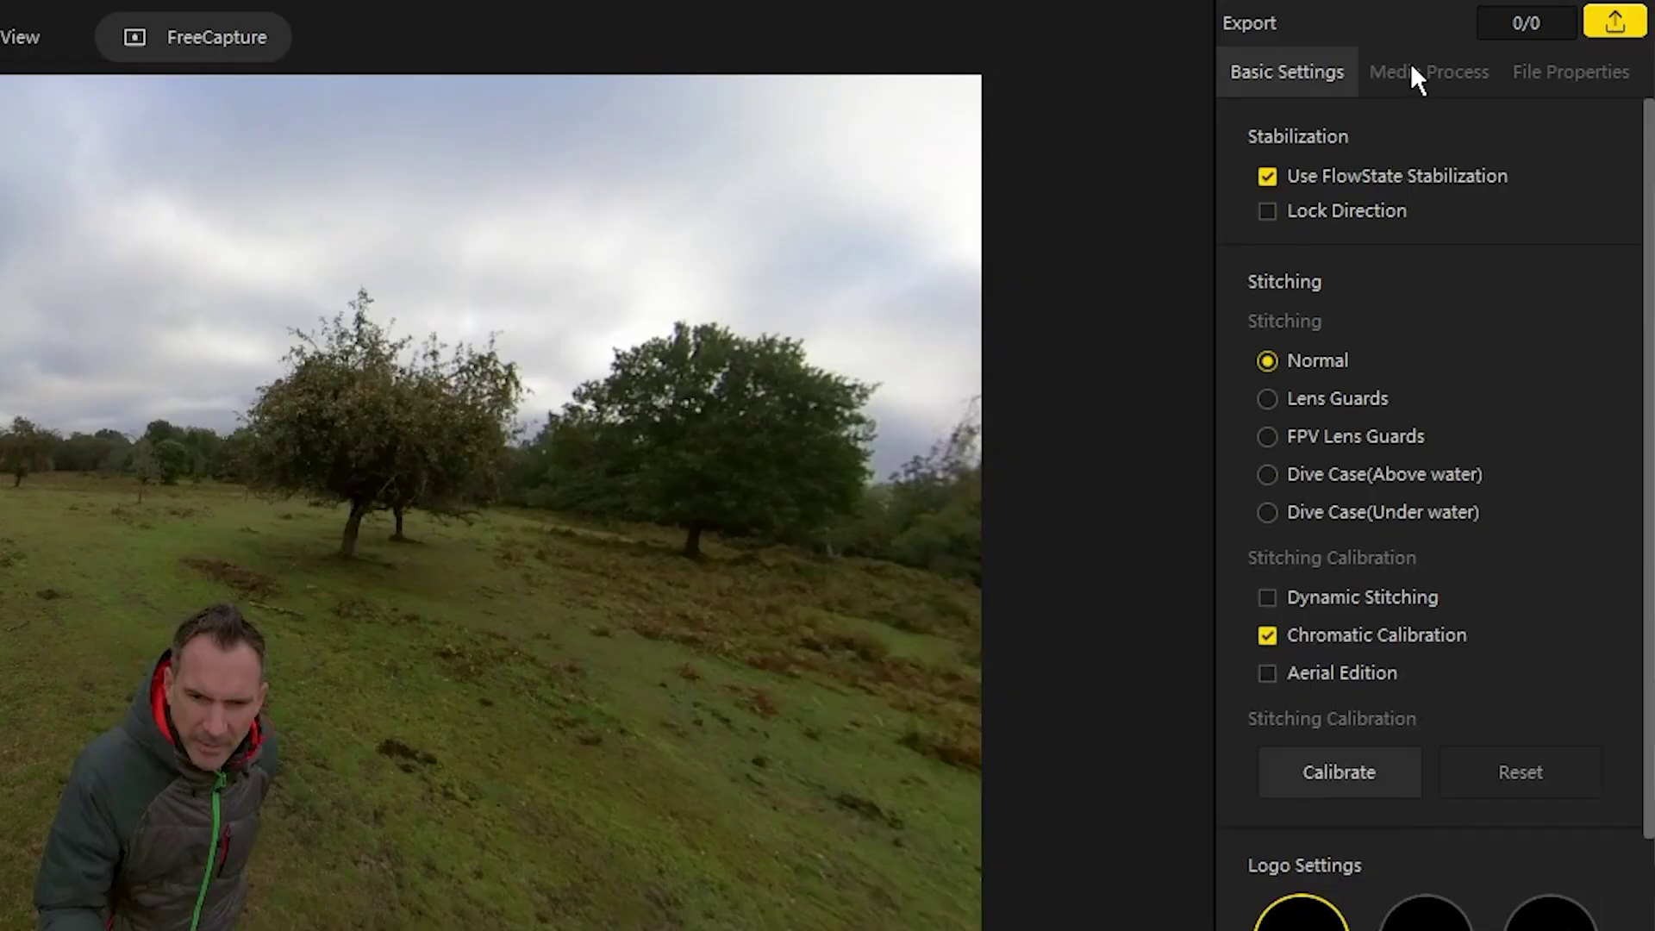
In Media Process, try Voice Focus and Action Focus, then leave True Audio Off
click(1410, 69)
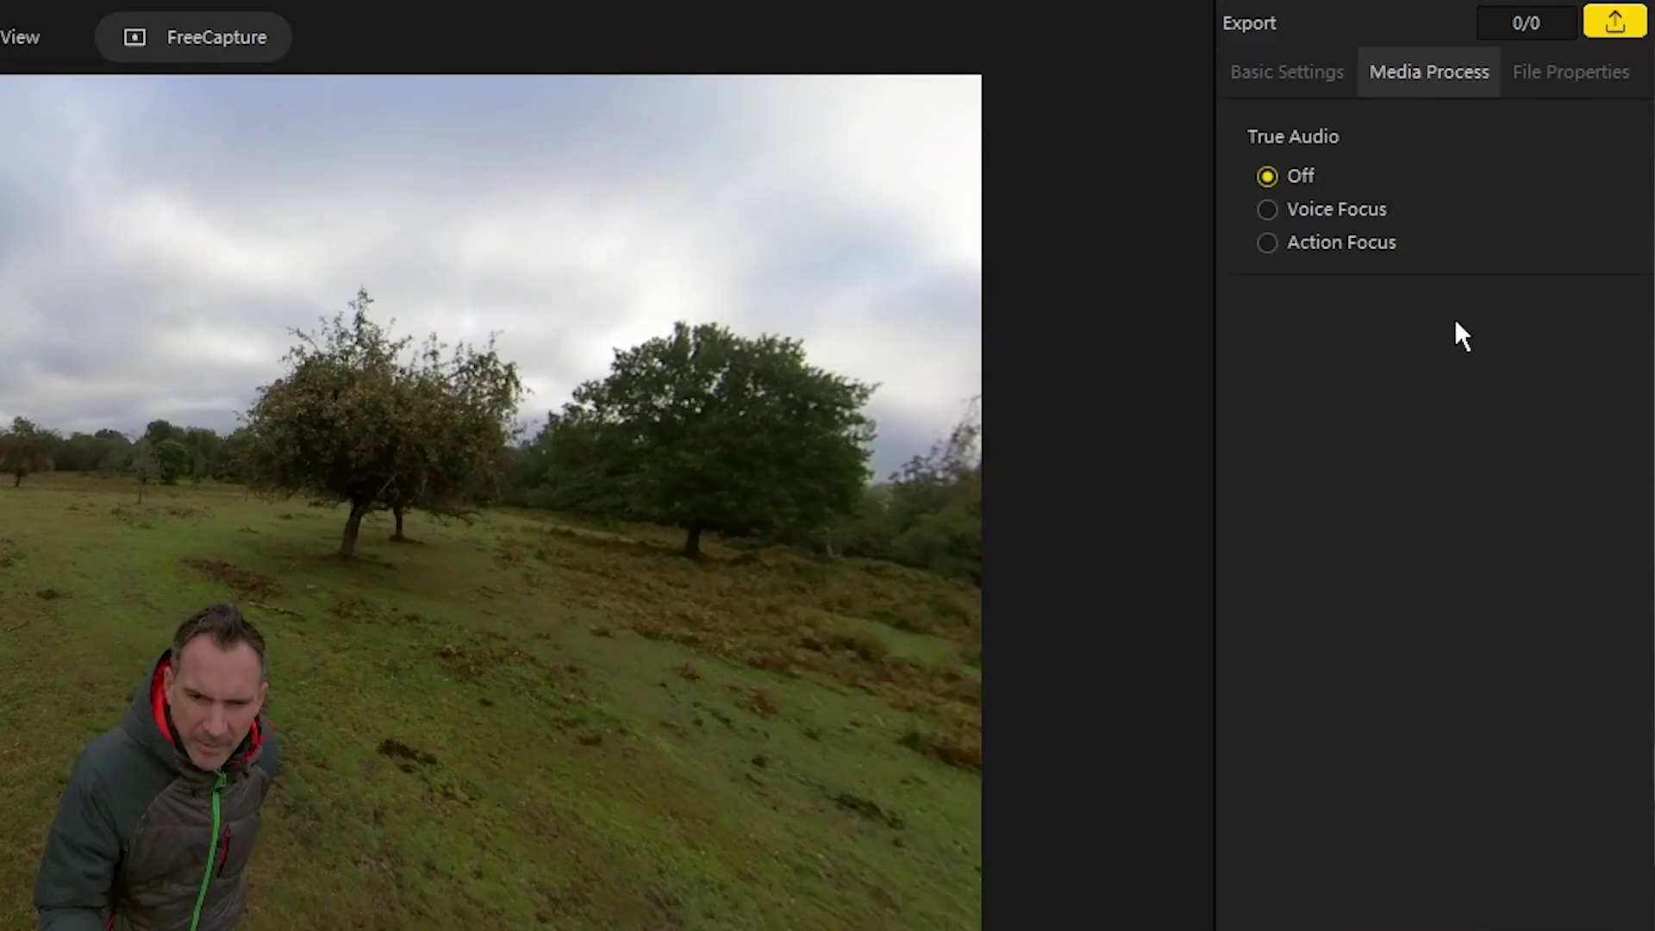
click(1266, 209)
click(1266, 243)
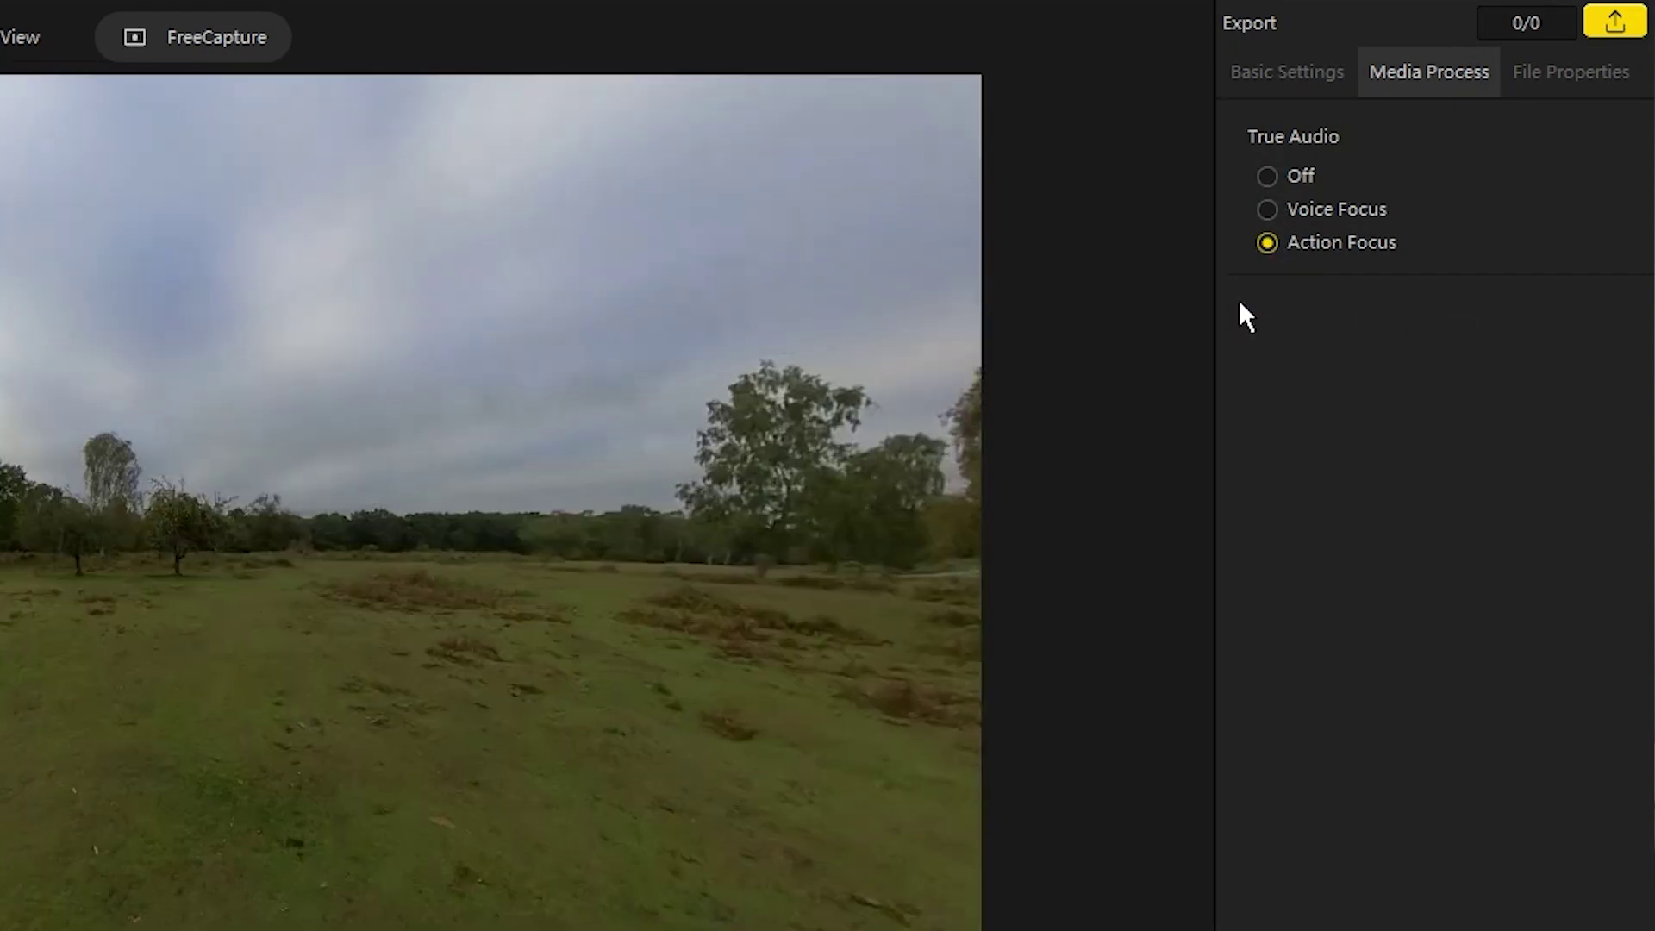
click(1269, 176)
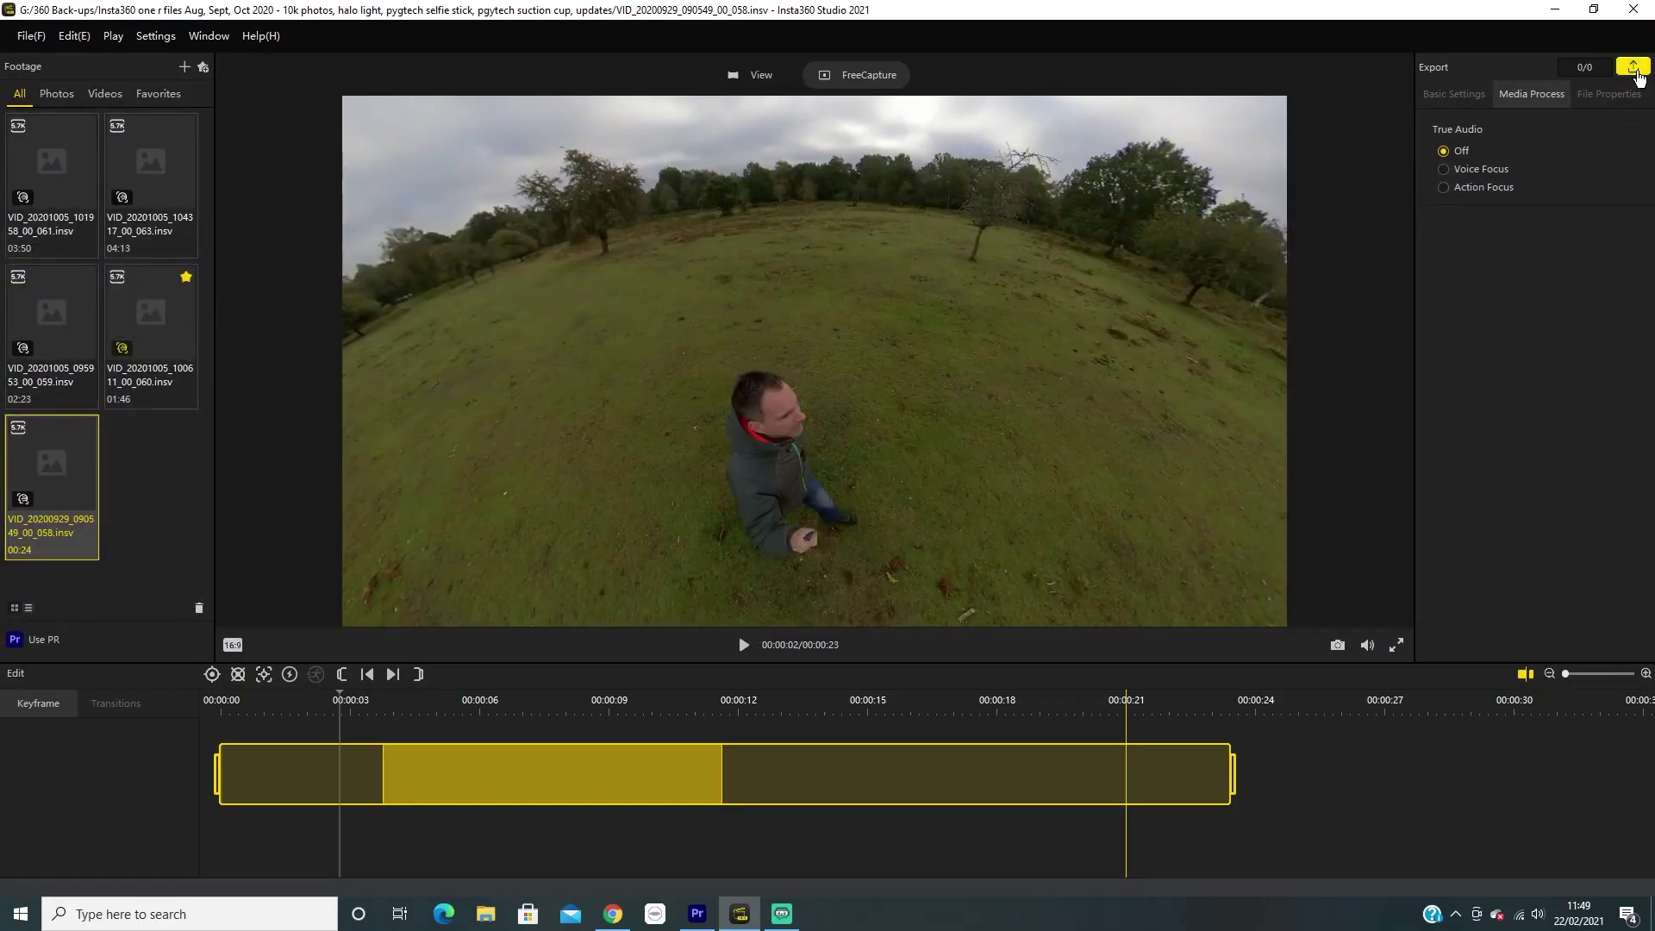
Open Video Export Settings for the 058 clip at 1920x1080, H.264, 63 Mbps
click(1633, 67)
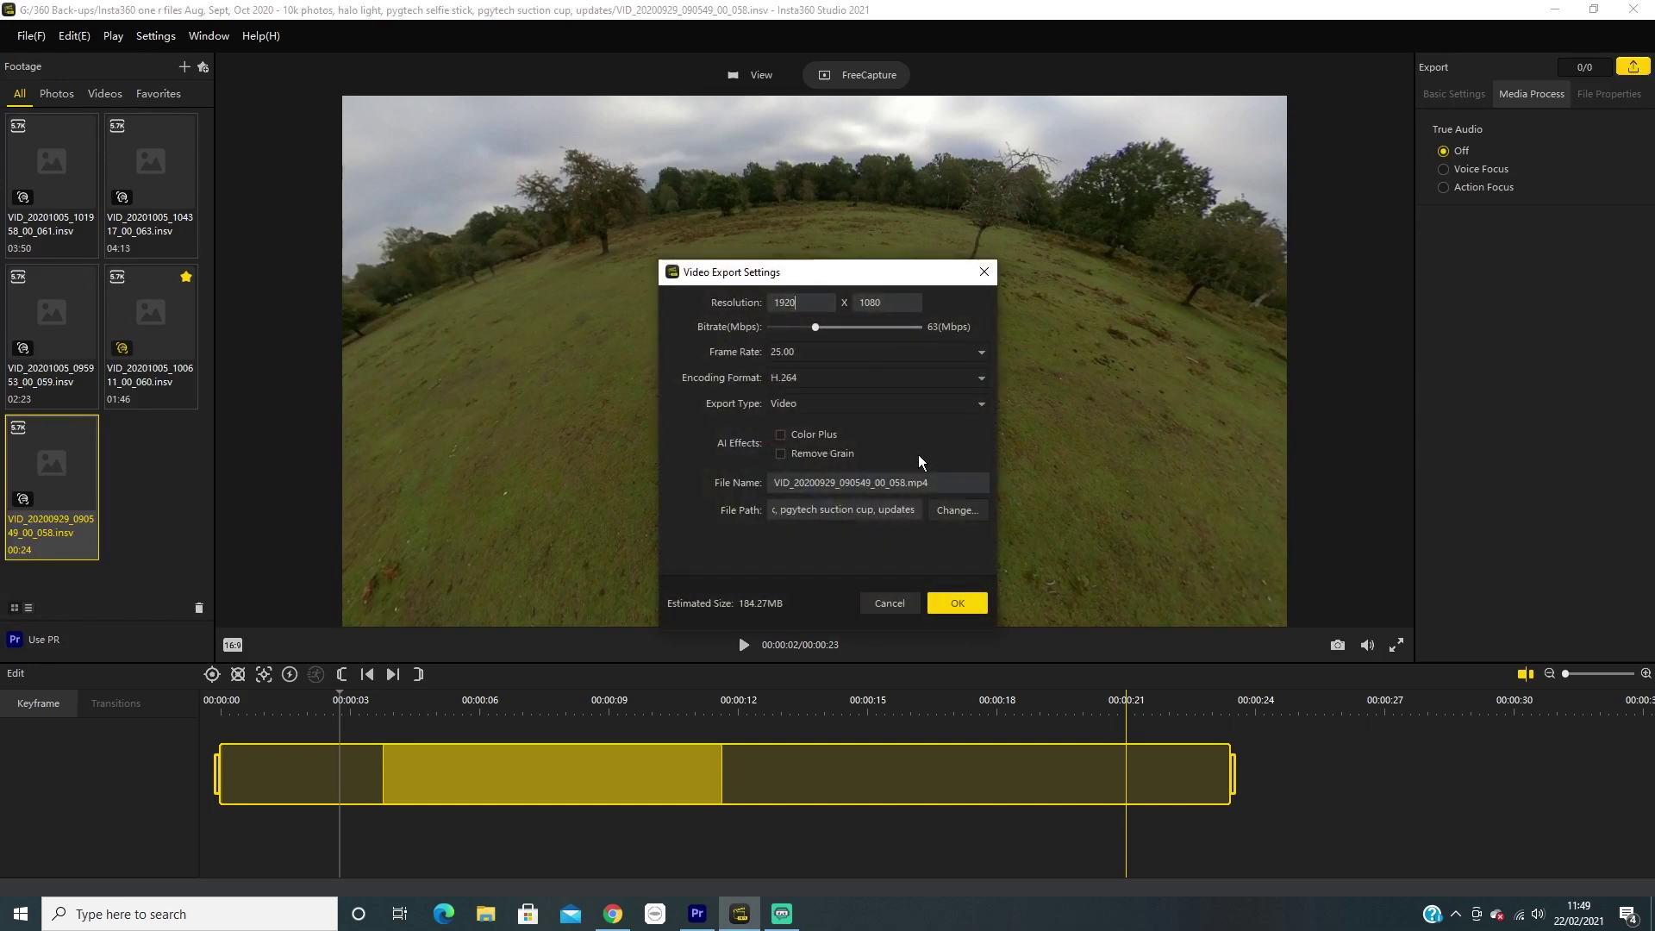